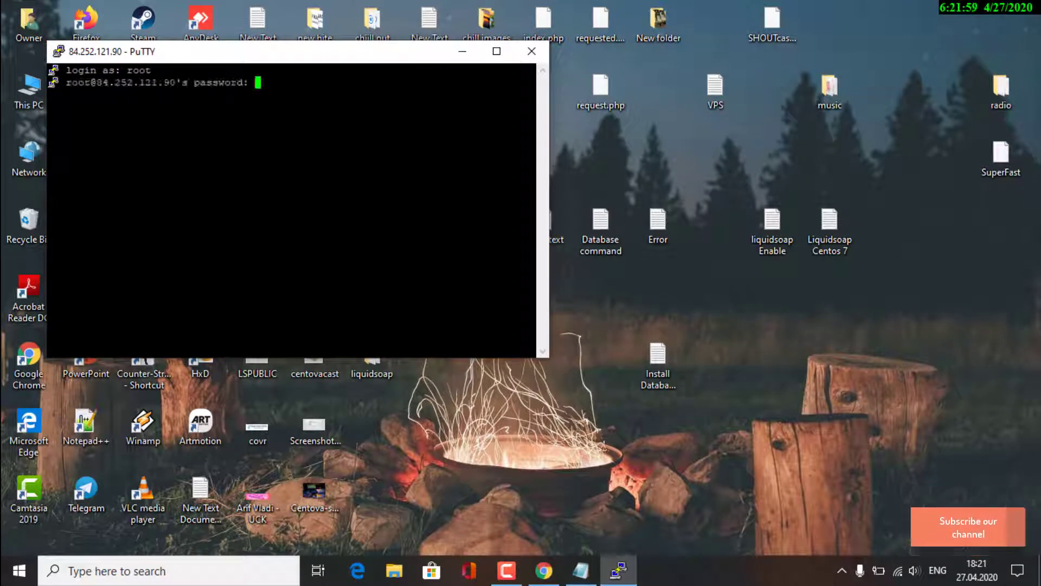
Submit the root password to complete the SSH login to the server
{"action": "key", "text": "Return"}
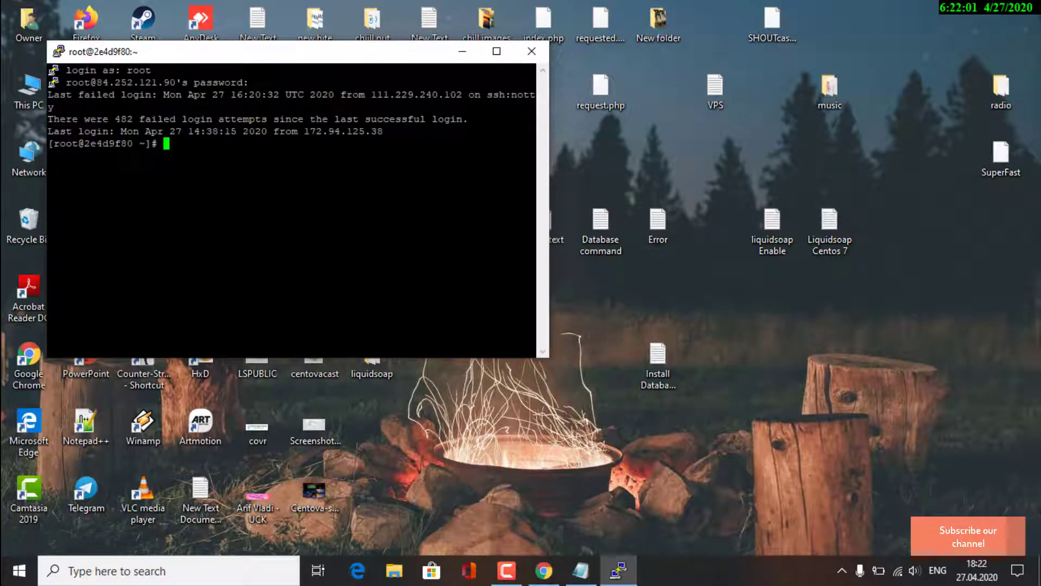
Open the Centova Cast panel on port 2199 in a new Chrome tab and log in as admin
{"action": "left_click", "coordinate": [544, 571]}
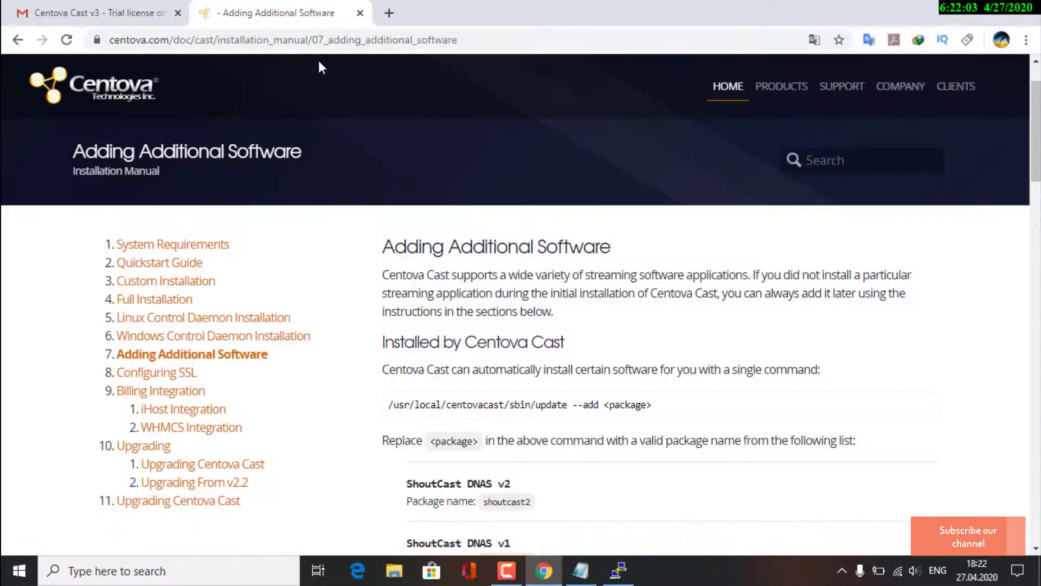
{"action": "left_click", "coordinate": [389, 13]}
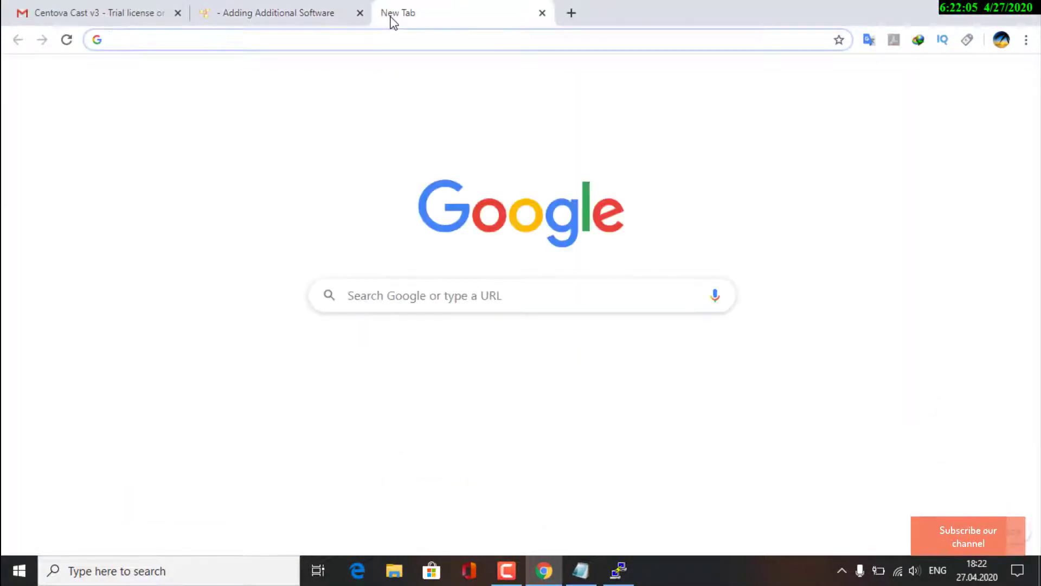
{"action": "type", "text": "84.252.121.90:2199"}
{"action": "key", "text": "Return"}
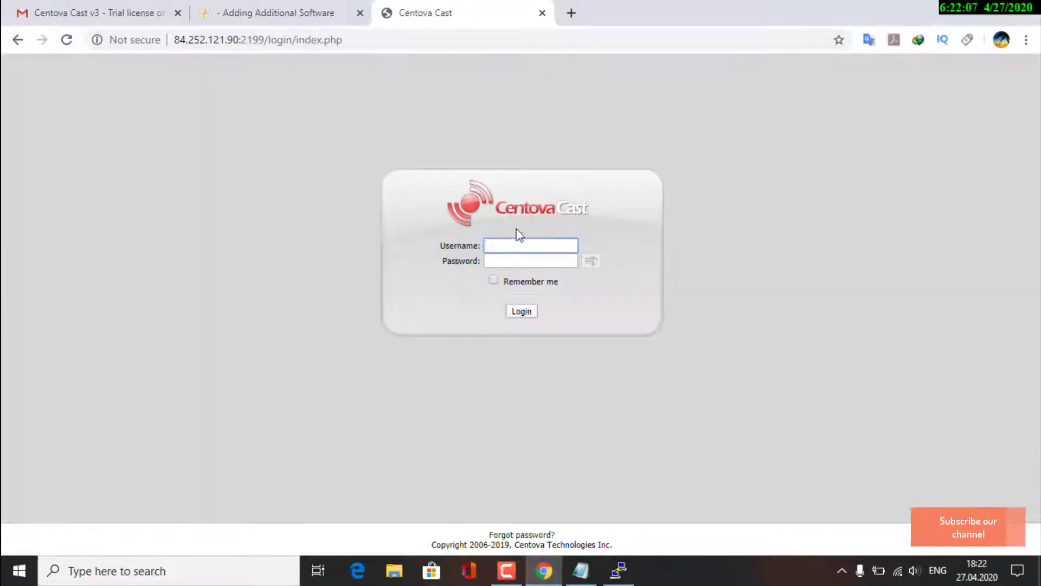
{"action": "type", "text": "admi"}
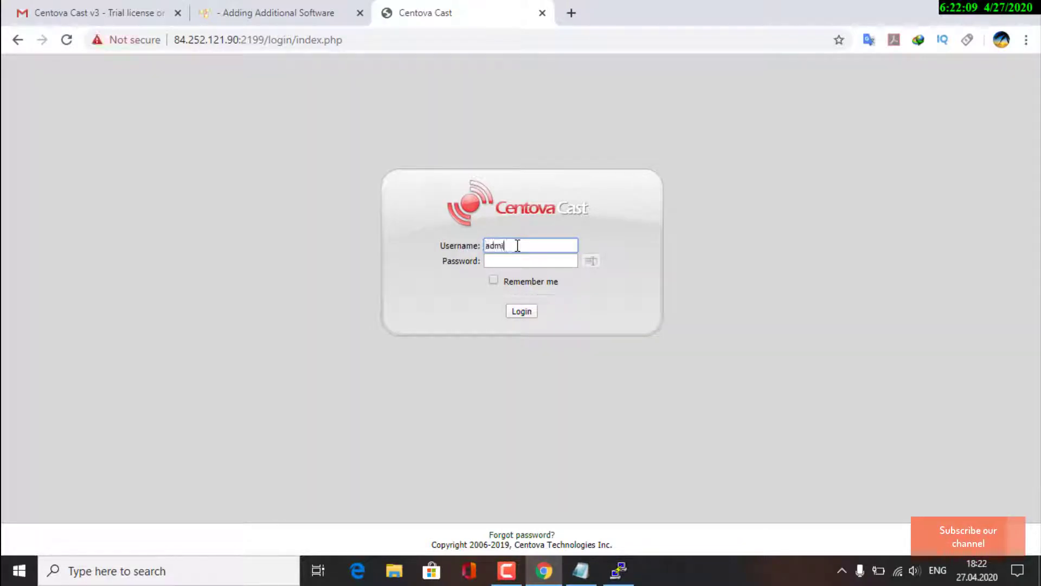
{"action": "type", "text": "n"}
{"action": "key", "text": "Tab"}
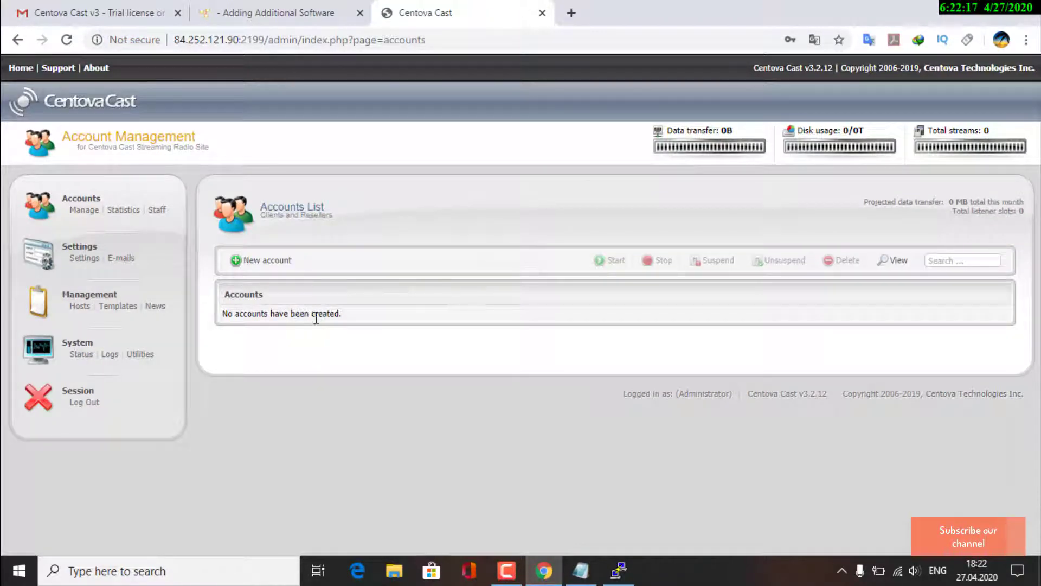
Check the server types offered in the New account form, then cancel it
{"action": "left_click", "coordinate": [265, 259]}
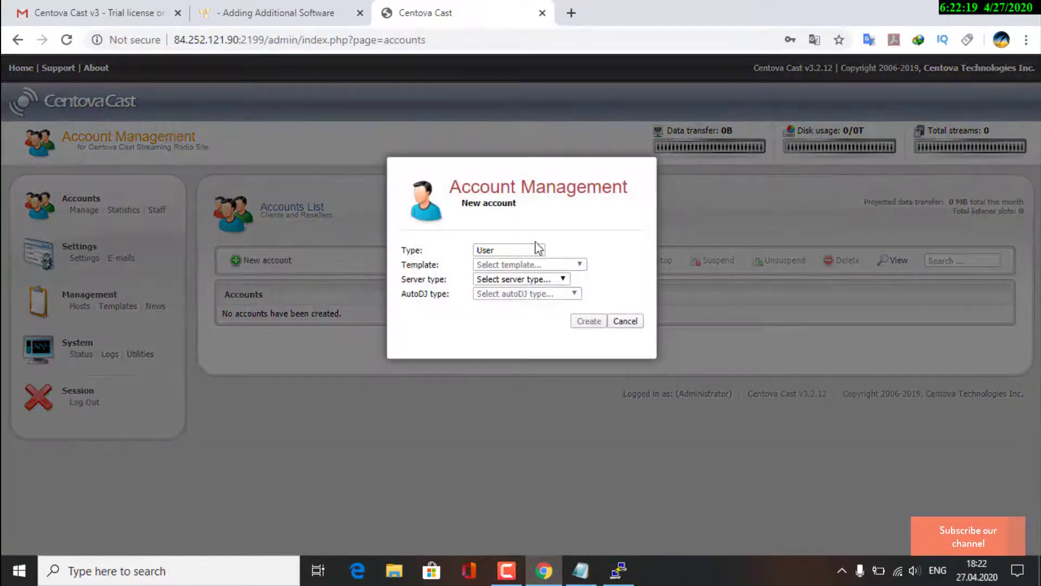
{"action": "left_click", "coordinate": [535, 280]}
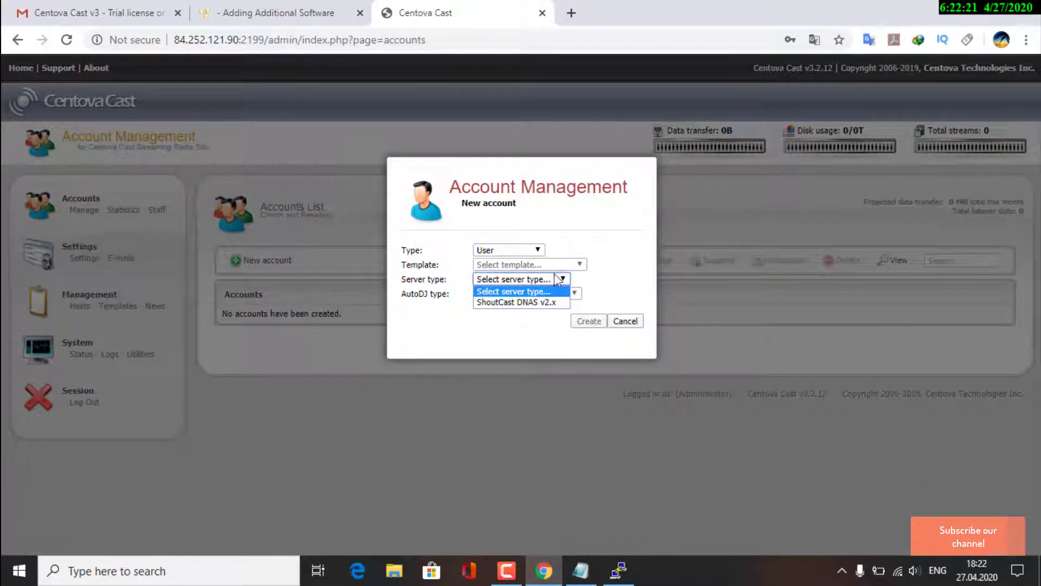
{"action": "left_click", "coordinate": [626, 321]}
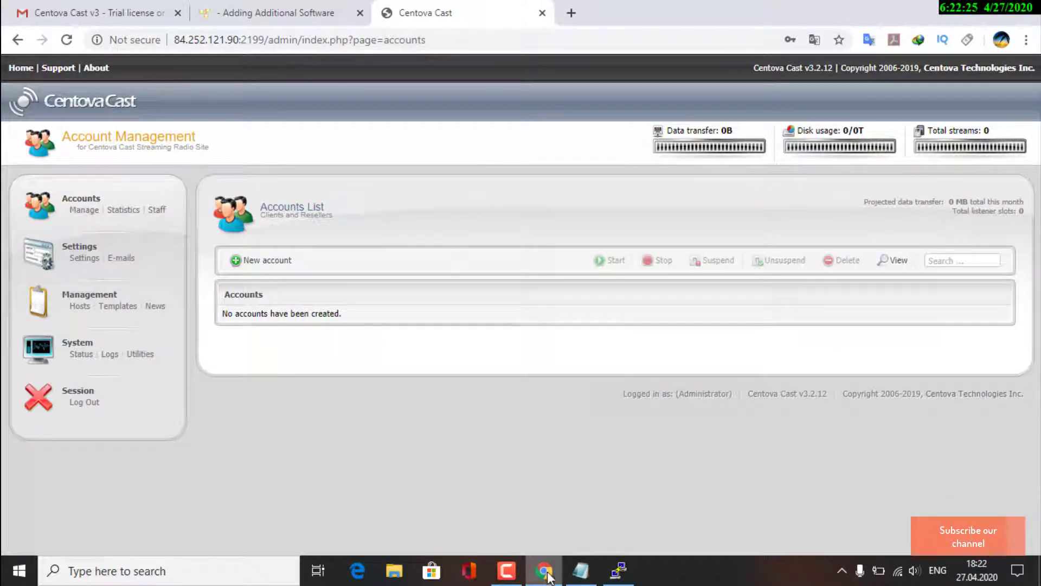
{"action": "left_click", "coordinate": [274, 8]}
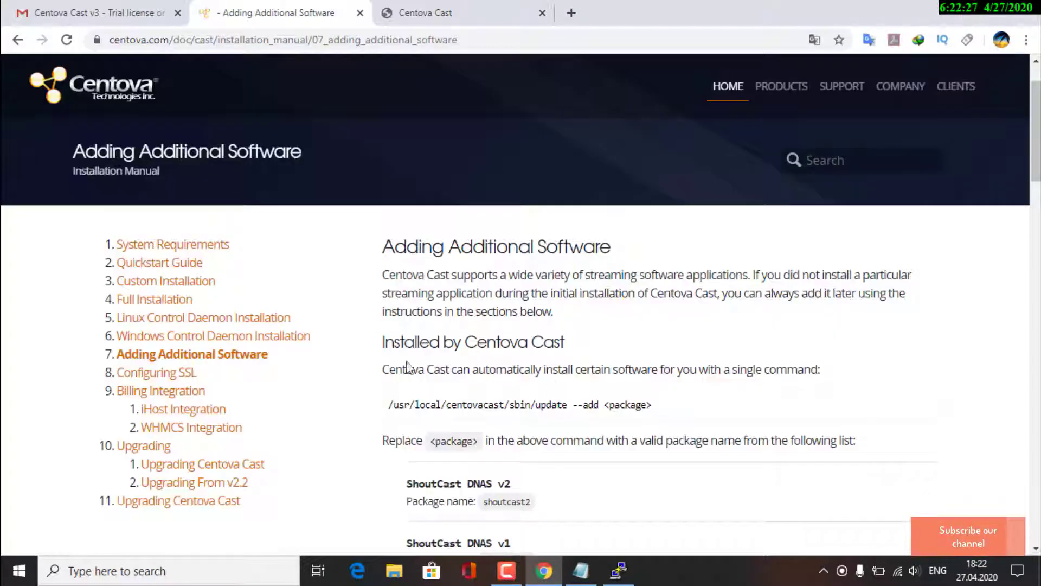
Copy the update --add command from the Centova docs into the server terminal
{"action": "scroll", "coordinate": [408, 368], "scroll_direction": "down", "scroll_amount": 3}
{"action": "left_click_drag", "start_coordinate": [384, 293], "coordinate": [824, 294]}
{"action": "left_click", "coordinate": [401, 353]}
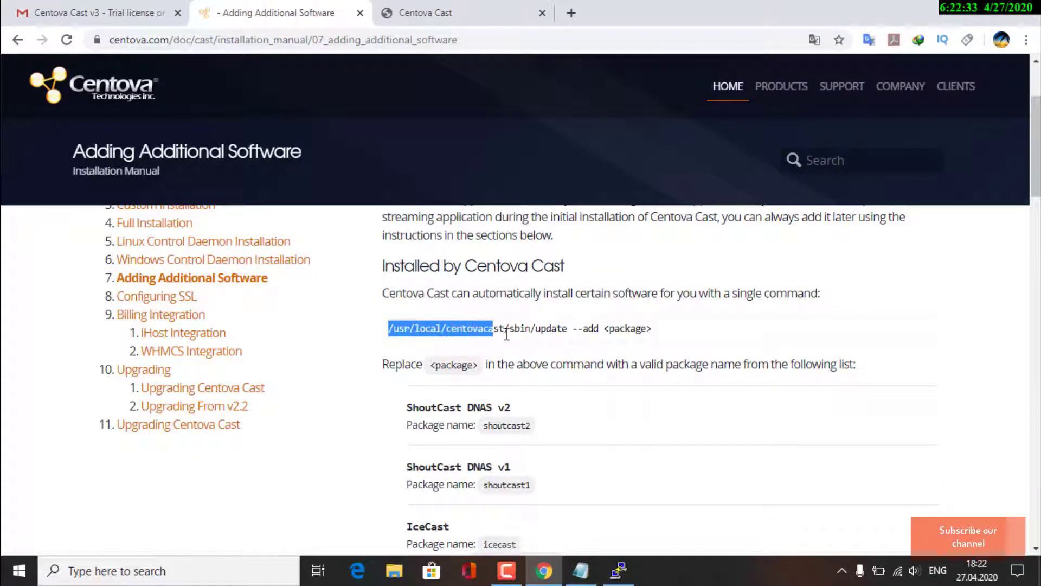
{"action": "left_click_drag", "start_coordinate": [506, 331], "coordinate": [601, 330]}
{"action": "right_click", "coordinate": [599, 328]}
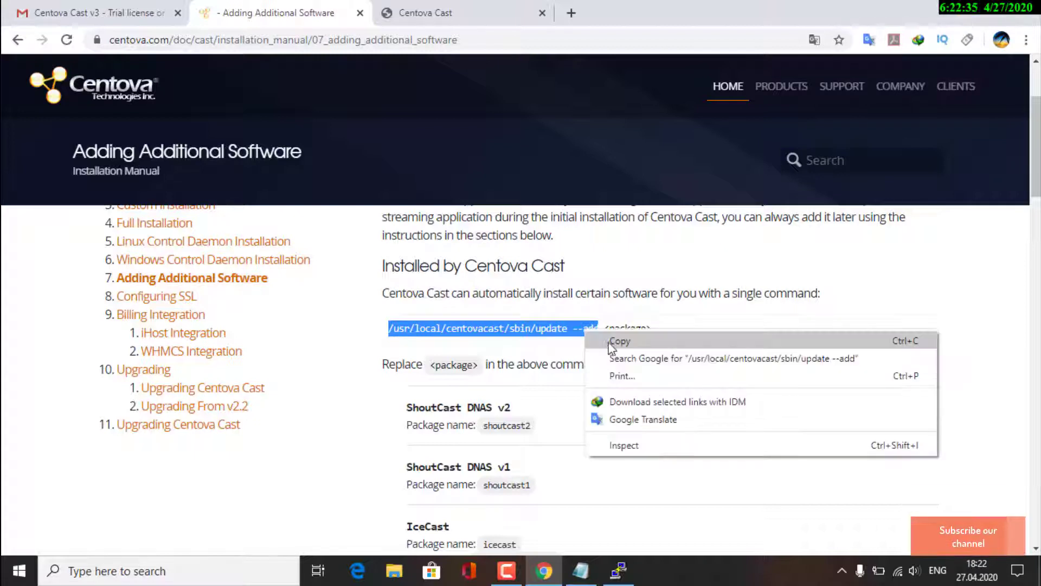
{"action": "left_click", "coordinate": [613, 345]}
{"action": "left_click", "coordinate": [618, 571]}
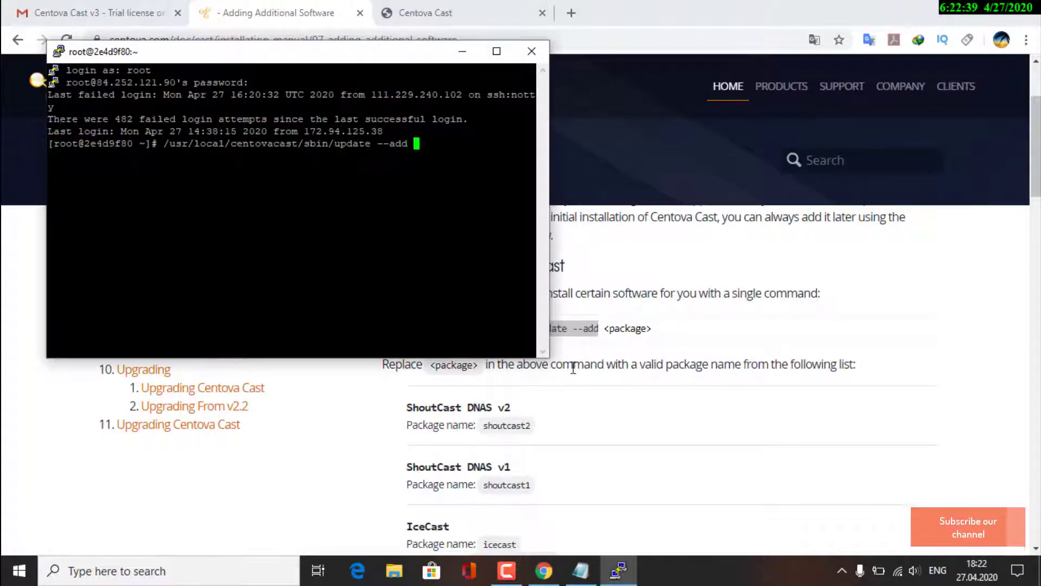
Copy the shoutcast2 package name into the command to install ShoutCast DNAS v2
{"action": "left_click_drag", "start_coordinate": [484, 426], "coordinate": [531, 425]}
{"action": "right_click", "coordinate": [531, 425]}
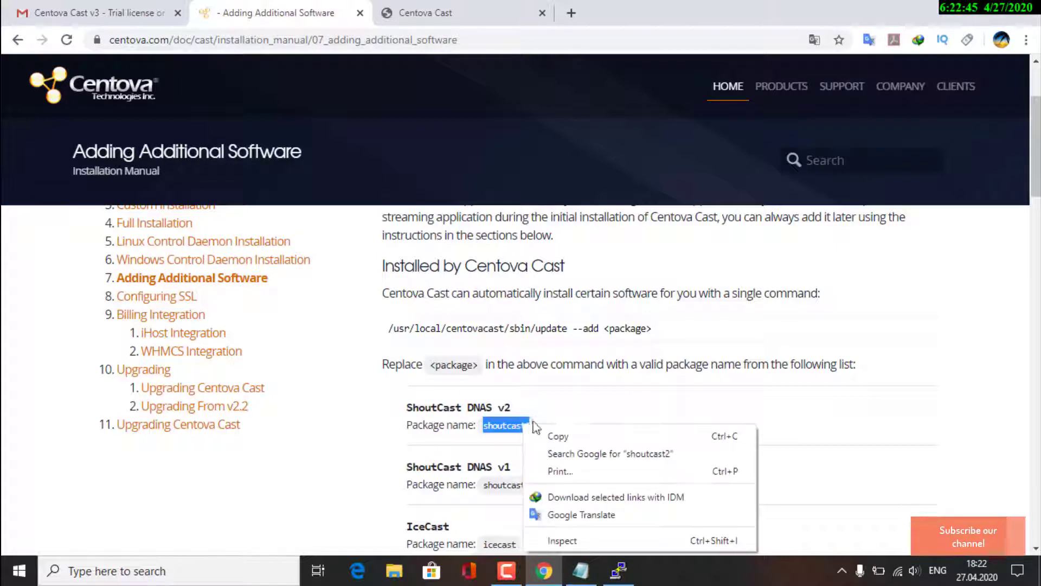
{"action": "left_click", "coordinate": [559, 433]}
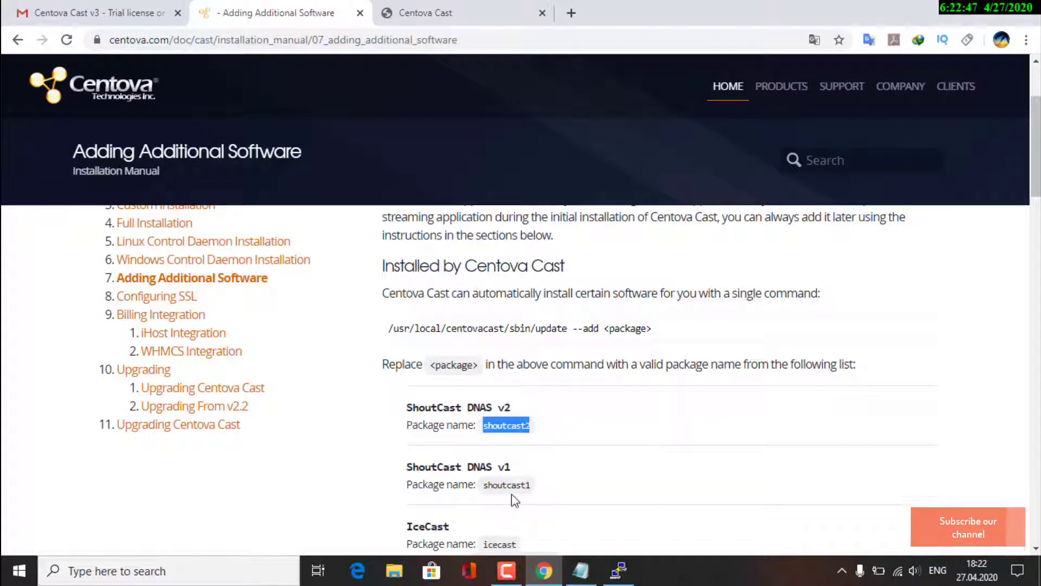
{"action": "left_click", "coordinate": [627, 578]}
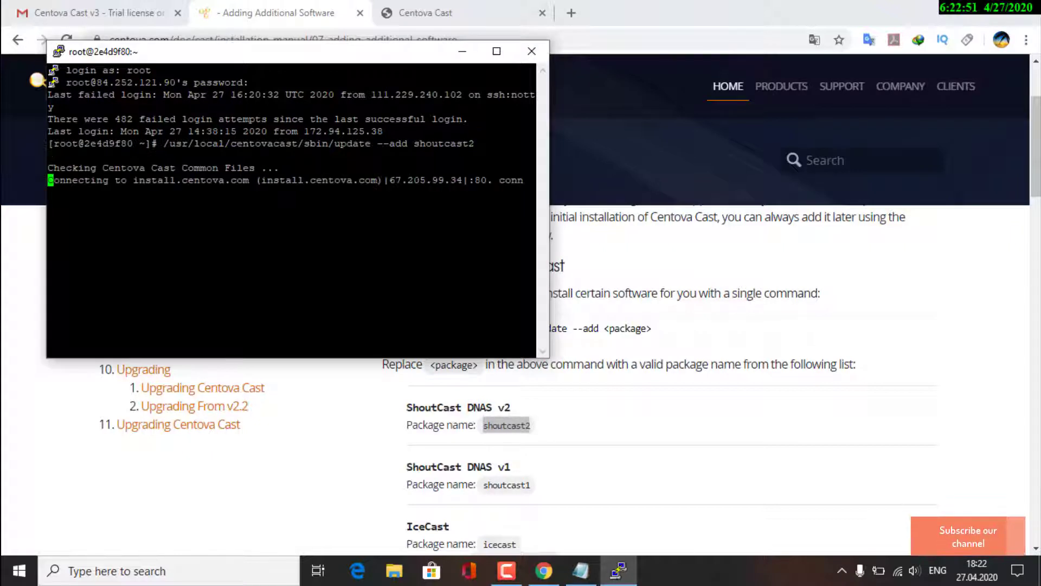
Rerun the install with the plain shoutcast package, which fails to unpack
{"action": "key", "text": "Up"}
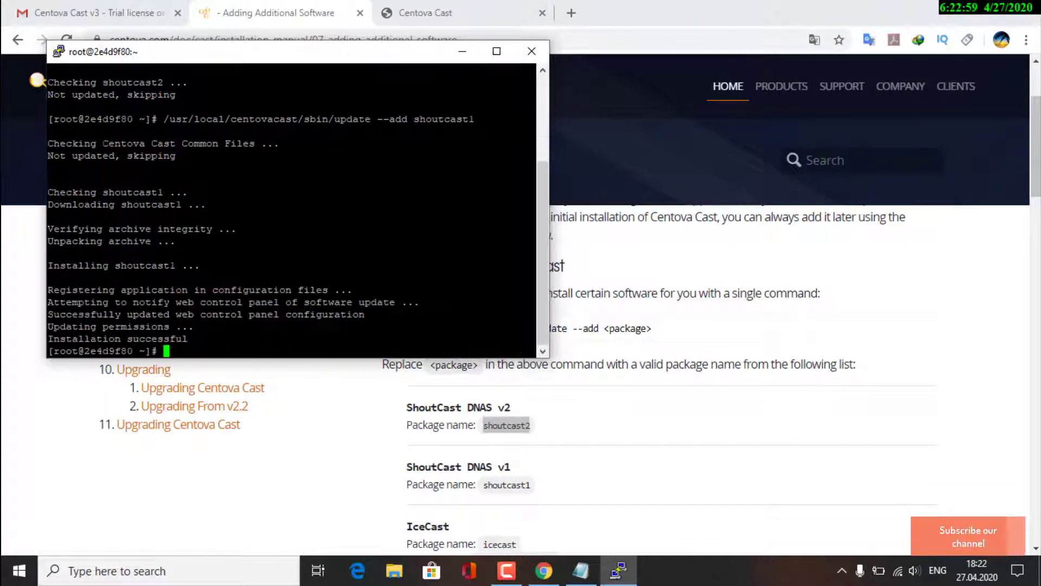
{"action": "key", "text": "Up"}
{"action": "key", "text": "BackSpace"}
{"action": "key", "text": "Return"}
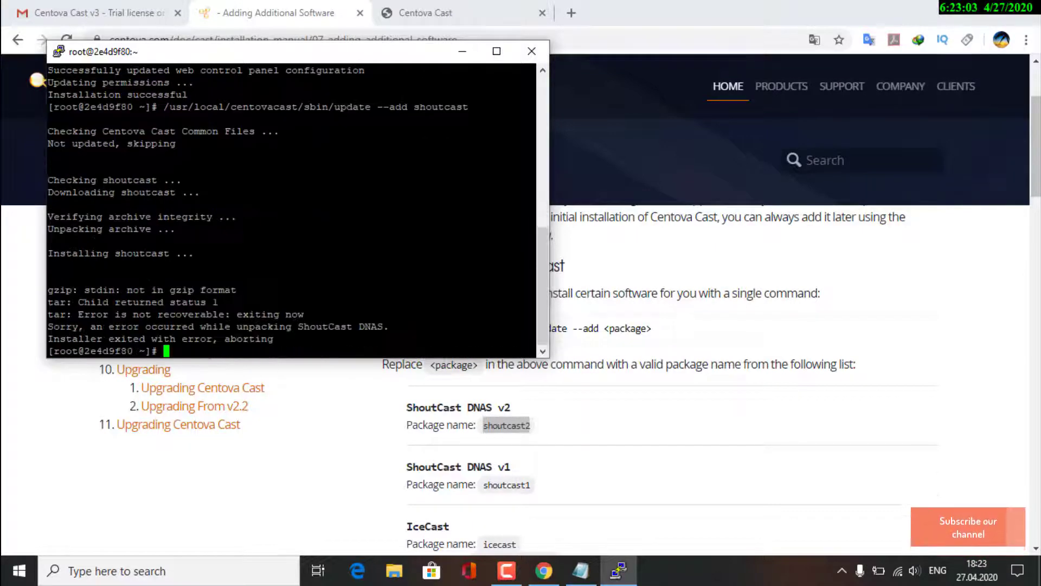
Copy 'icecast' from the docs and run update --add icecast
{"action": "scroll", "coordinate": [512, 503], "scroll_direction": "down", "scroll_amount": 2}
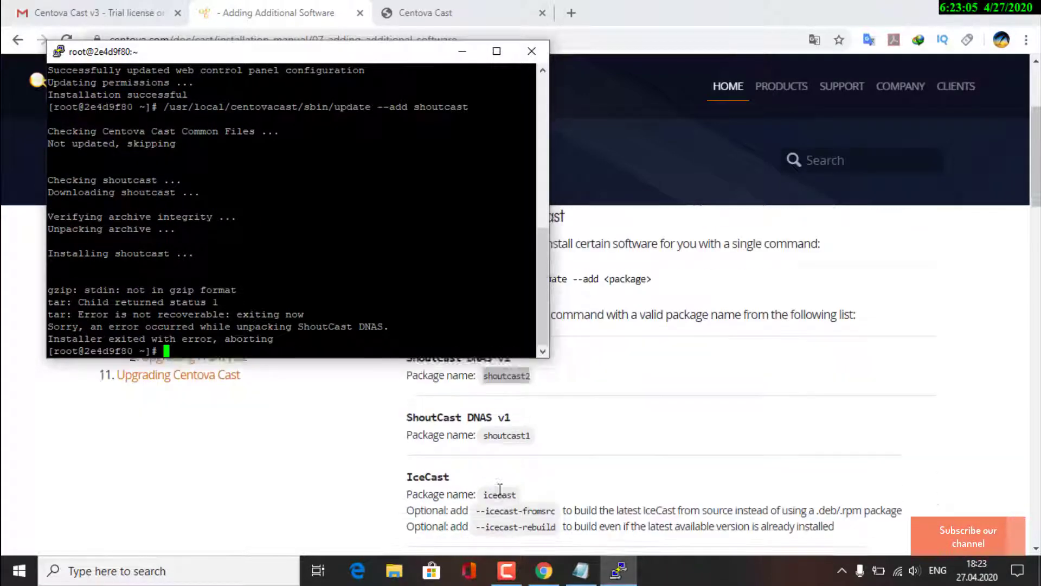
{"action": "left_click_drag", "start_coordinate": [483, 470], "coordinate": [522, 469]}
{"action": "right_click", "coordinate": [512, 465]}
{"action": "left_click", "coordinate": [545, 351]}
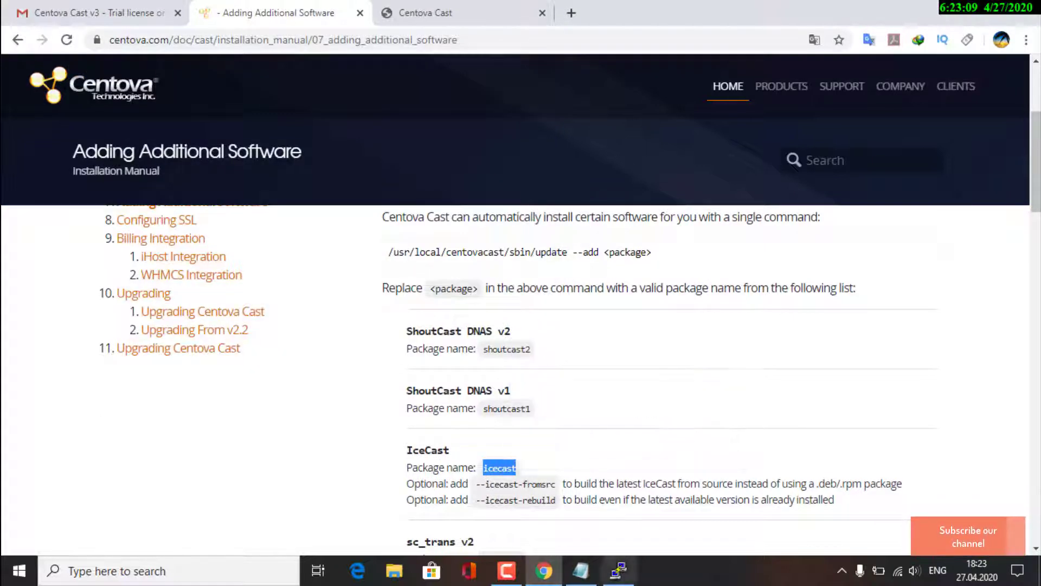
{"action": "left_click", "coordinate": [618, 571]}
{"action": "key", "text": "BackSpace"}
{"action": "key", "text": "BackSpace"}
{"action": "key", "text": "BackSpace"}
{"action": "key", "text": "BackSpace"}
{"action": "key", "text": "BackSpace"}
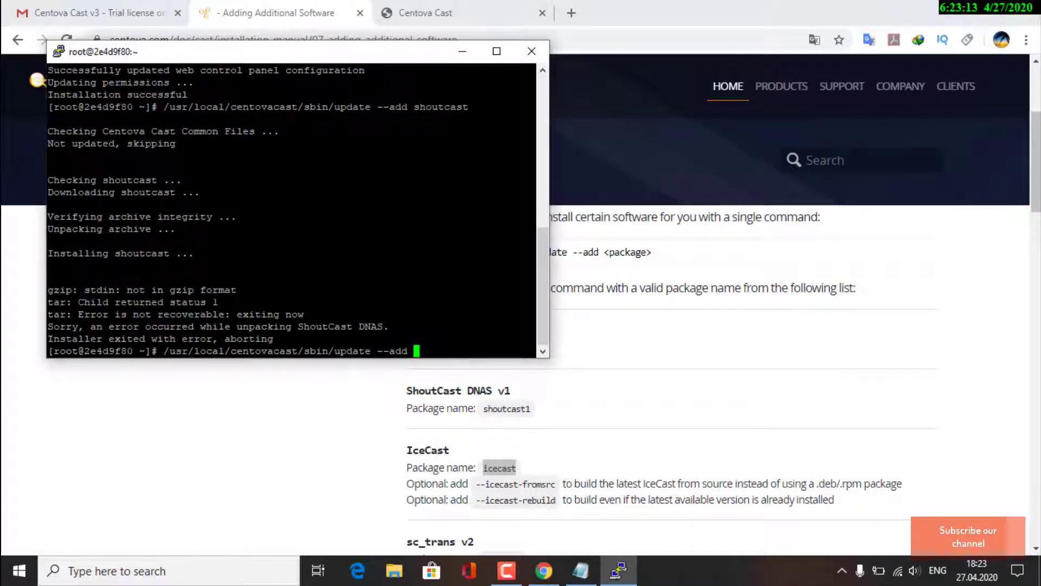
{"action": "key", "text": "shift+Insert"}
{"action": "key", "text": "Return"}
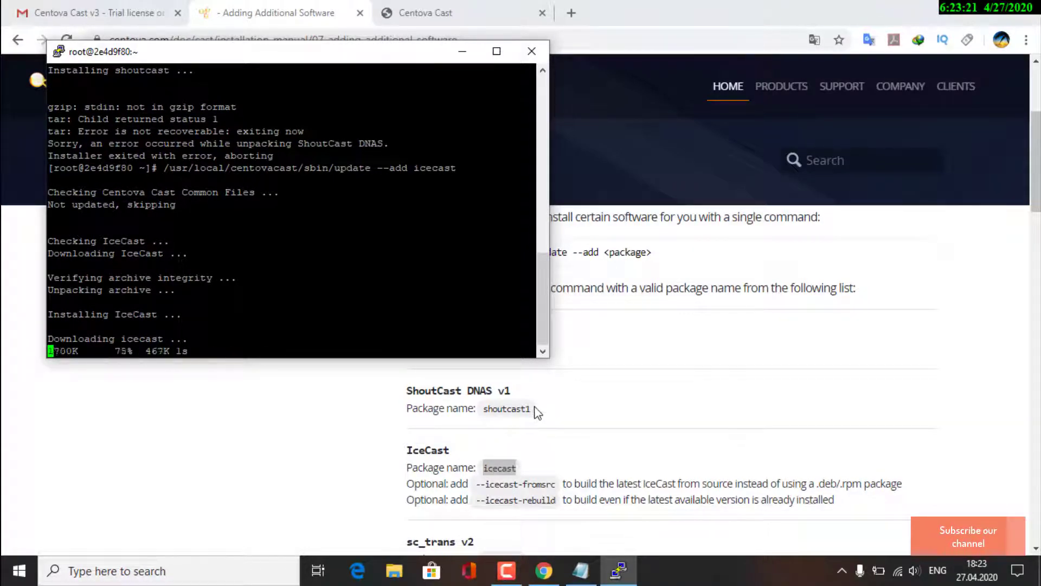
Follow the IceCast build output as it downloads and installs
{"action": "scroll", "coordinate": [542, 412], "scroll_direction": "down", "scroll_amount": 1}
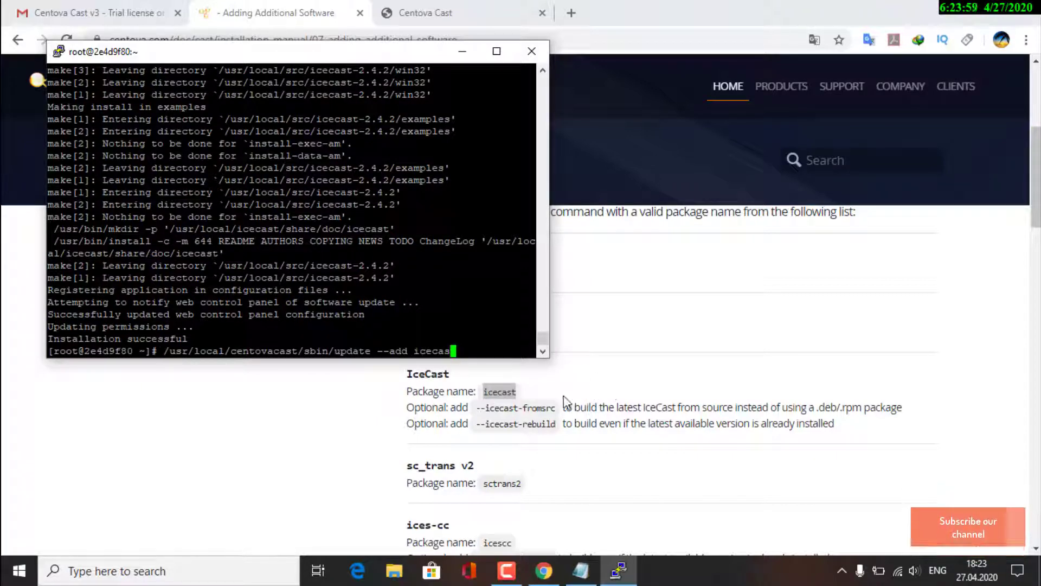
Copy 'sctrans2' from the docs and run update --add sctrans2
{"action": "key", "text": "BackSpace"}
{"action": "key", "text": "BackSpace"}
{"action": "key", "text": "BackSpace"}
{"action": "key", "text": "BackSpace"}
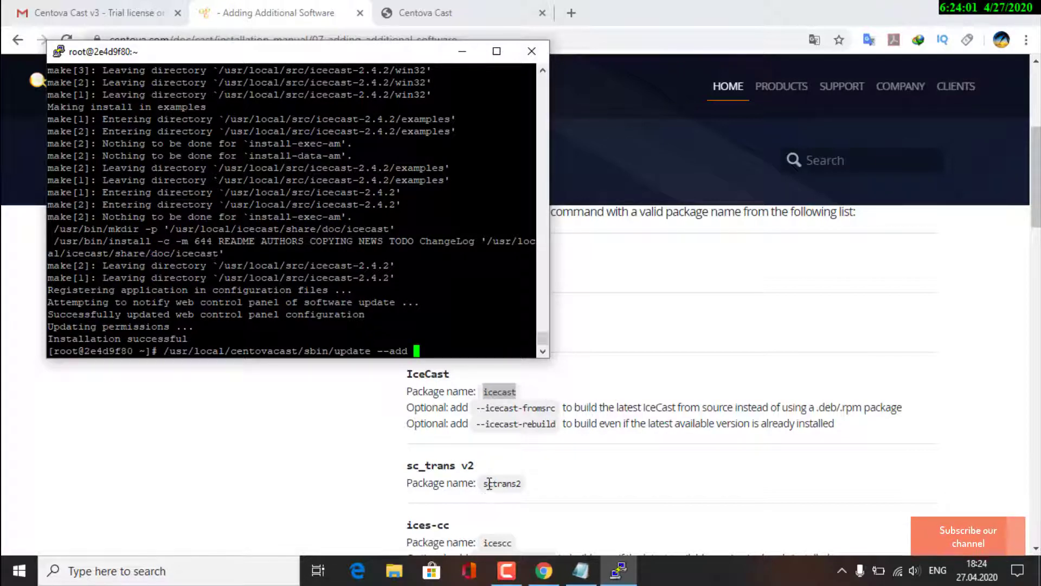
{"action": "left_click_drag", "start_coordinate": [484, 483], "coordinate": [521, 484]}
{"action": "right_click", "coordinate": [520, 483]}
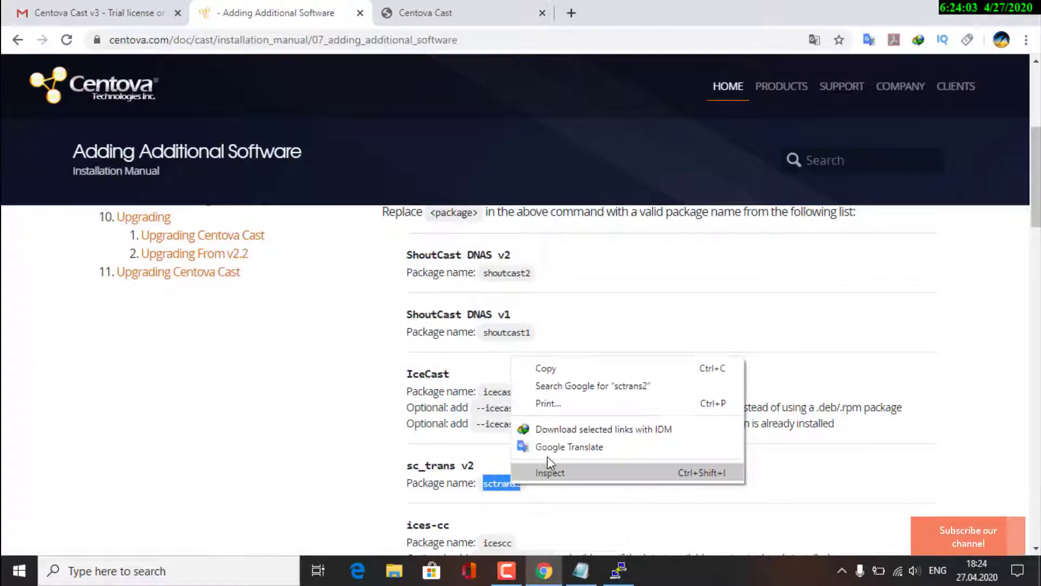
{"action": "left_click", "coordinate": [567, 373]}
{"action": "left_click", "coordinate": [621, 576]}
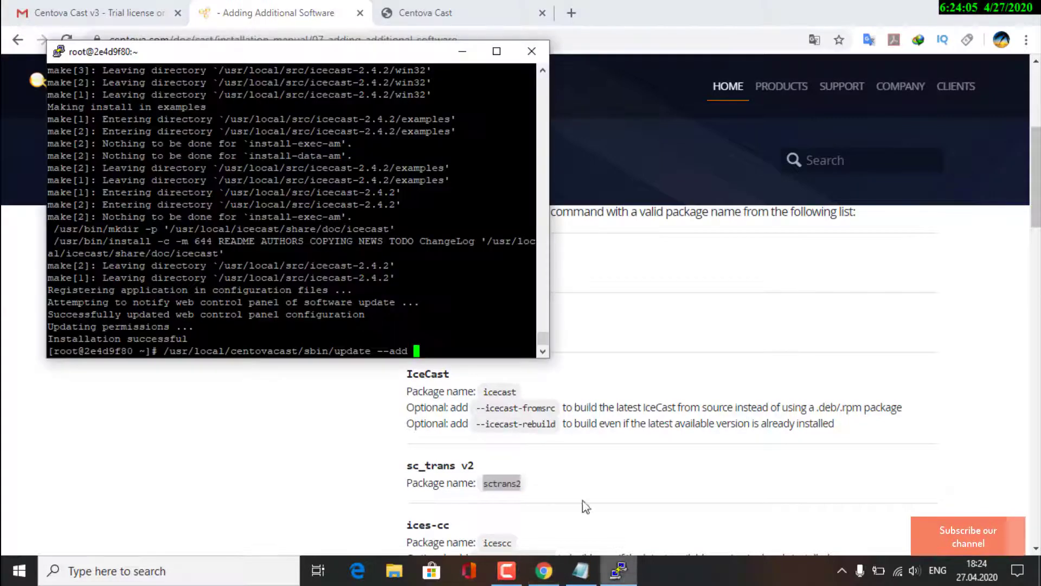
{"action": "key", "text": "Return"}
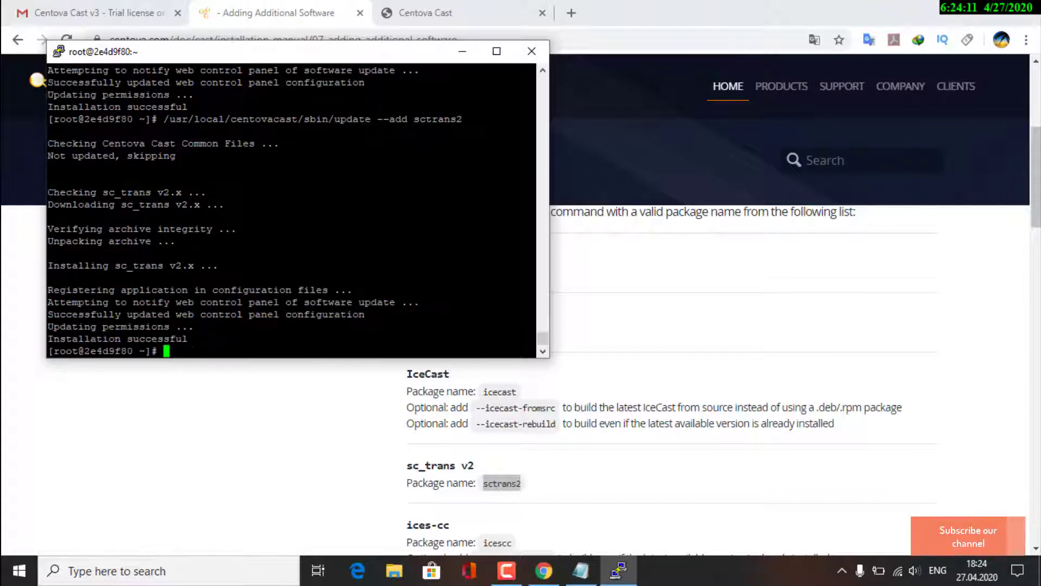
Retry the install as sctrans1 and then sctrans, then clear the package name
{"action": "key", "text": "BackSpace"}
{"action": "type", "text": "1"}
{"action": "key", "text": "Return"}
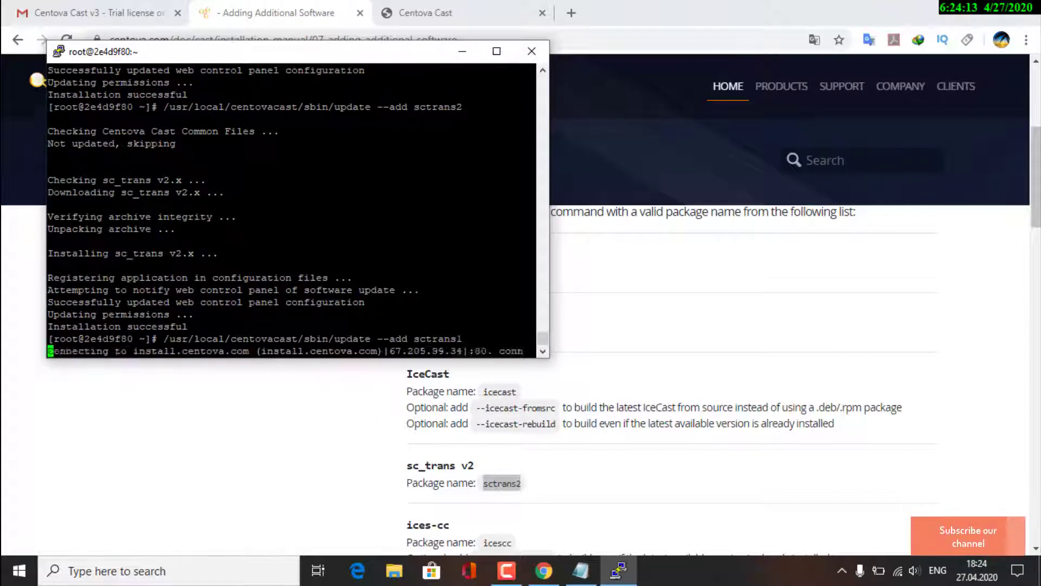
{"action": "key", "text": "BackSpace"}
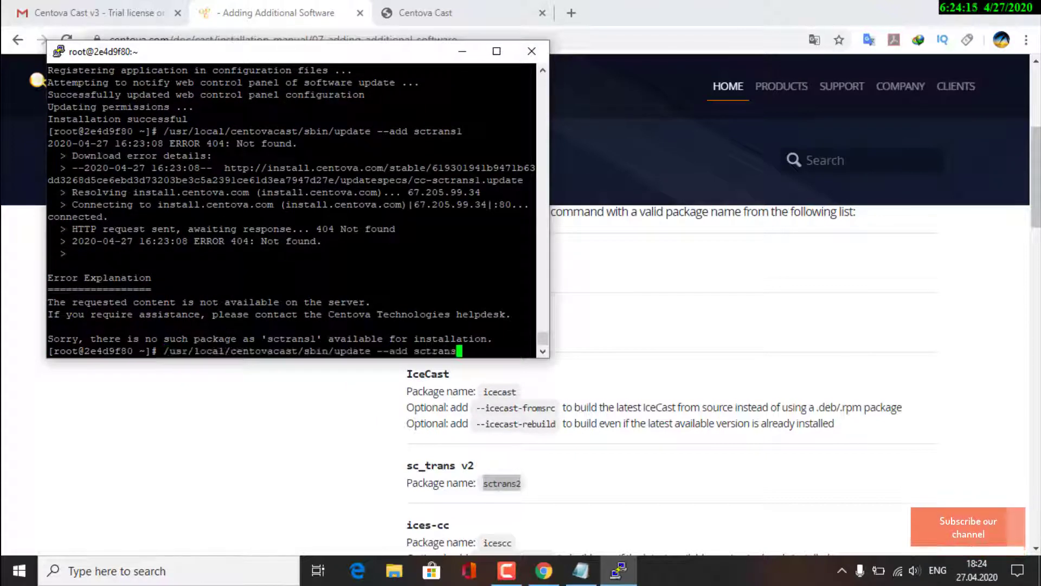
{"action": "key", "text": "Return"}
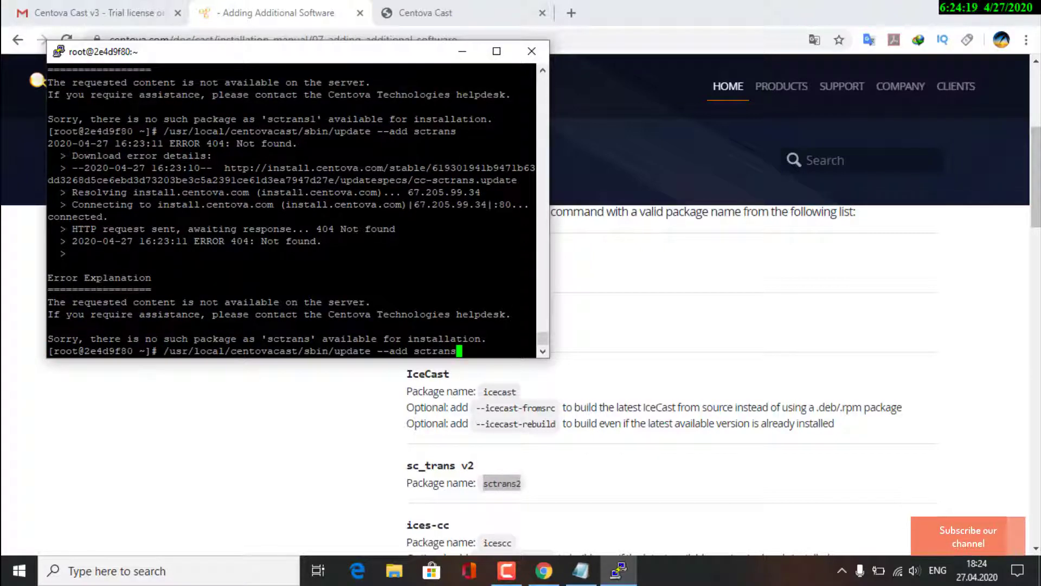
{"action": "key", "text": "BackSpace"}
{"action": "key", "text": "BackSpace"}
{"action": "key", "text": "BackSpace"}
{"action": "key", "text": "BackSpace"}
{"action": "key", "text": "BackSpace"}
{"action": "scroll", "coordinate": [528, 476], "scroll_direction": "down", "scroll_amount": 1}
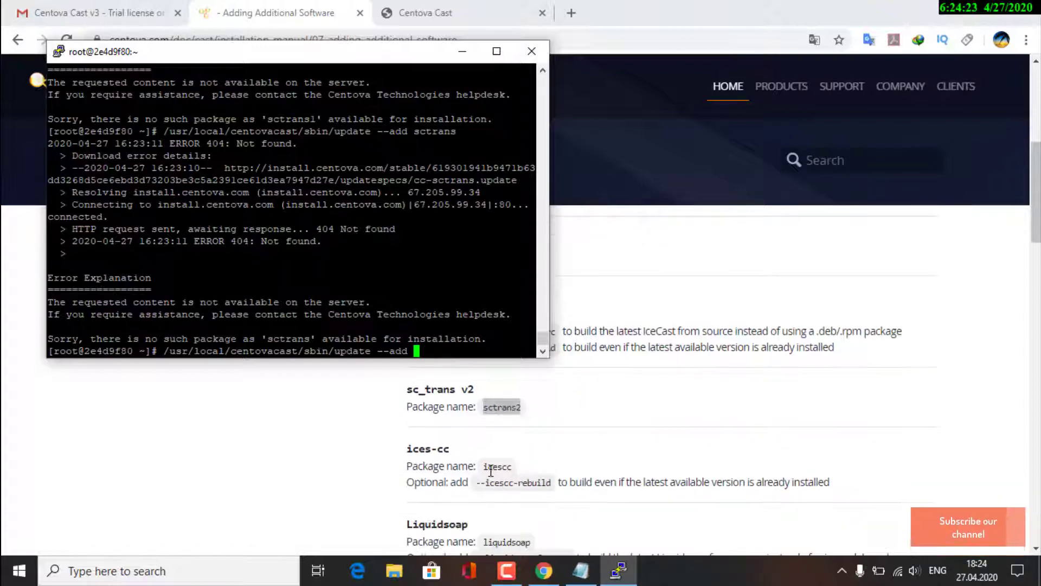
Copy 'icescc' from the docs and run update --add icescc, watching its source downloads
{"action": "left_click_drag", "start_coordinate": [483, 467], "coordinate": [513, 470]}
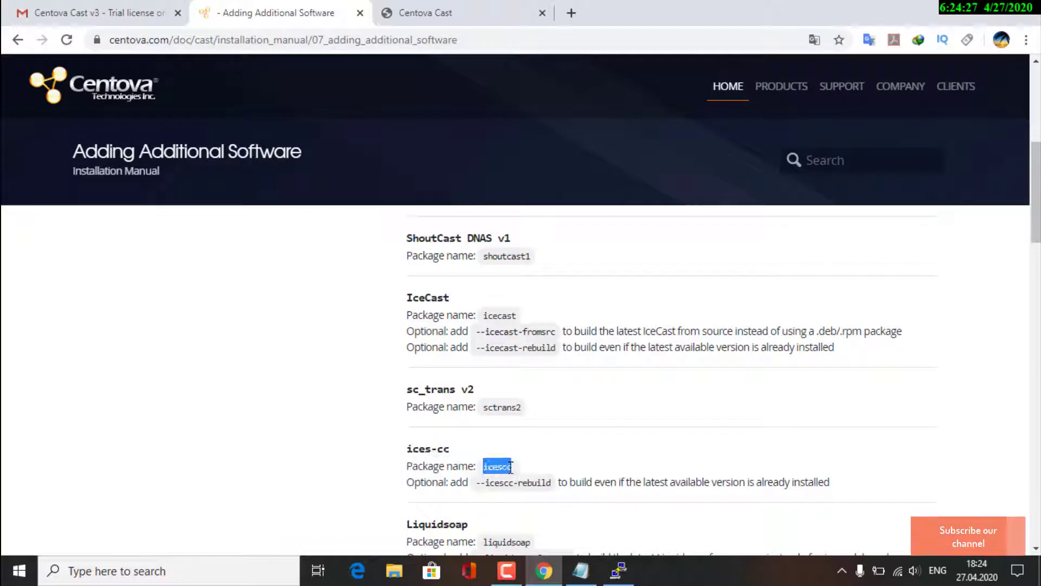
{"action": "right_click", "coordinate": [508, 468]}
{"action": "left_click", "coordinate": [537, 352]}
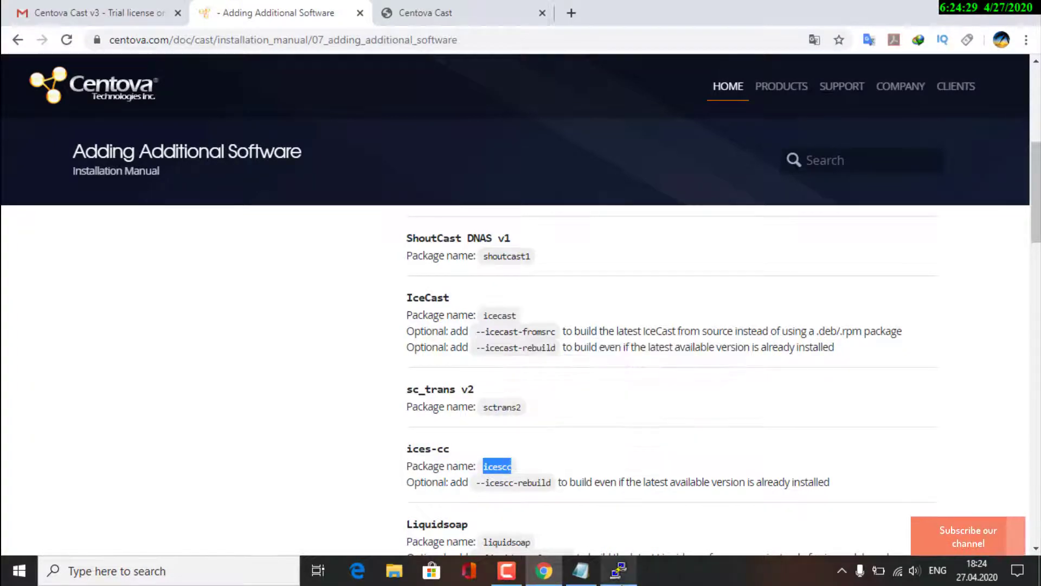
{"action": "left_click", "coordinate": [618, 570]}
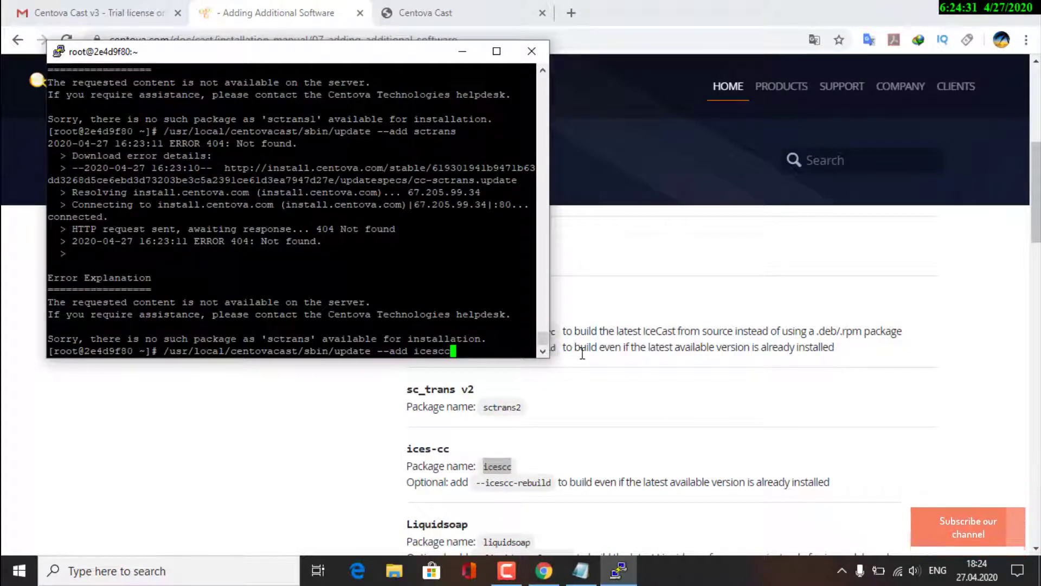
{"action": "key", "text": "Return"}
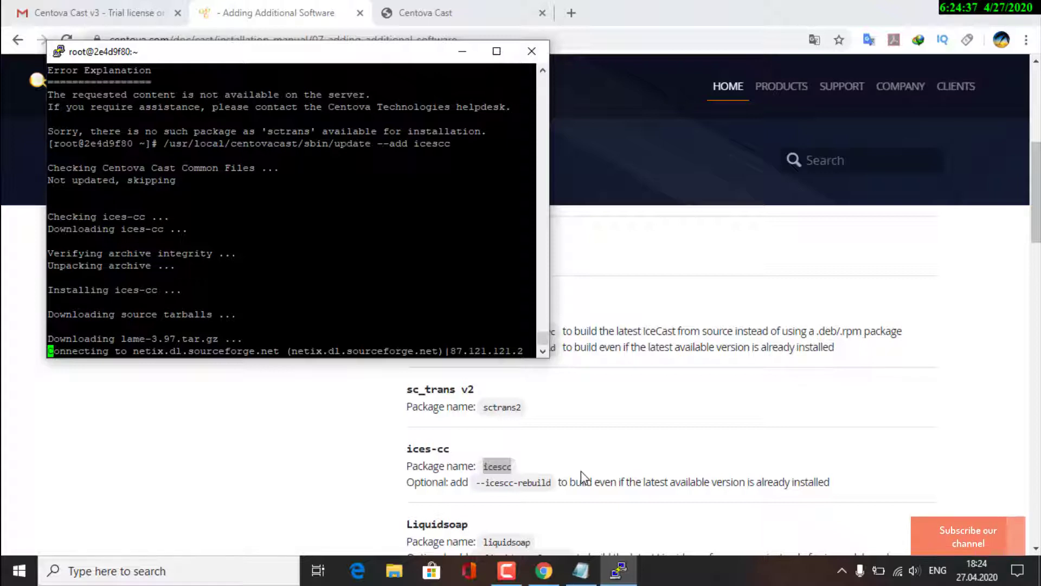
{"action": "scroll", "coordinate": [582, 476], "scroll_direction": "down", "scroll_amount": 3}
{"action": "scroll", "coordinate": [585, 470], "scroll_direction": "up", "scroll_amount": 2}
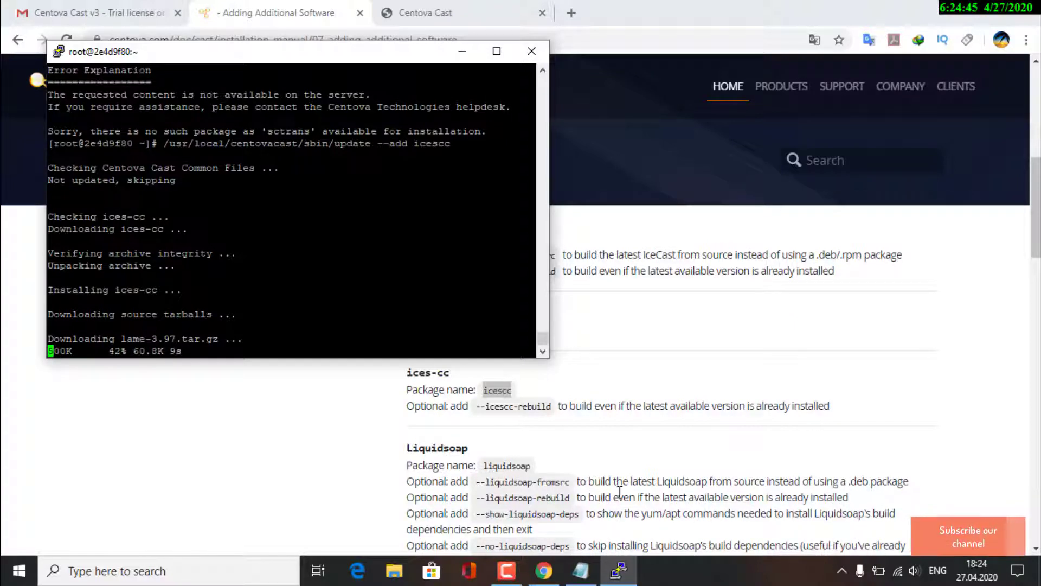
{"action": "scroll", "coordinate": [621, 489], "scroll_direction": "down", "scroll_amount": 4}
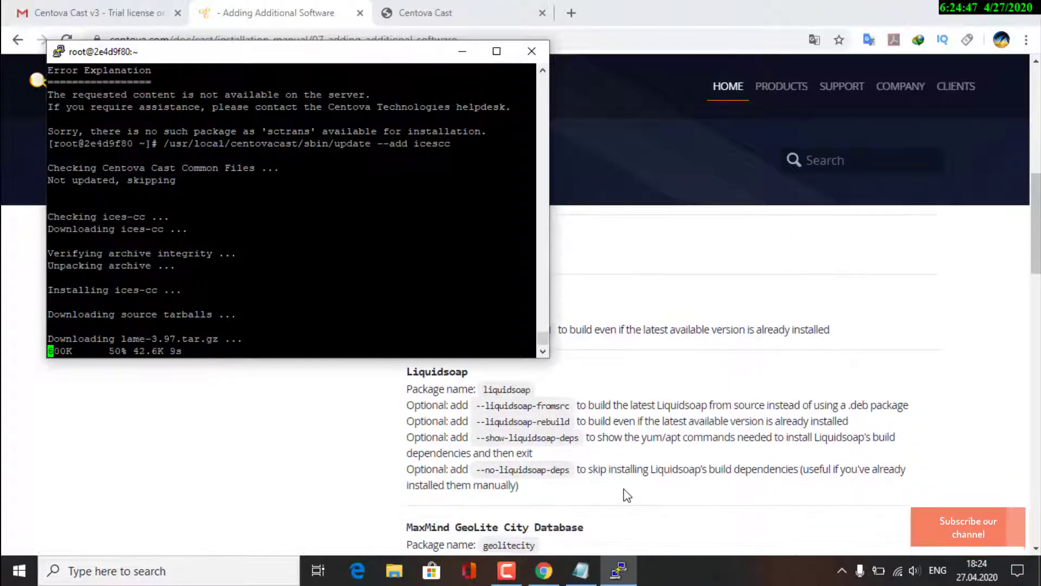
{"action": "scroll", "coordinate": [626, 494], "scroll_direction": "down", "scroll_amount": 3}
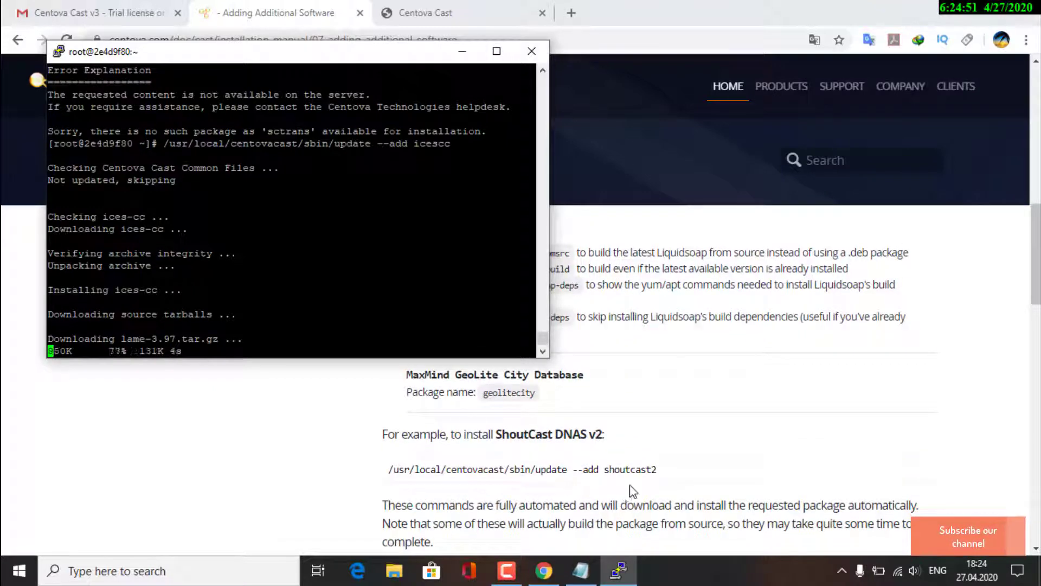
{"action": "scroll", "coordinate": [629, 488], "scroll_direction": "up", "scroll_amount": 5}
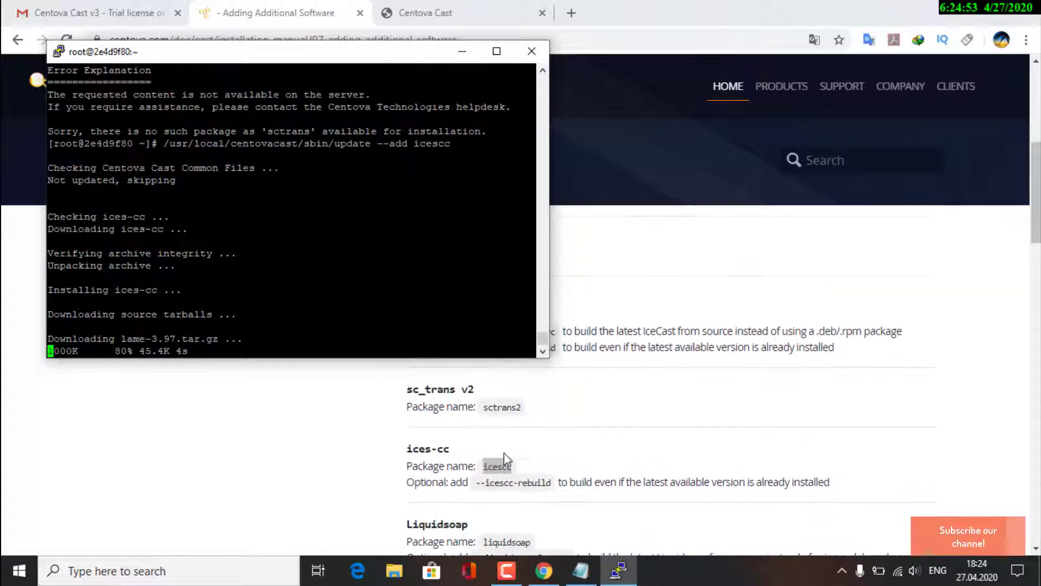
{"action": "scroll", "coordinate": [505, 458], "scroll_direction": "down", "scroll_amount": 1}
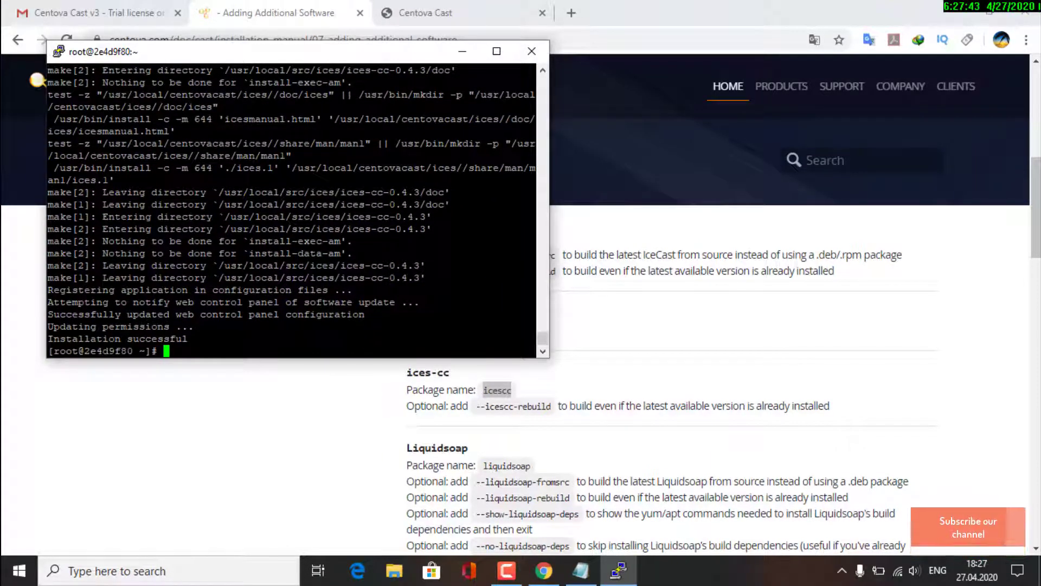
Recall the icescc install command and erase its package name after --add
{"action": "right_click", "coordinate": [335, 356]}
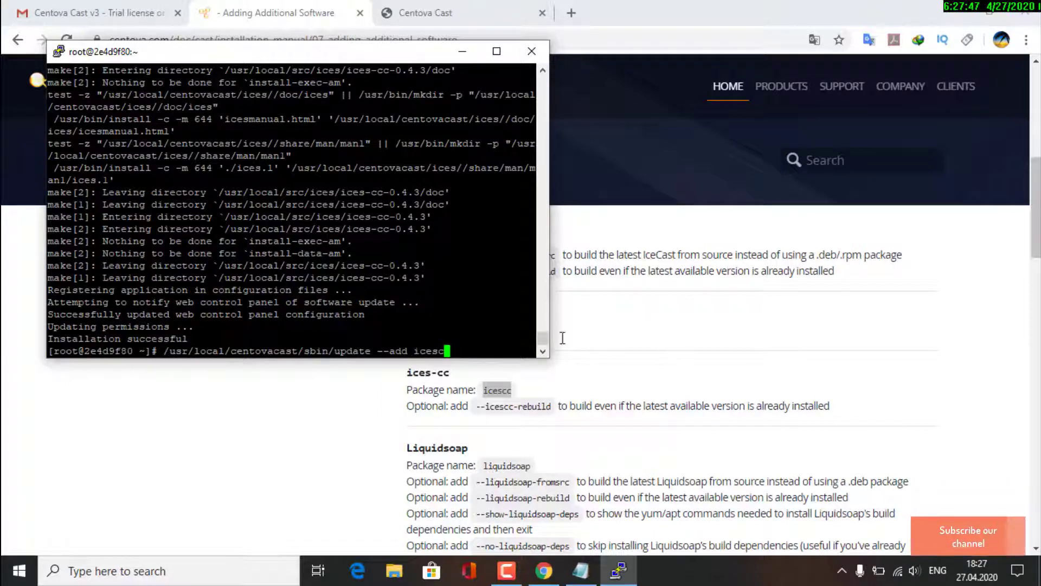
{"action": "key", "text": "BackSpace"}
{"action": "key", "text": "BackSpace"}
{"action": "key", "text": "BackSpace"}
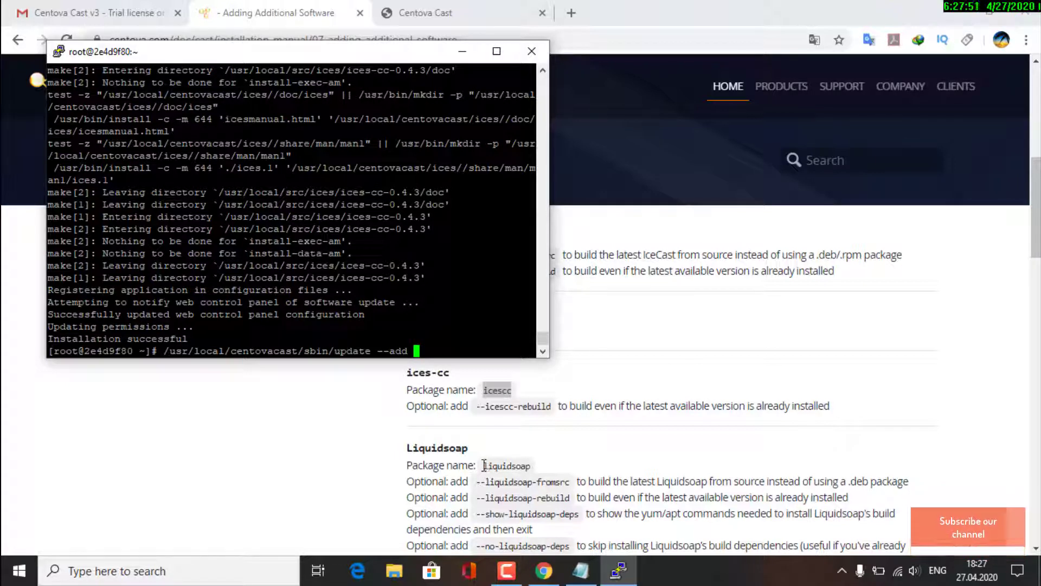
Copy 'liquidsoap' from the docs, run update --add liquidsoap, and minimize PuTTY
{"action": "left_click_drag", "start_coordinate": [485, 465], "coordinate": [504, 464]}
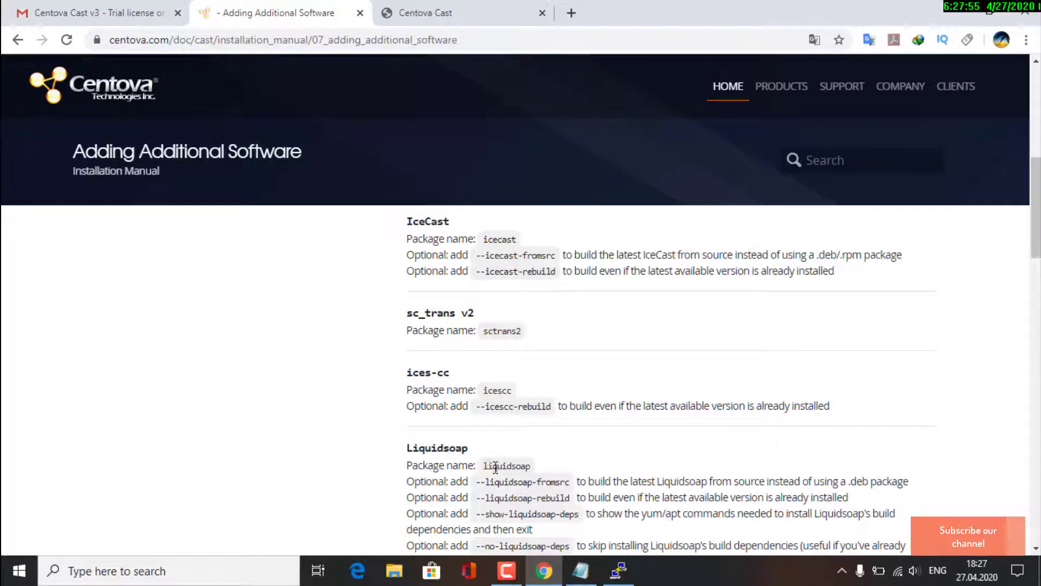
{"action": "left_click_drag", "start_coordinate": [529, 468], "coordinate": [530, 467]}
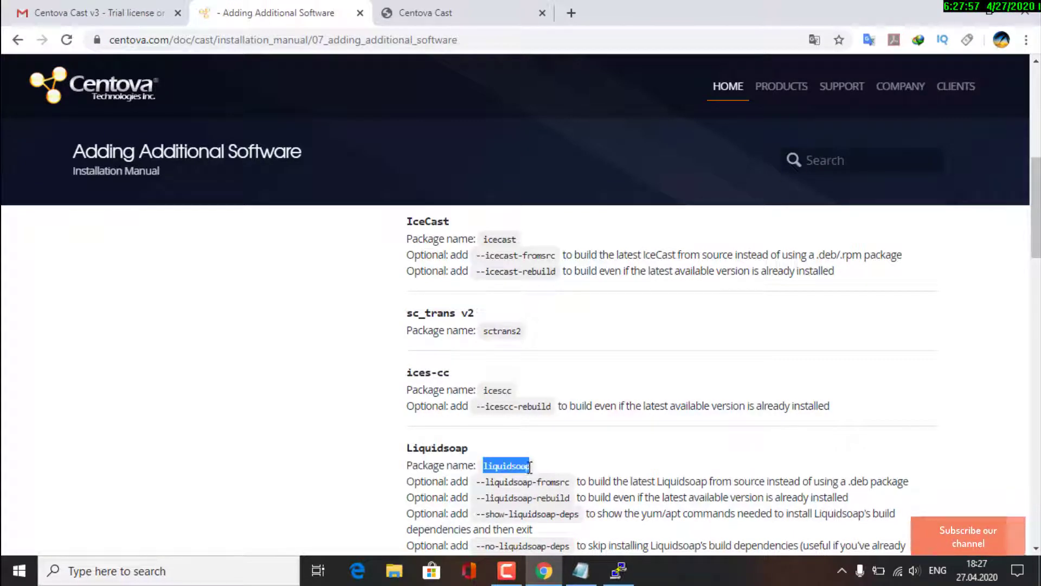
{"action": "right_click", "coordinate": [529, 467]}
{"action": "left_click", "coordinate": [574, 349]}
{"action": "left_click", "coordinate": [618, 570]}
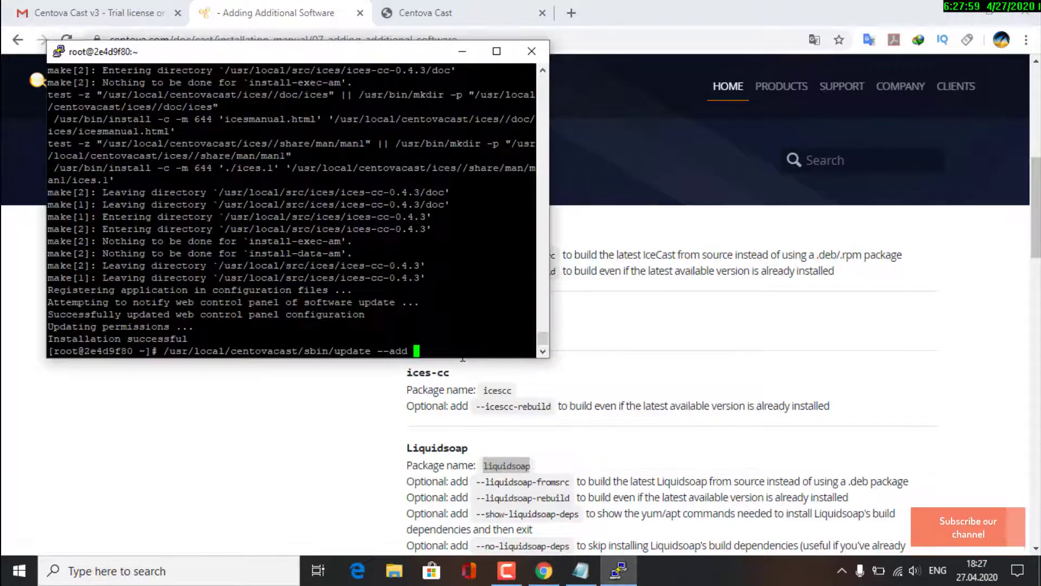
{"action": "right_click", "coordinate": [463, 358]}
{"action": "key", "text": "Return"}
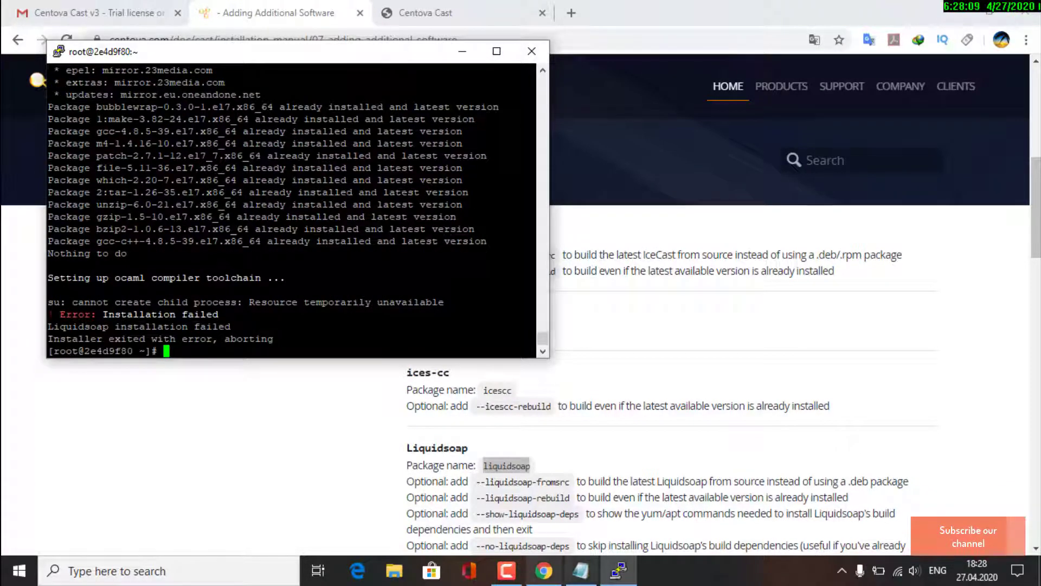
{"action": "left_click", "coordinate": [462, 52]}
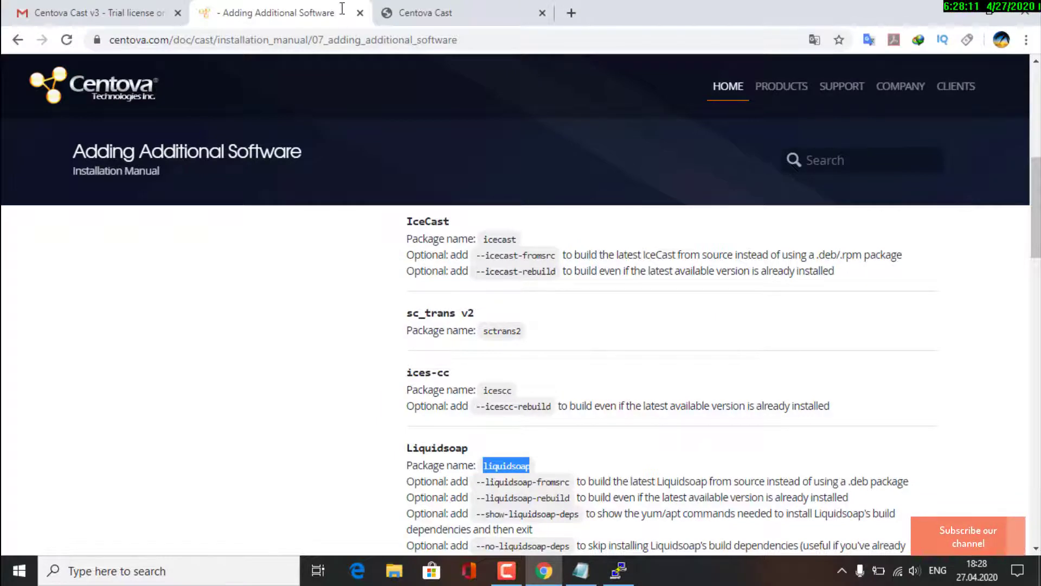
Switch to the Centova Cast admin tab and reload the accounts list
{"action": "left_click", "coordinate": [425, 13]}
{"action": "right_click", "coordinate": [318, 408]}
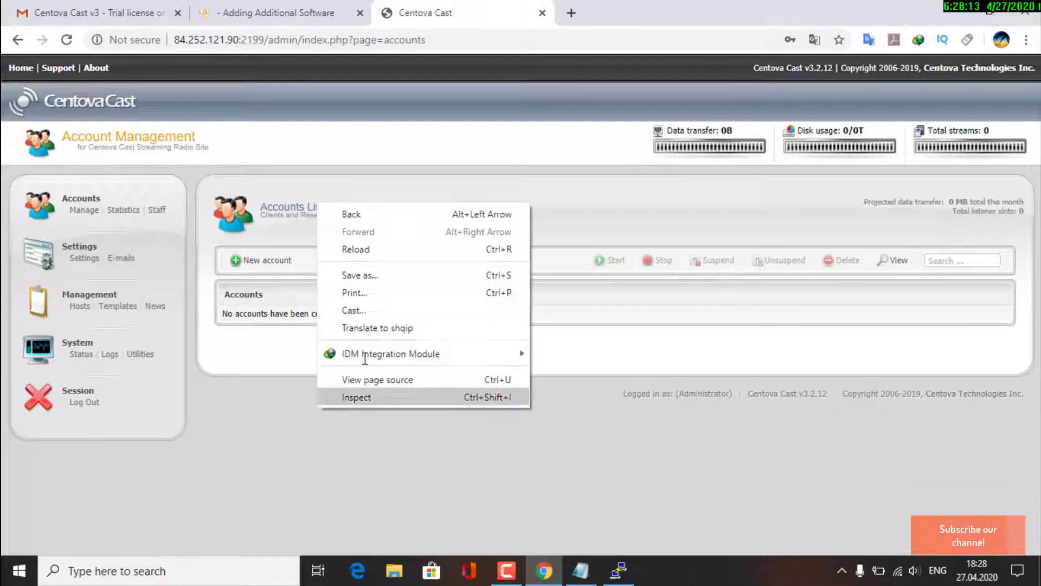
{"action": "left_click", "coordinate": [386, 249]}
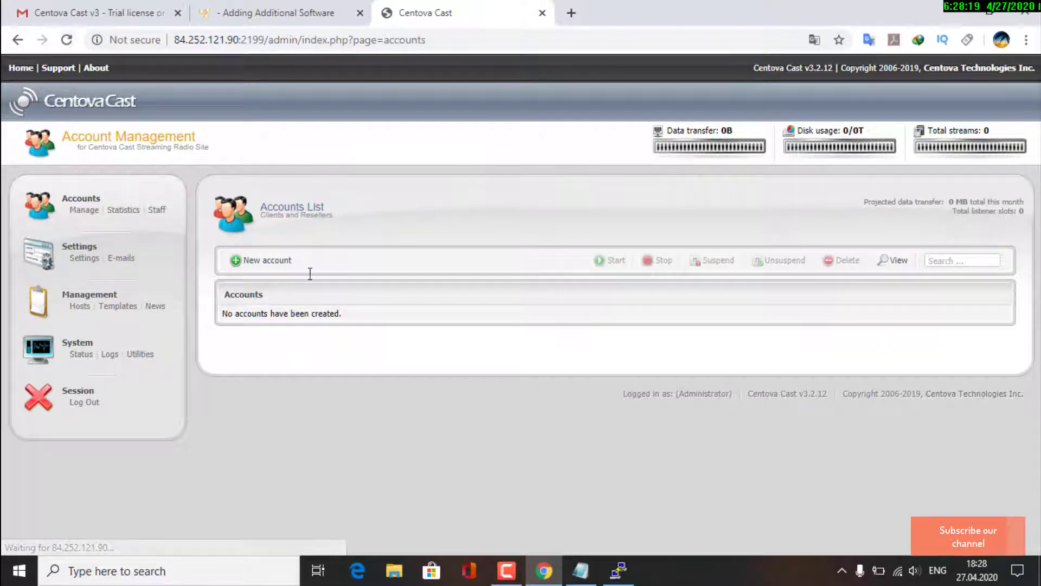
Check AutoDJ options for ShoutCast DNAS v2, v1 and IceCast v2 server types, then cancel and minimize Chrome
{"action": "left_click", "coordinate": [277, 263]}
{"action": "left_click", "coordinate": [489, 279]}
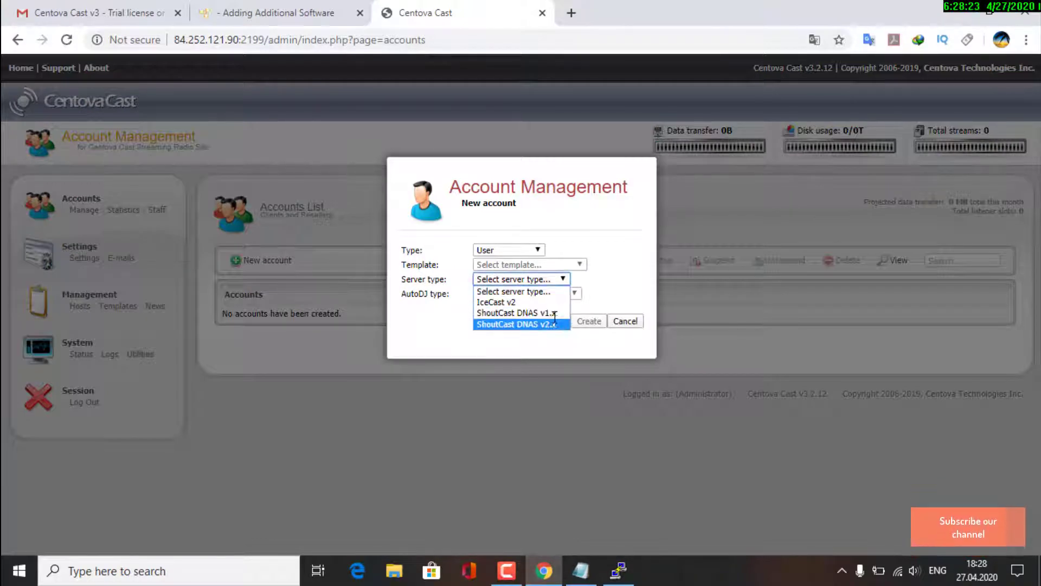
{"action": "left_click", "coordinate": [518, 324]}
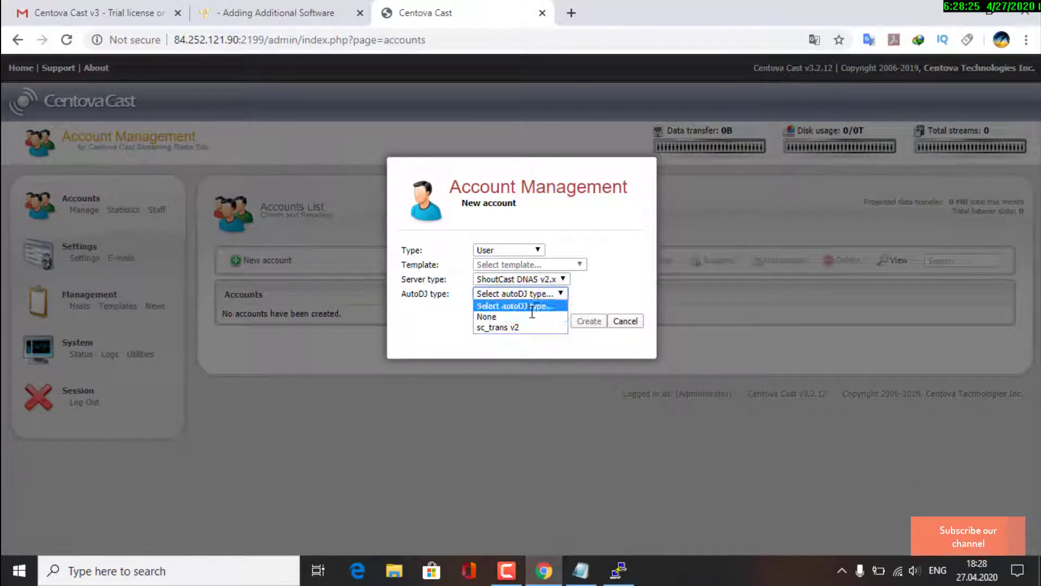
{"action": "left_click", "coordinate": [532, 312]}
{"action": "left_click", "coordinate": [561, 279]}
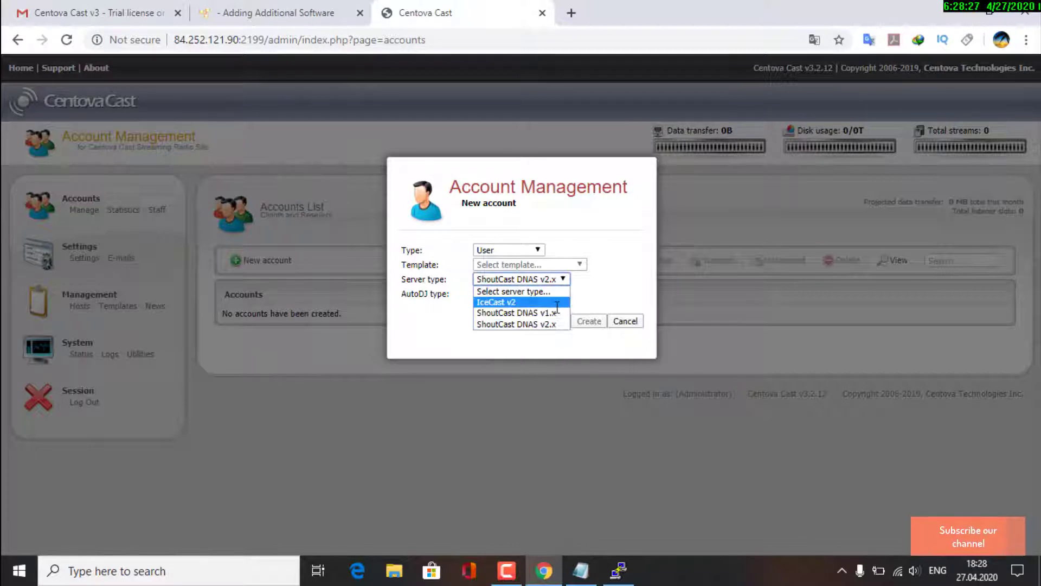
{"action": "left_click", "coordinate": [556, 313]}
{"action": "left_click", "coordinate": [541, 294]}
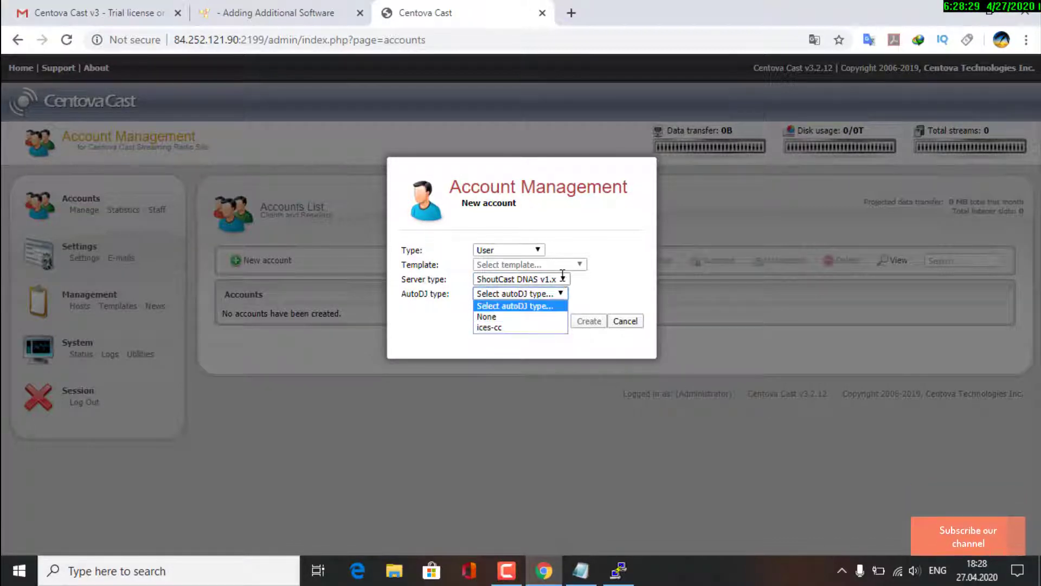
{"action": "left_click", "coordinate": [558, 278]}
{"action": "left_click", "coordinate": [549, 302]}
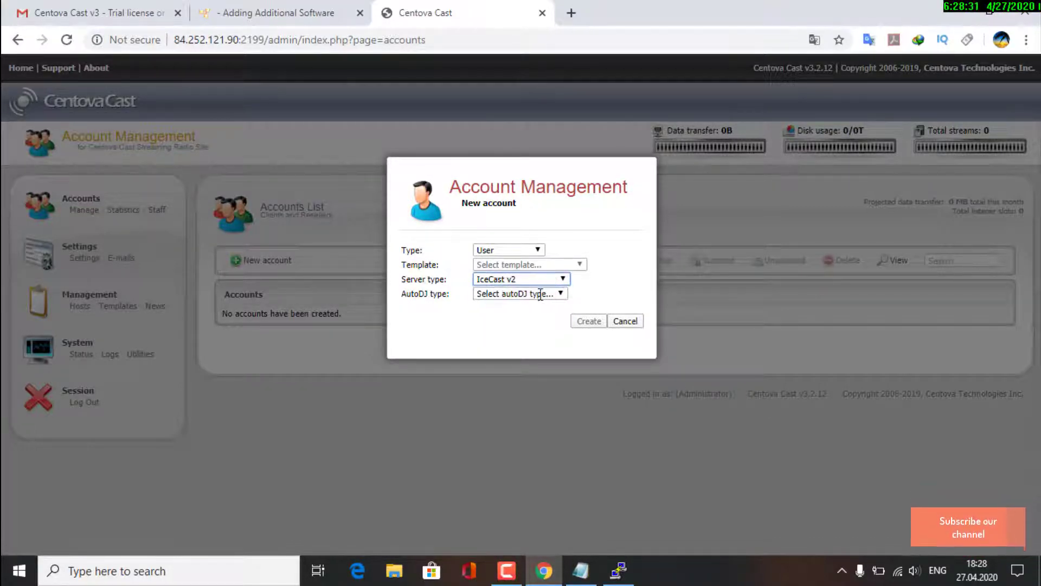
{"action": "left_click", "coordinate": [541, 294]}
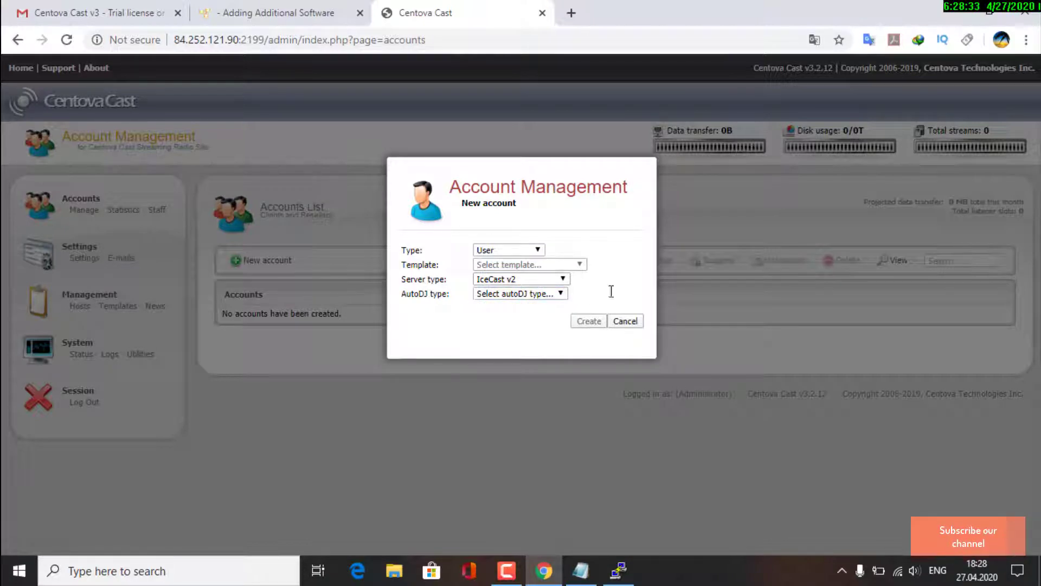
{"action": "left_click", "coordinate": [625, 320]}
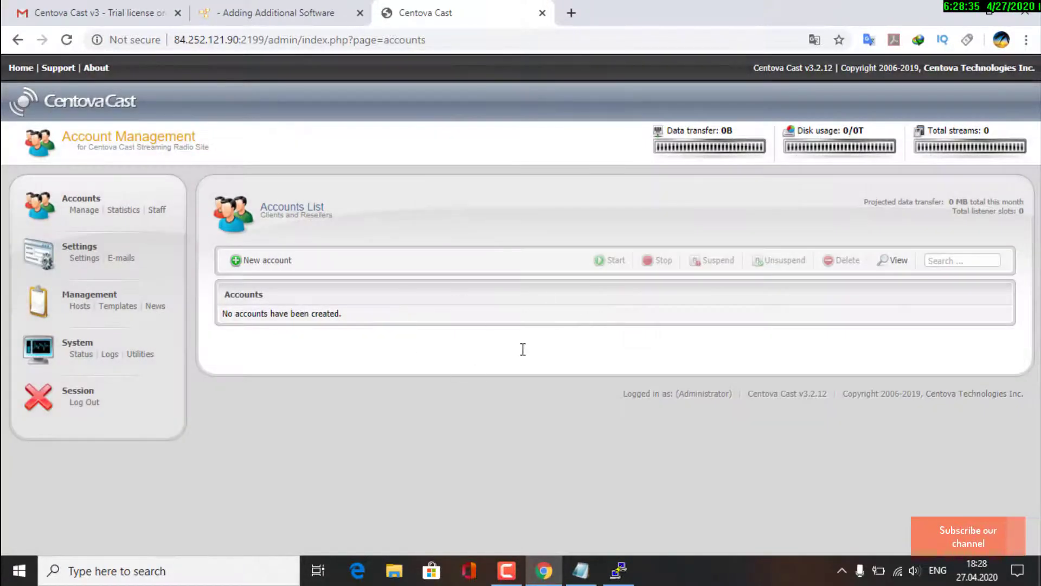
{"action": "left_click", "coordinate": [551, 571]}
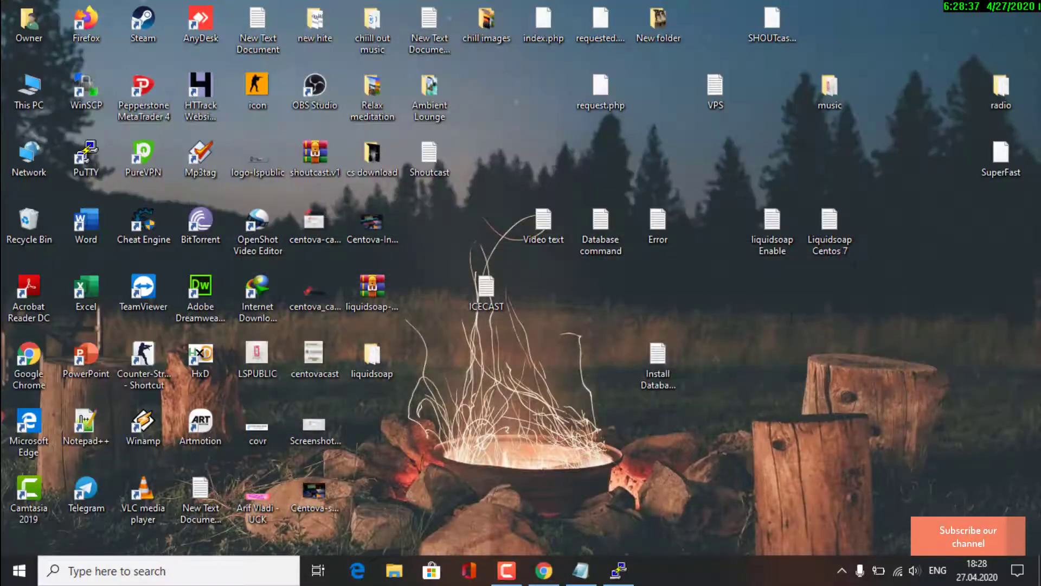
Append 'Now we need to install LiquidSoap' to the end of the Part 2 line in the Shoutcast notes
{"action": "left_click", "coordinate": [581, 570]}
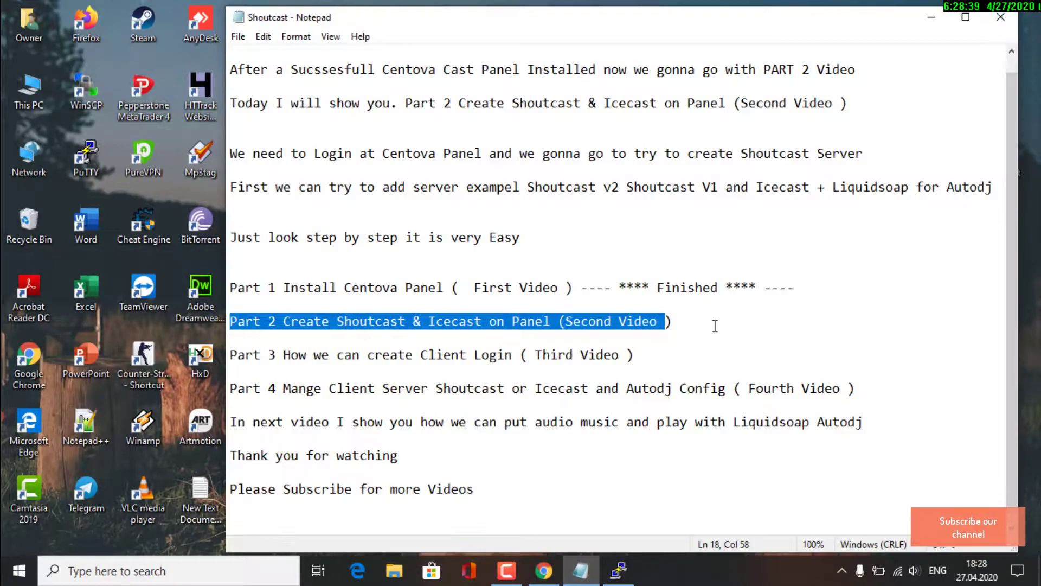
{"action": "left_click", "coordinate": [720, 325]}
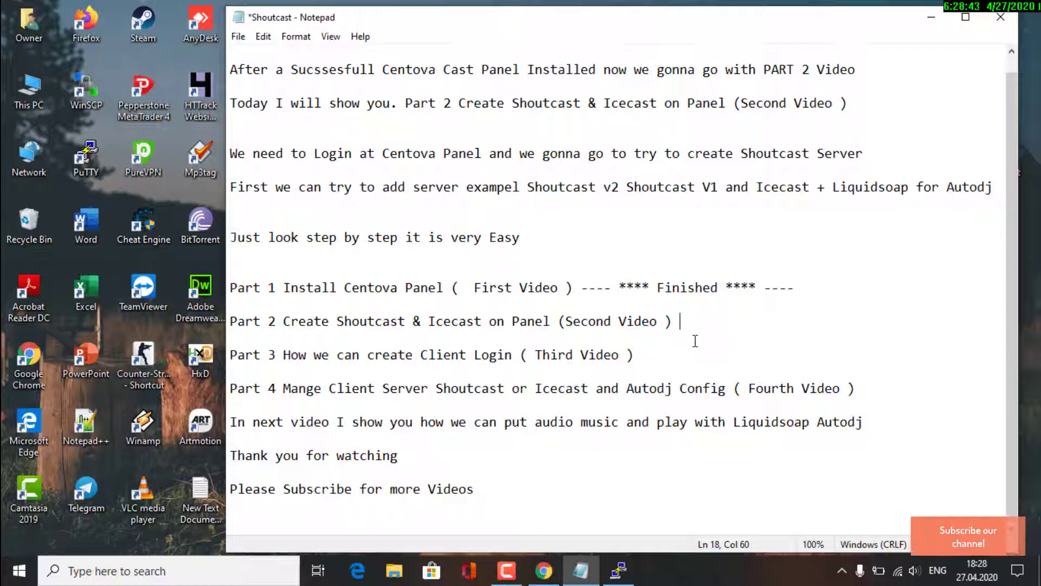
{"action": "type", "text": "Now "}
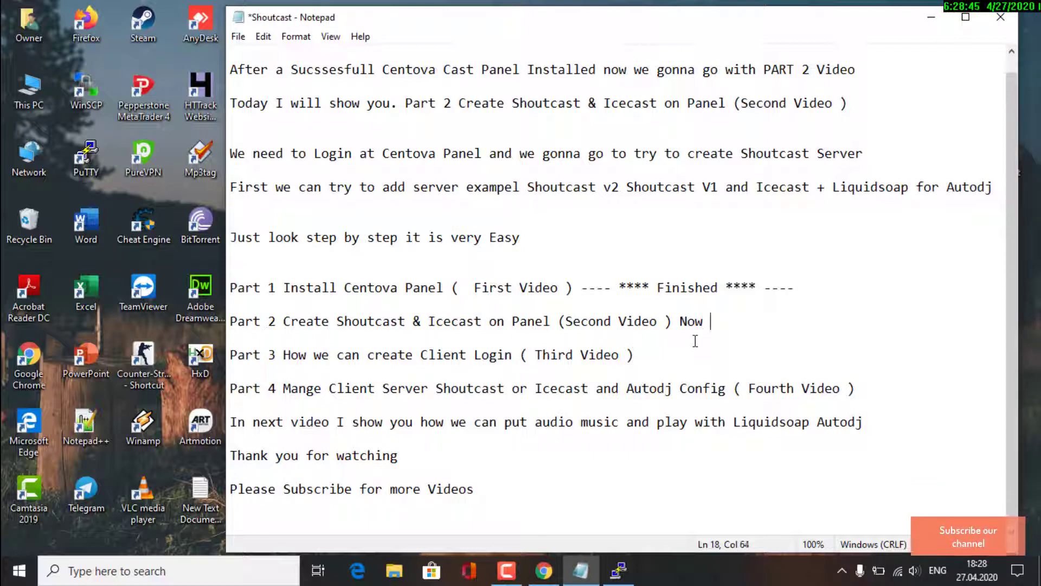
{"action": "type", "text": "we "}
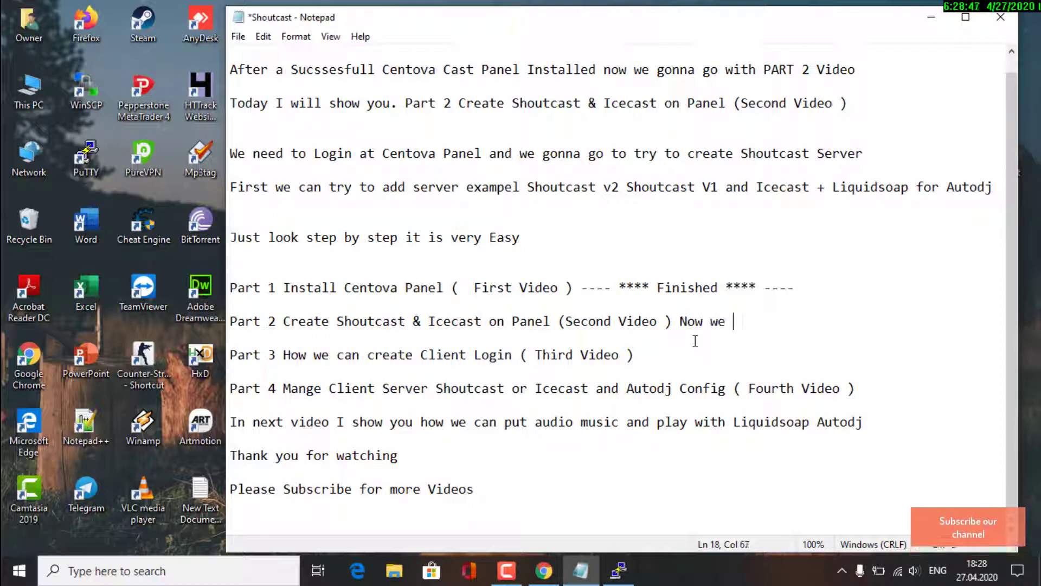
{"action": "type", "text": "need to inst"}
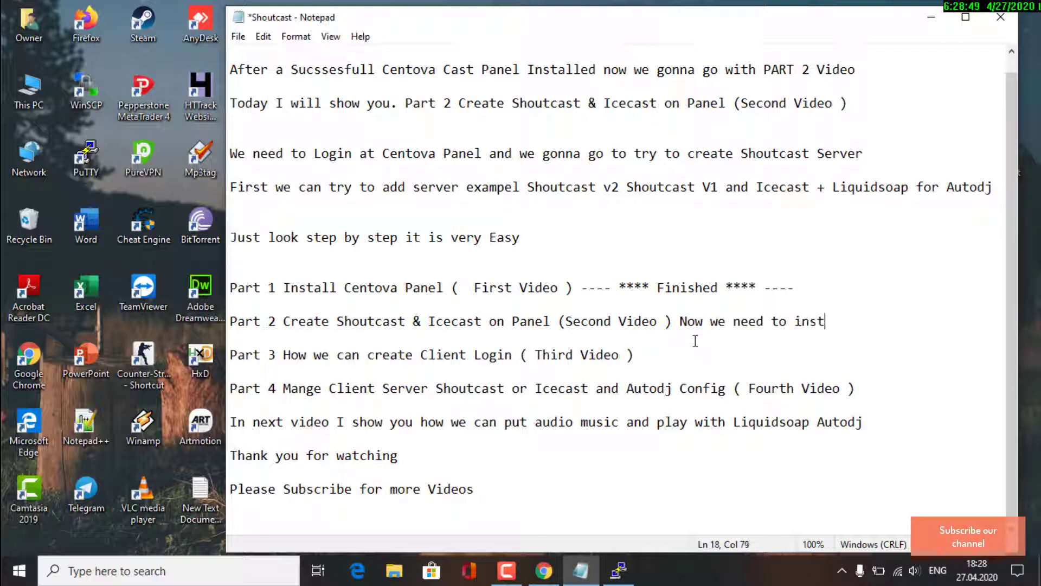
{"action": "type", "text": "all Liq"}
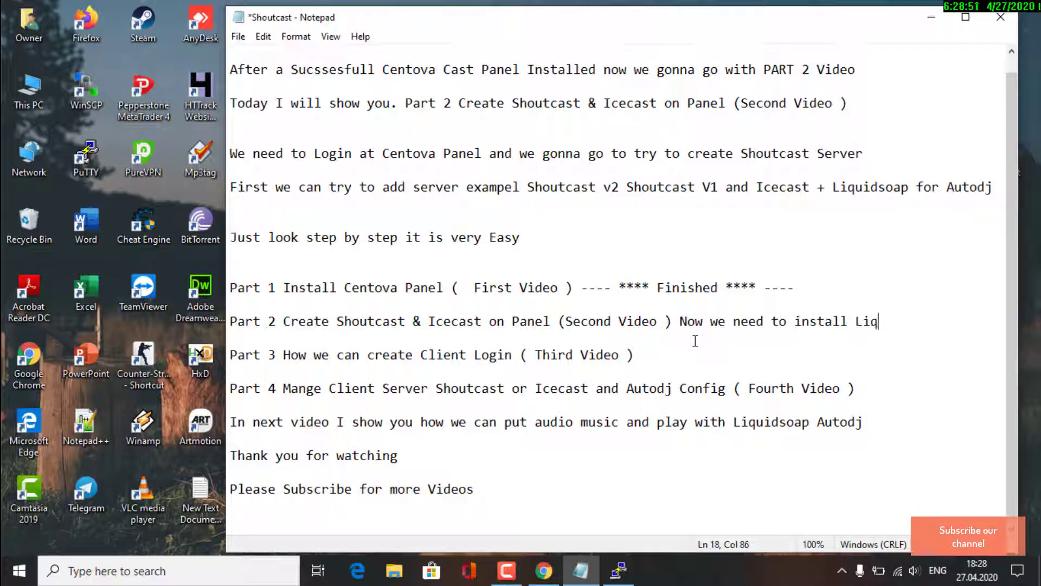
{"action": "type", "text": "uidSoap"}
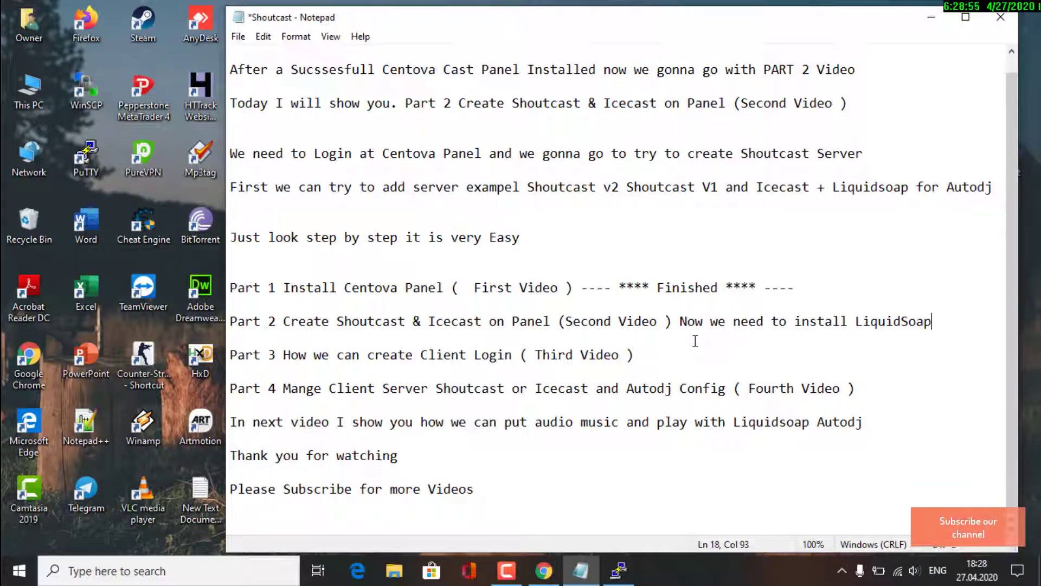
Copy the enable_package liquidsoap /usr/bin/liquidsoap command from the Liquidsoap Centos 7 note and paste it into PuTTY
{"action": "left_click", "coordinate": [944, 18]}
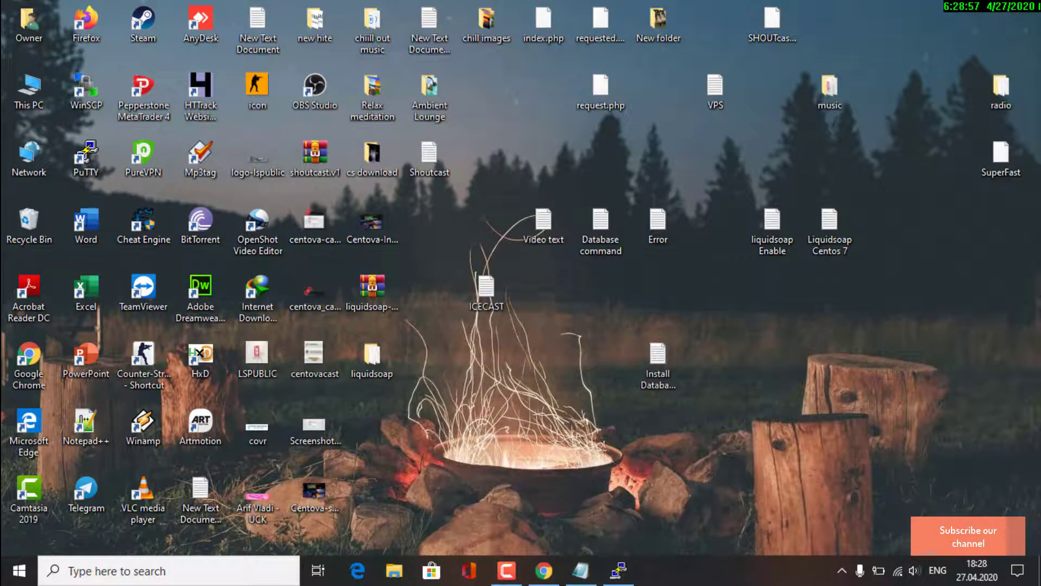
{"action": "double_click", "coordinate": [816, 238]}
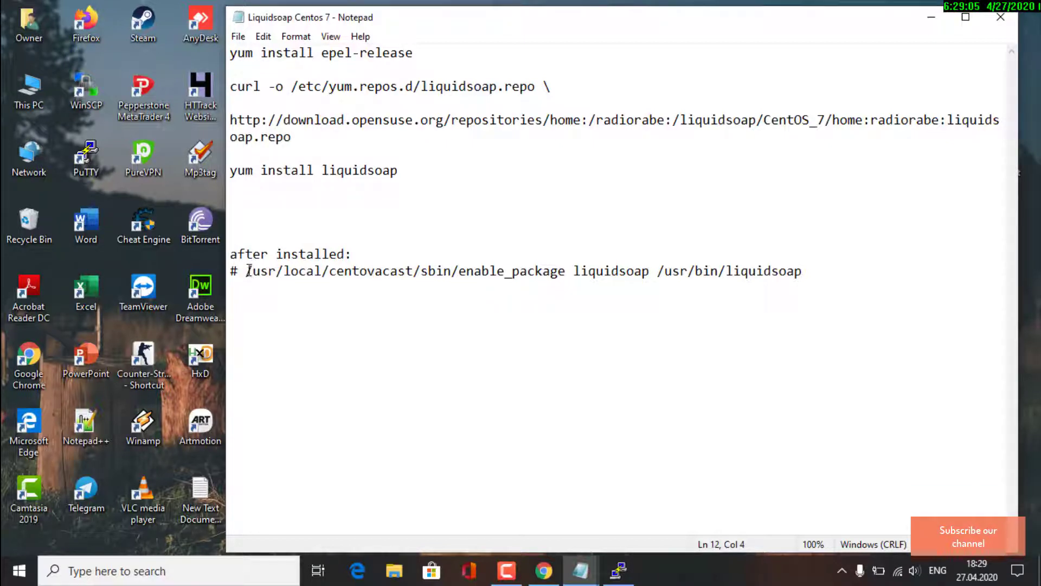
{"action": "left_click_drag", "start_coordinate": [247, 270], "coordinate": [800, 274]}
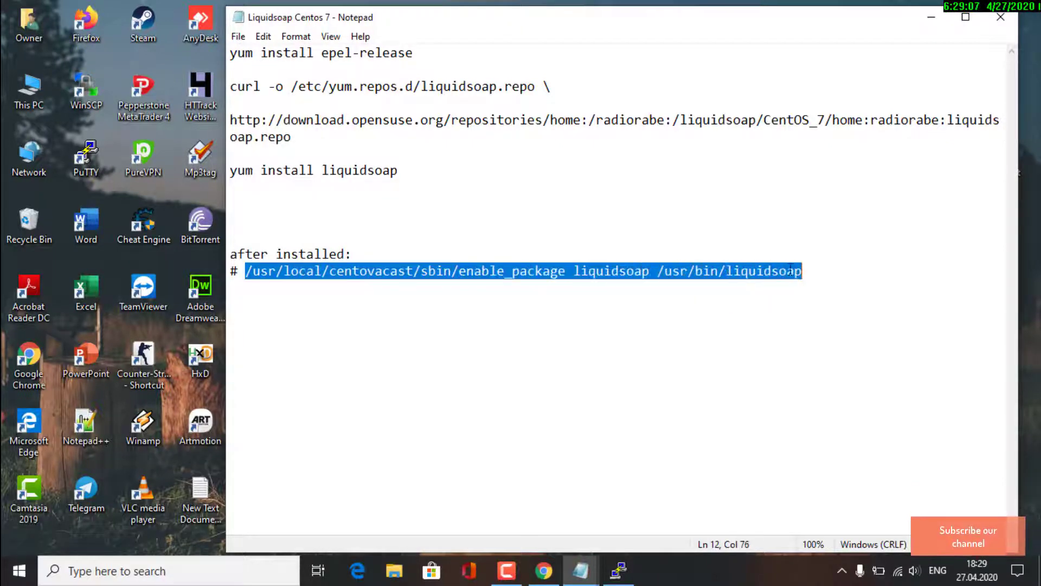
{"action": "right_click", "coordinate": [790, 269]}
{"action": "left_click", "coordinate": [819, 317]}
{"action": "left_click", "coordinate": [618, 570]}
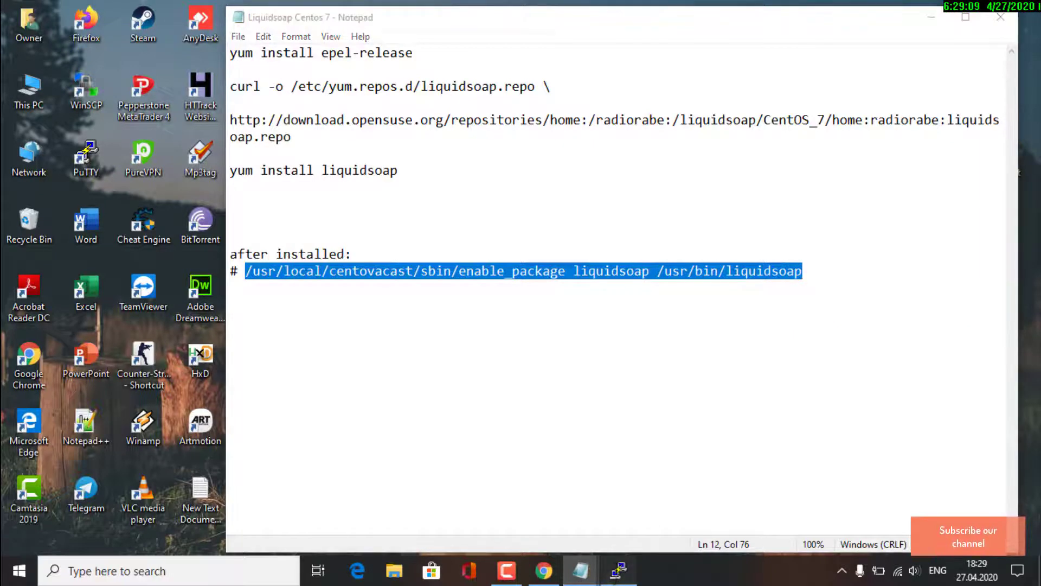
{"action": "right_click", "coordinate": [488, 282]}
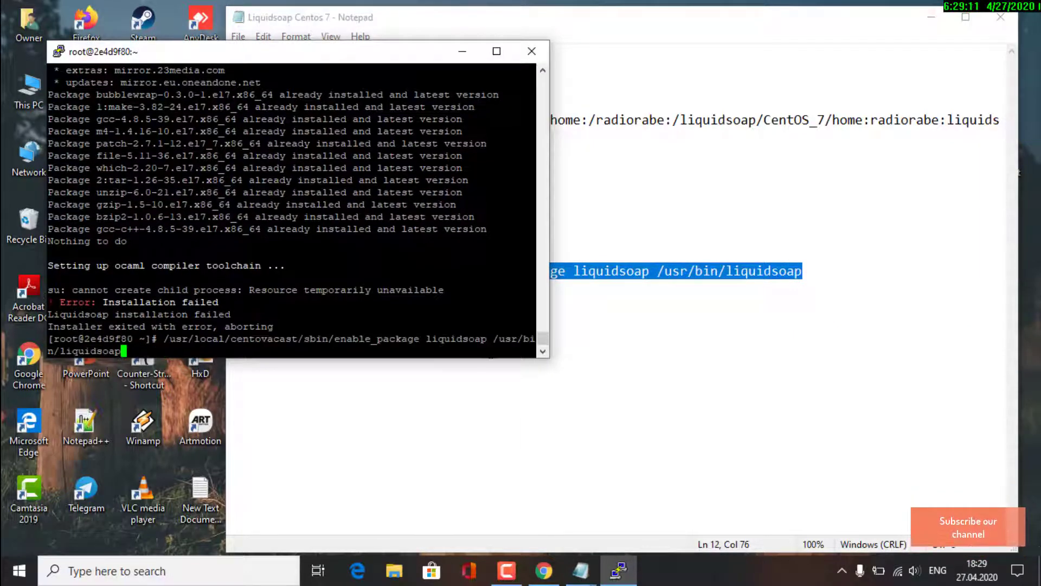
Run enable_package, which fails because liquidsoap doesn't exist, then install epel-release with yum, answering y
{"action": "key", "text": "Return"}
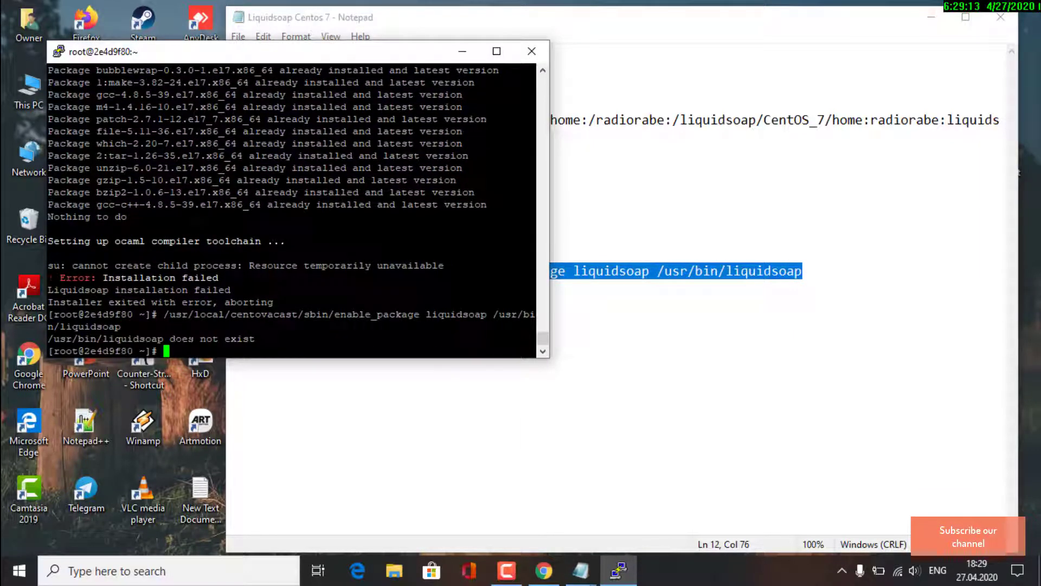
{"action": "left_click_drag", "start_coordinate": [169, 338], "coordinate": [333, 342]}
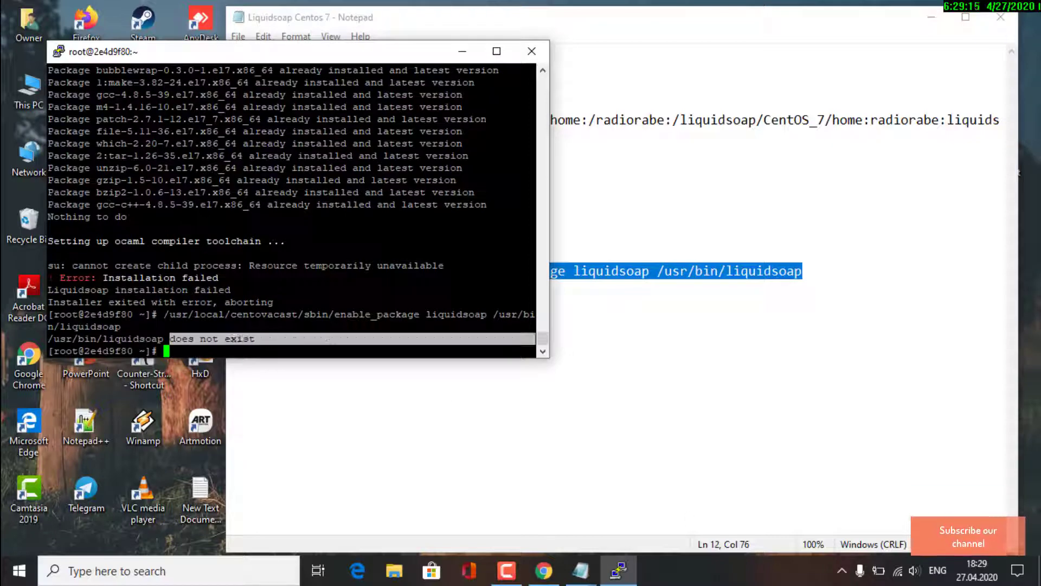
{"action": "left_click", "coordinate": [581, 570]}
{"action": "left_click", "coordinate": [249, 63]}
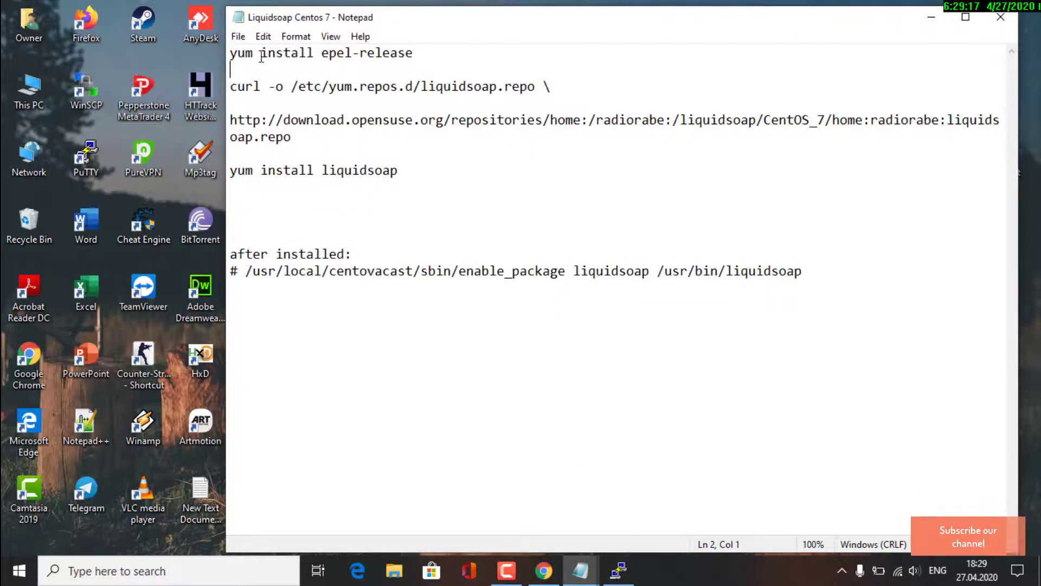
{"action": "left_click_drag", "start_coordinate": [315, 54], "coordinate": [413, 53]}
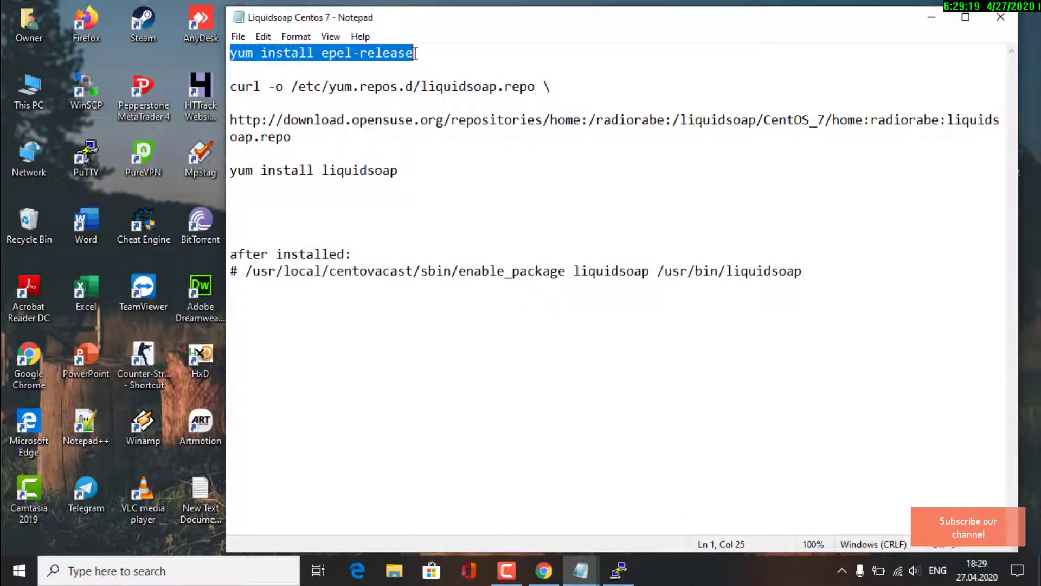
{"action": "right_click", "coordinate": [396, 52]}
{"action": "left_click", "coordinate": [433, 101]}
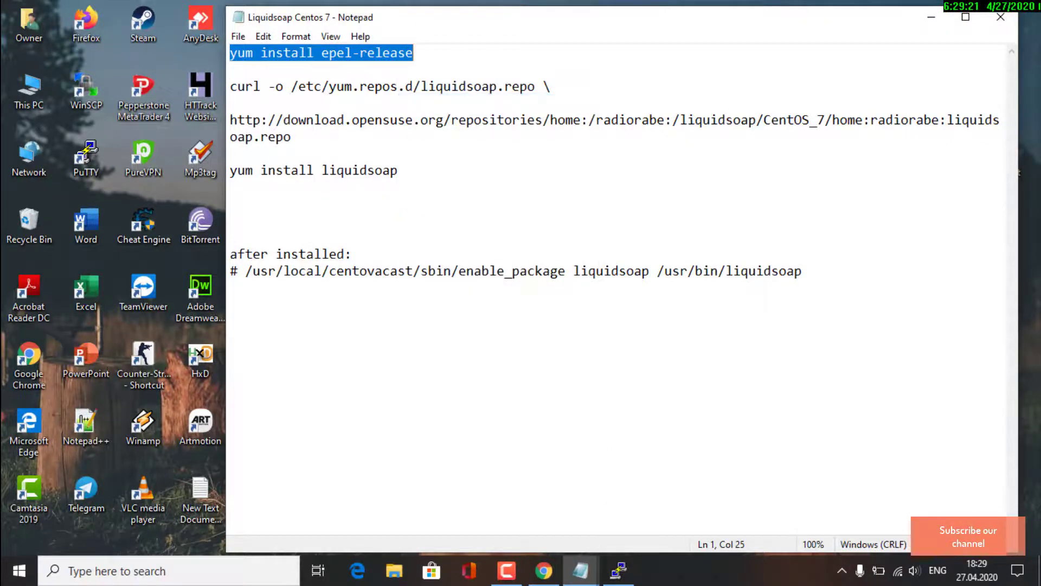
{"action": "left_click", "coordinate": [618, 570]}
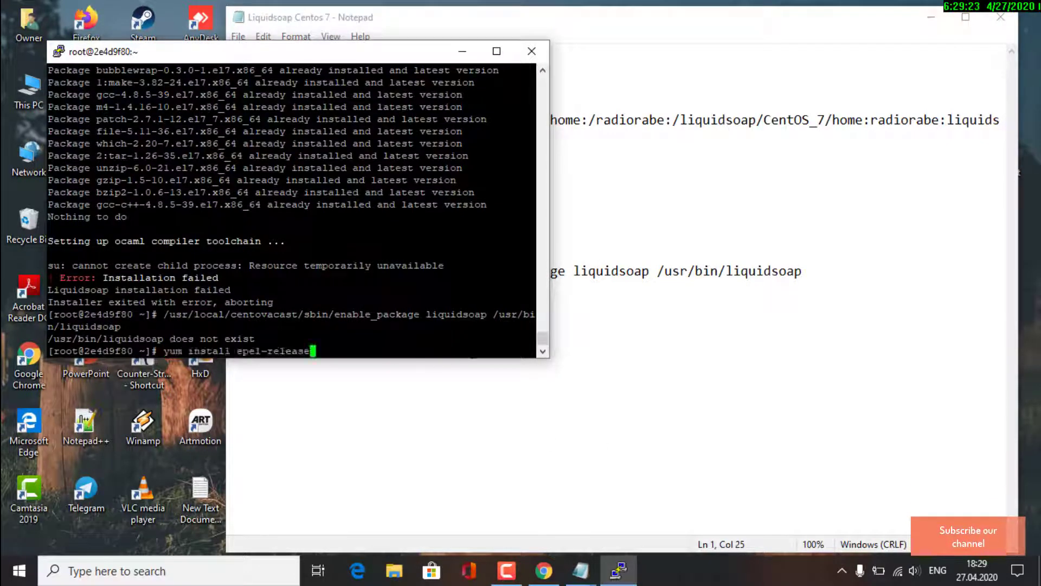
{"action": "key", "text": "Return"}
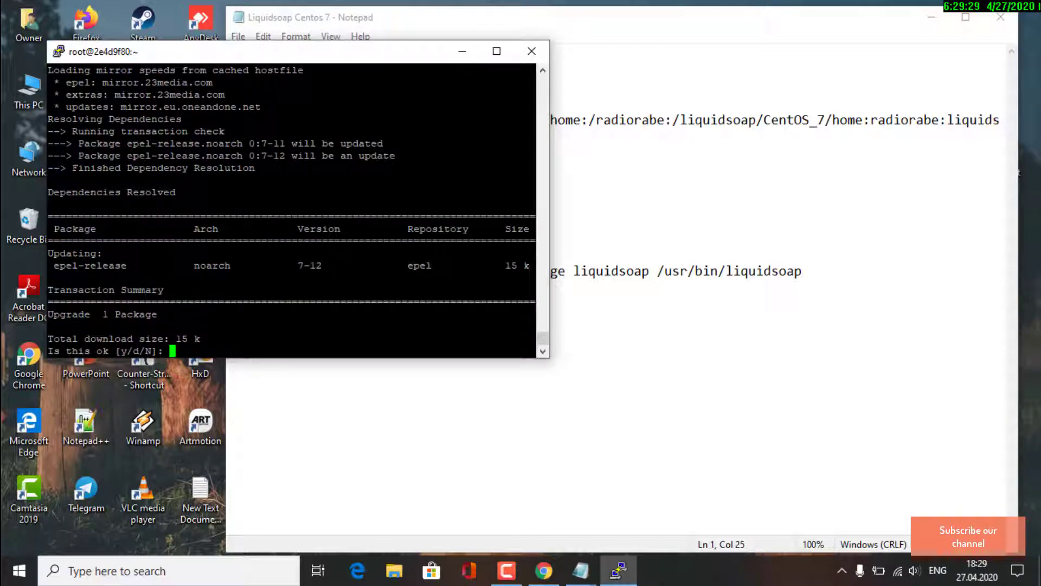
{"action": "type", "text": "y"}
{"action": "key", "text": "Return"}
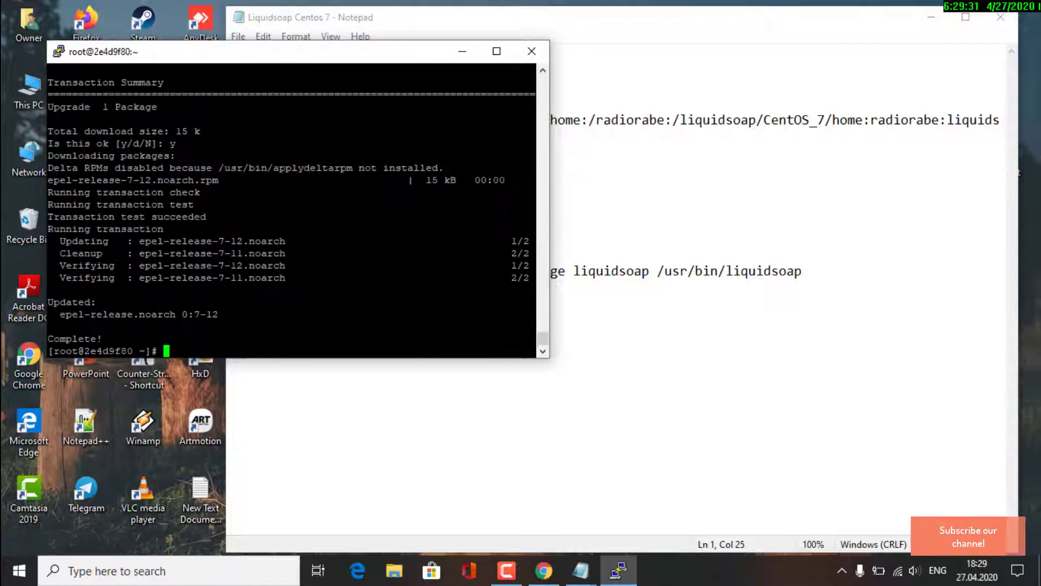
Download the liquidsoap.repo file by running the two-line curl command from the notes
{"action": "left_click", "coordinate": [516, 18]}
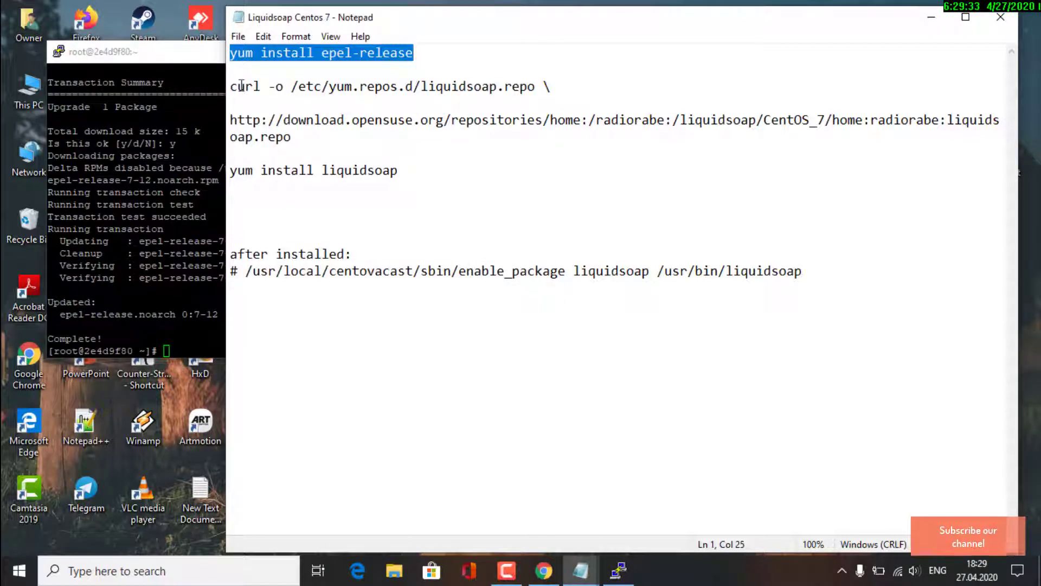
{"action": "left_click_drag", "start_coordinate": [230, 86], "coordinate": [548, 132]}
{"action": "right_click", "coordinate": [488, 124]}
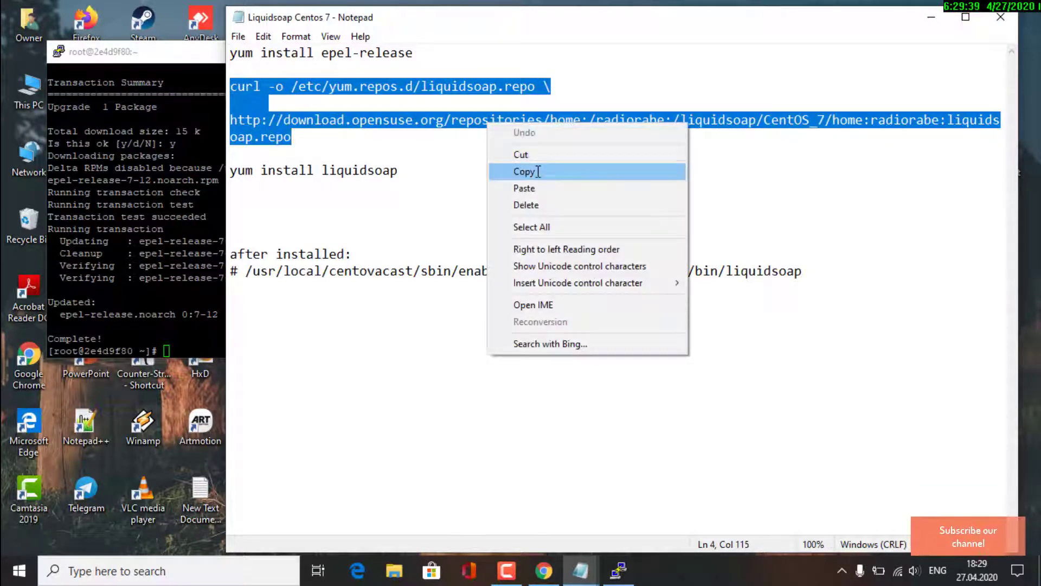
{"action": "left_click", "coordinate": [538, 171]}
{"action": "left_click", "coordinate": [619, 571]}
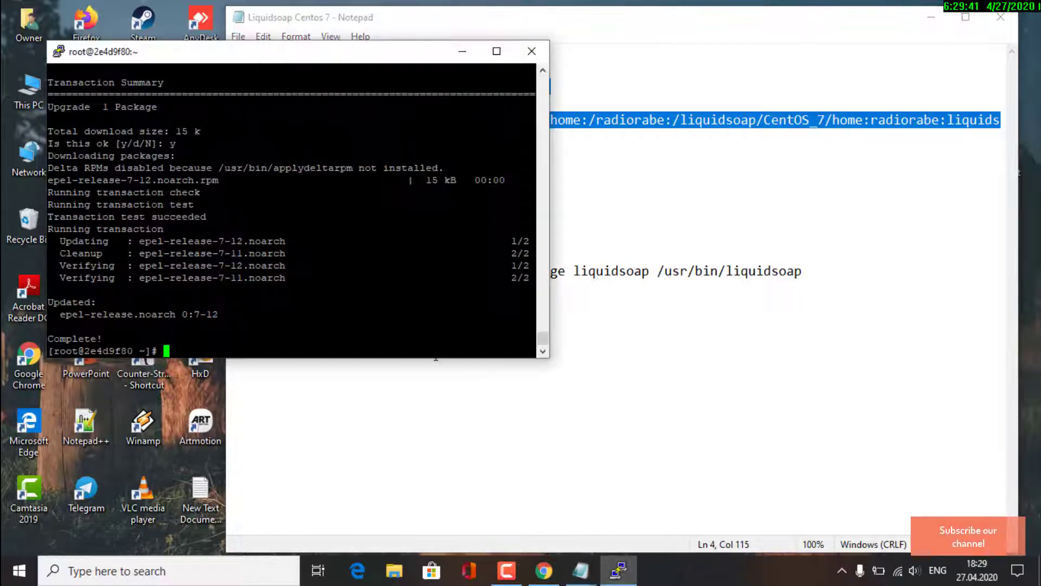
{"action": "right_click", "coordinate": [484, 325]}
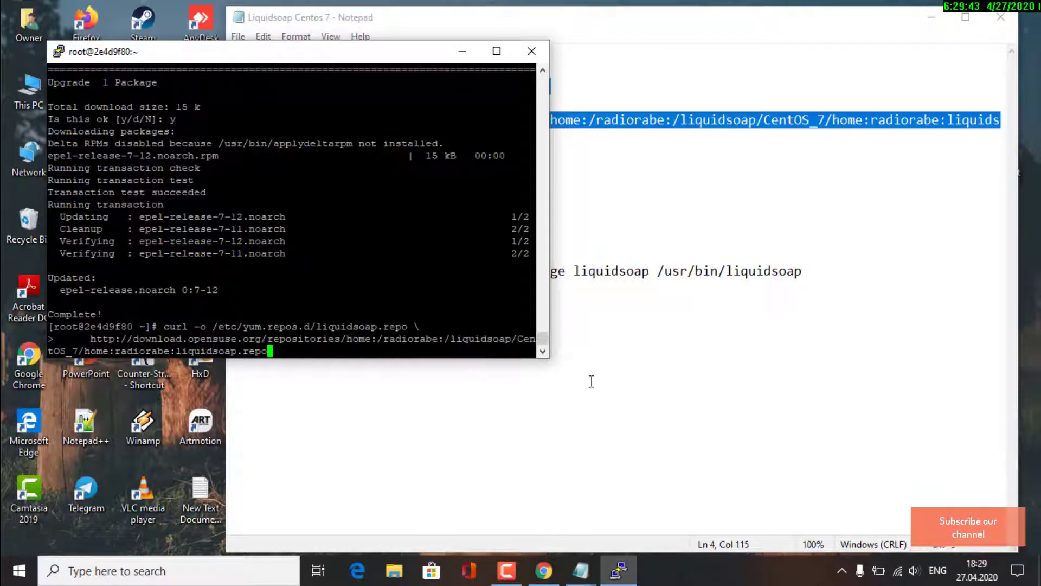
{"action": "key", "text": "Return"}
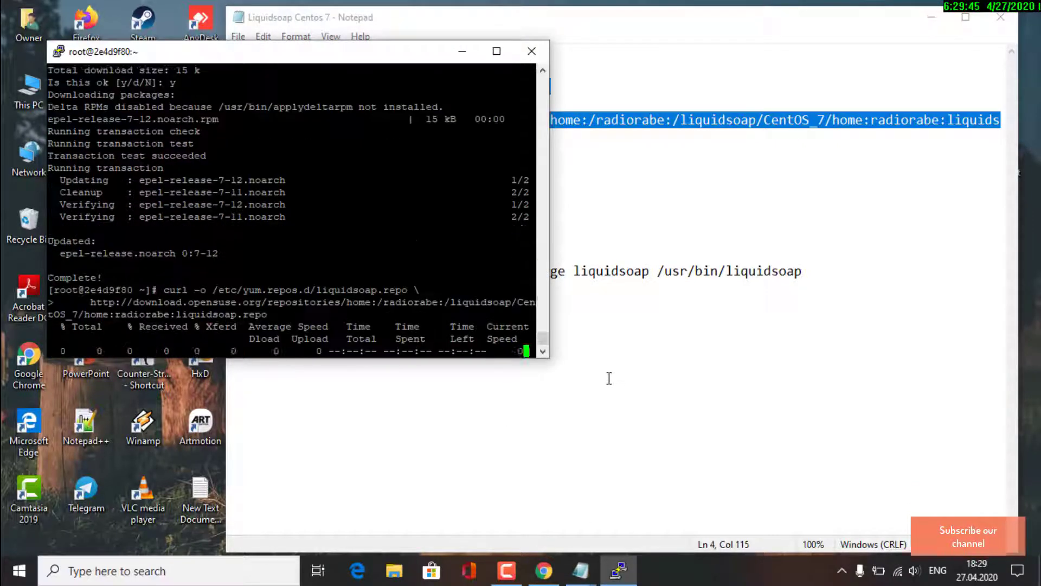
Run yum install liquidsoap, confirming the dependencies and accepting the signing key
{"action": "left_click", "coordinate": [461, 52]}
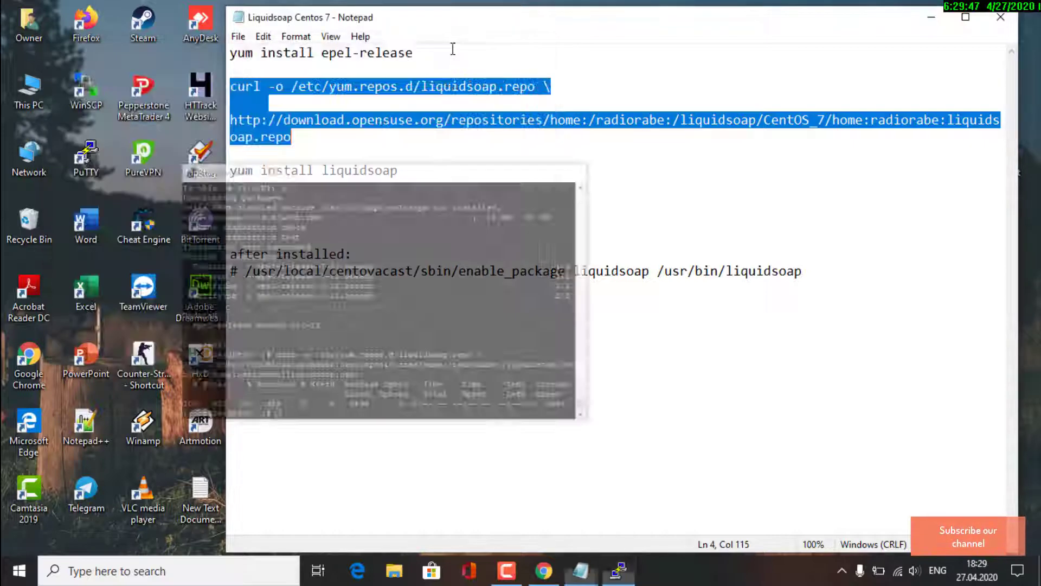
{"action": "left_click_drag", "start_coordinate": [232, 171], "coordinate": [394, 168]}
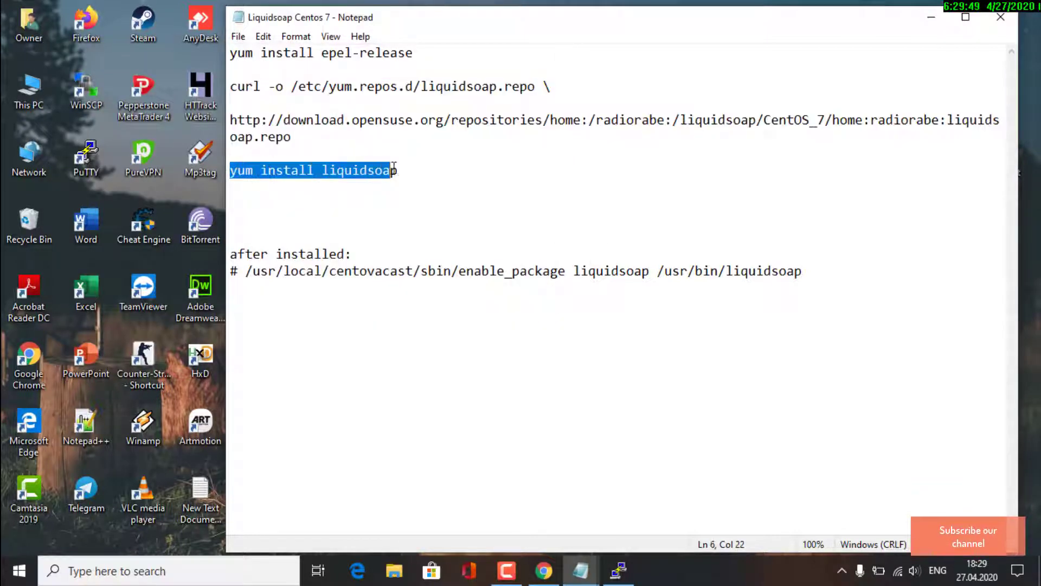
{"action": "right_click", "coordinate": [382, 165]}
{"action": "left_click", "coordinate": [446, 217]}
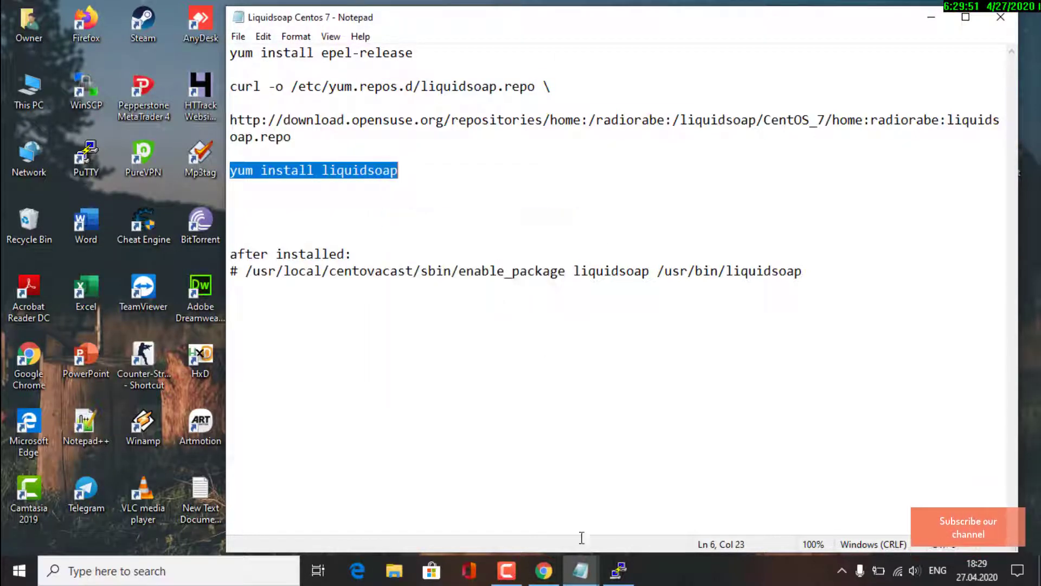
{"action": "left_click", "coordinate": [618, 570]}
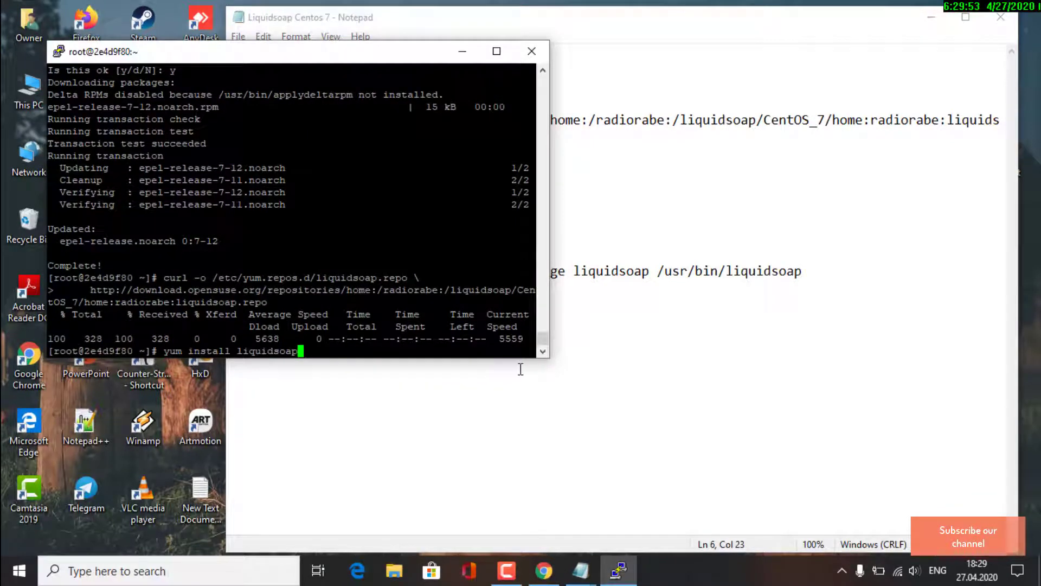
{"action": "key", "text": "Return"}
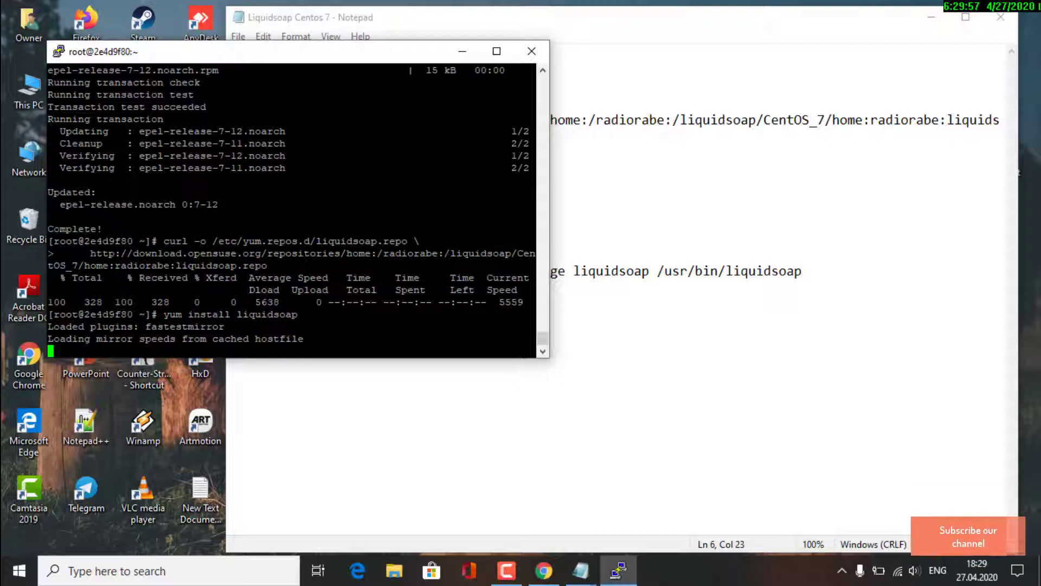
{"action": "type", "text": "y"}
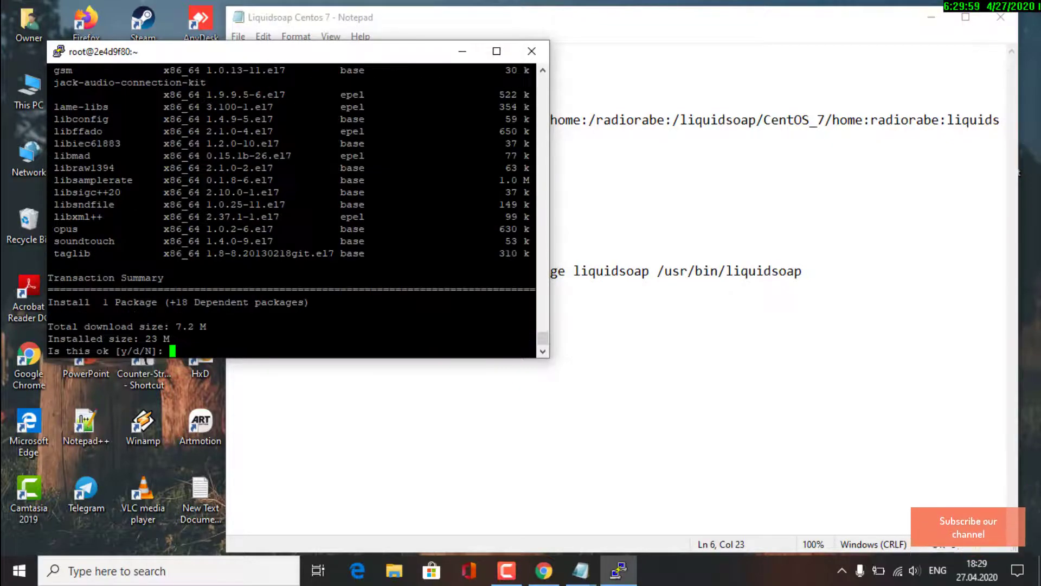
{"action": "key", "text": "Return"}
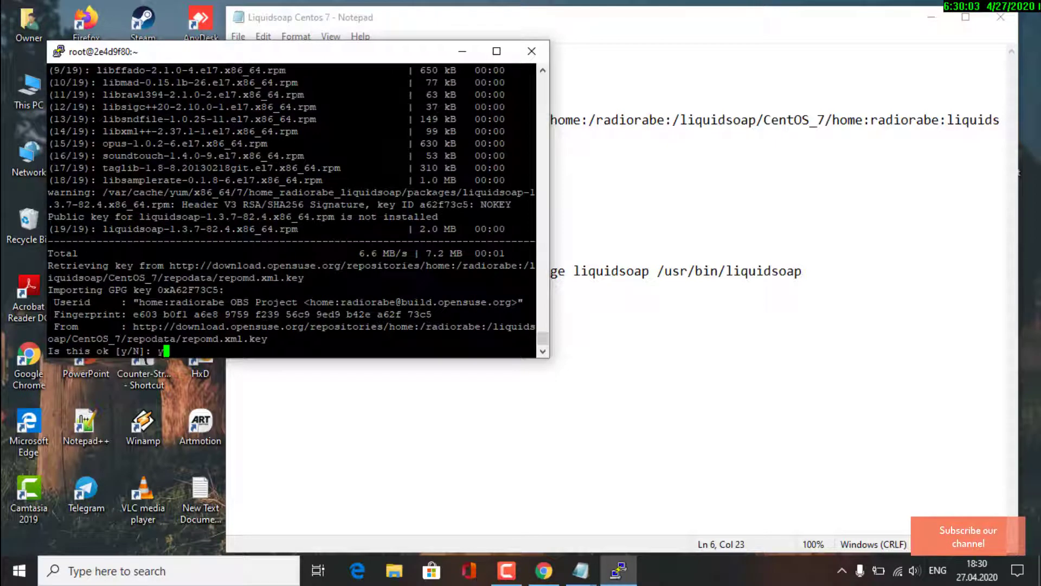
{"action": "key", "text": "Return"}
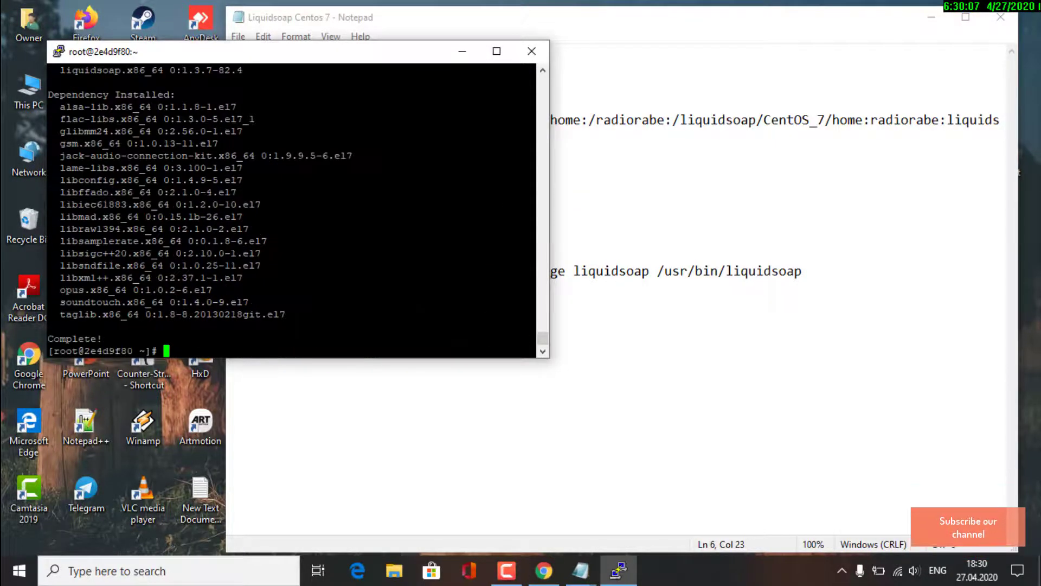
Run enable_package liquidsoap /usr/bin/liquidsoap to register LiquidSoap with Centova Cast
{"action": "left_click", "coordinate": [455, 37]}
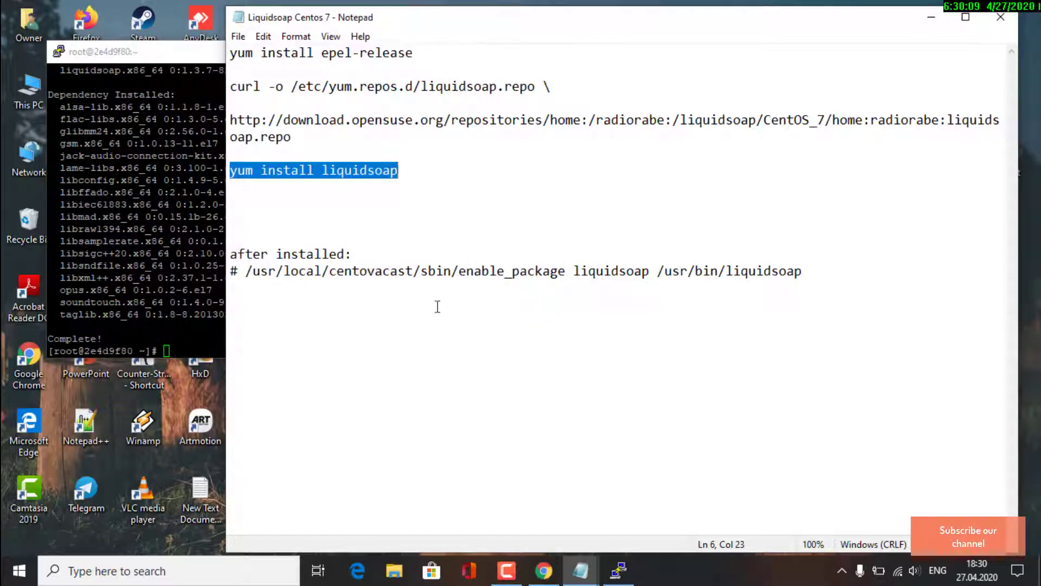
{"action": "left_click_drag", "start_coordinate": [247, 272], "coordinate": [792, 265]}
{"action": "right_click", "coordinate": [791, 266]}
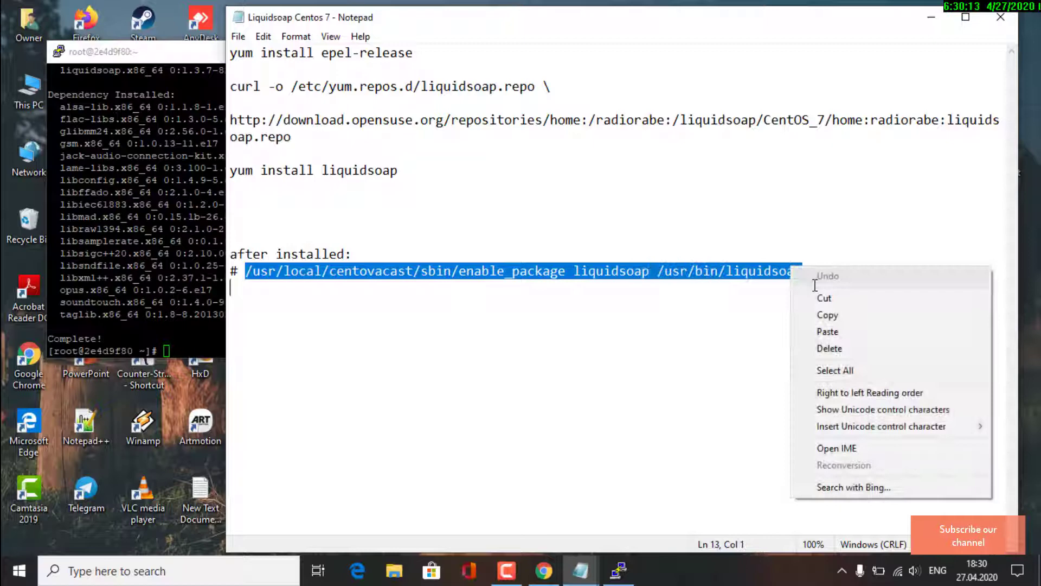
{"action": "left_click", "coordinate": [819, 315]}
{"action": "left_click", "coordinate": [179, 56]}
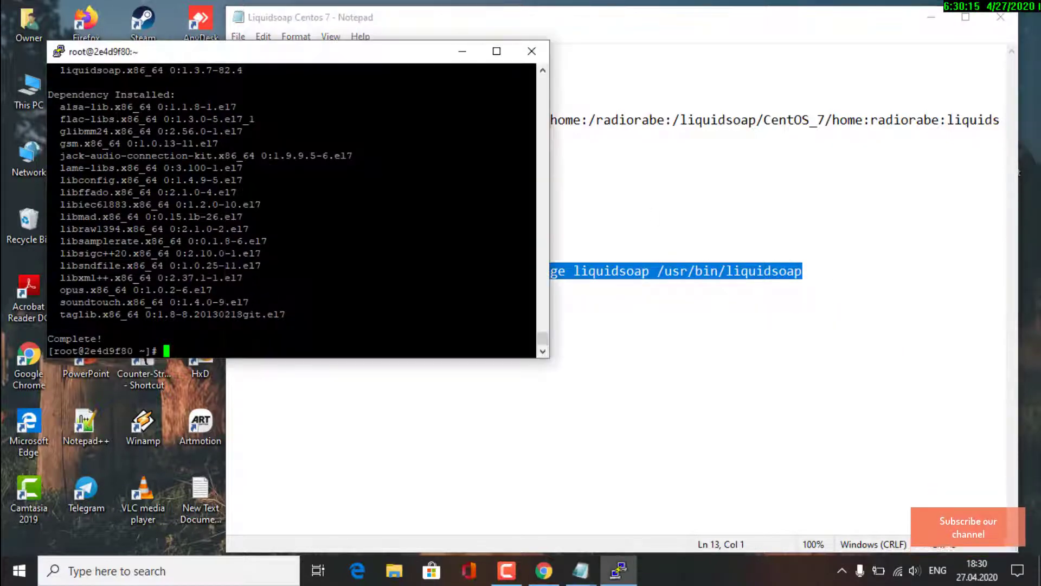
{"action": "key", "text": "shift+Insert"}
{"action": "key", "text": "Return"}
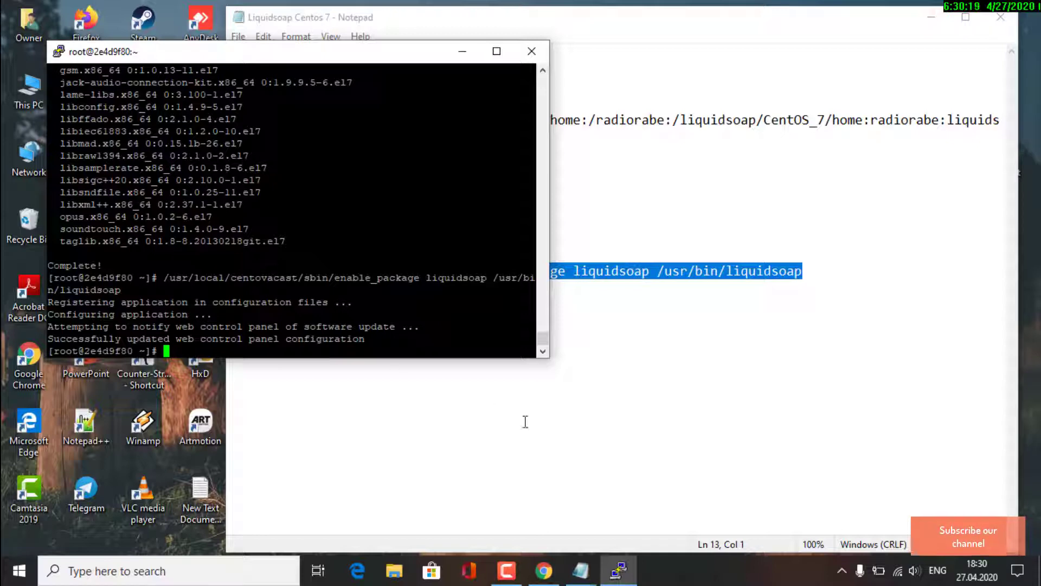
Reload the accounts page and start a new account with ShoutCast DNAS v2.x server and Liquidsoap AutoDJ
{"action": "left_click", "coordinate": [619, 570]}
{"action": "left_click", "coordinate": [544, 571]}
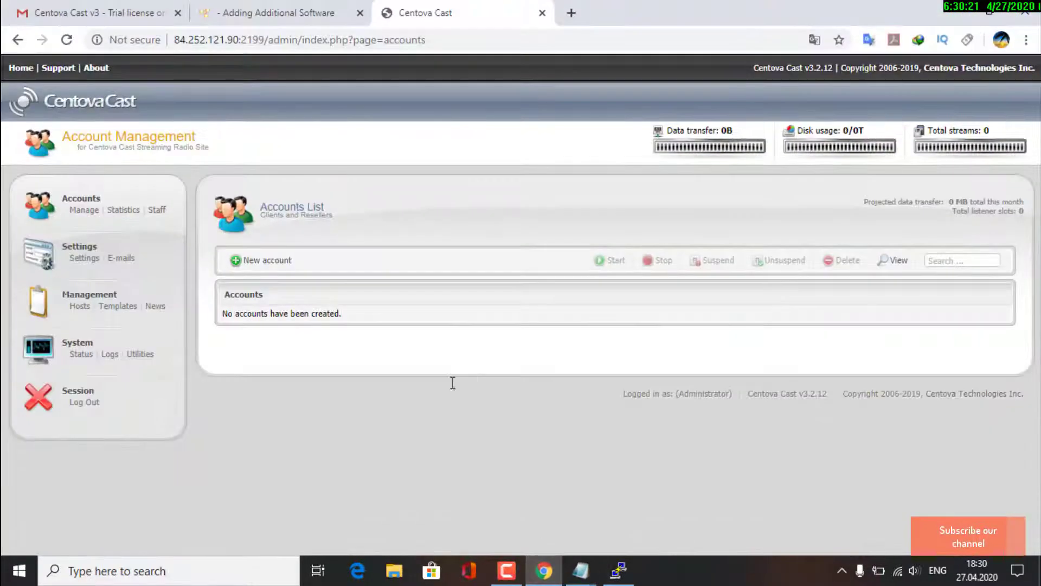
{"action": "right_click", "coordinate": [426, 387]}
{"action": "left_click", "coordinate": [453, 225]}
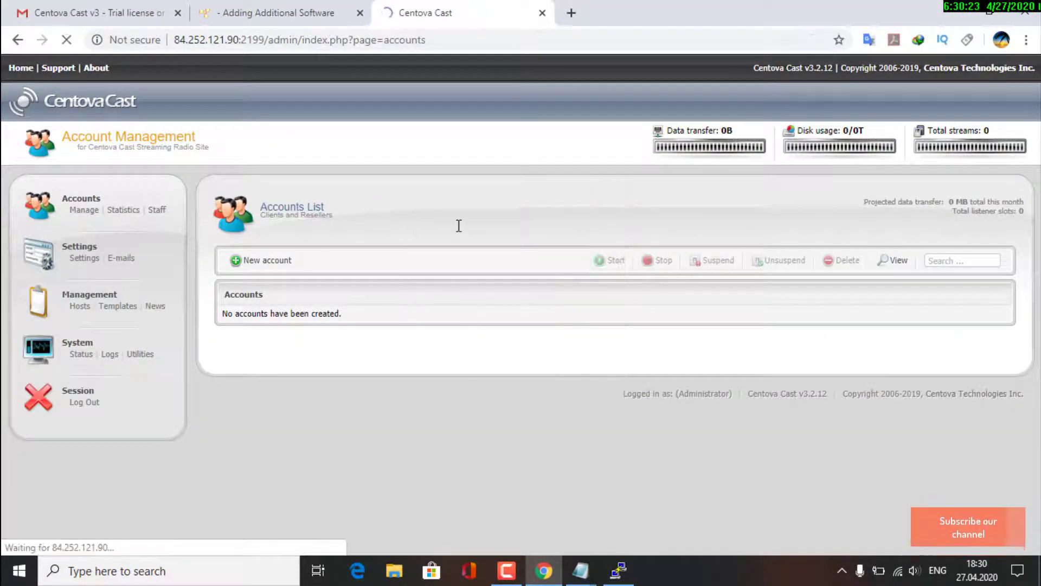
{"action": "left_click", "coordinate": [265, 259]}
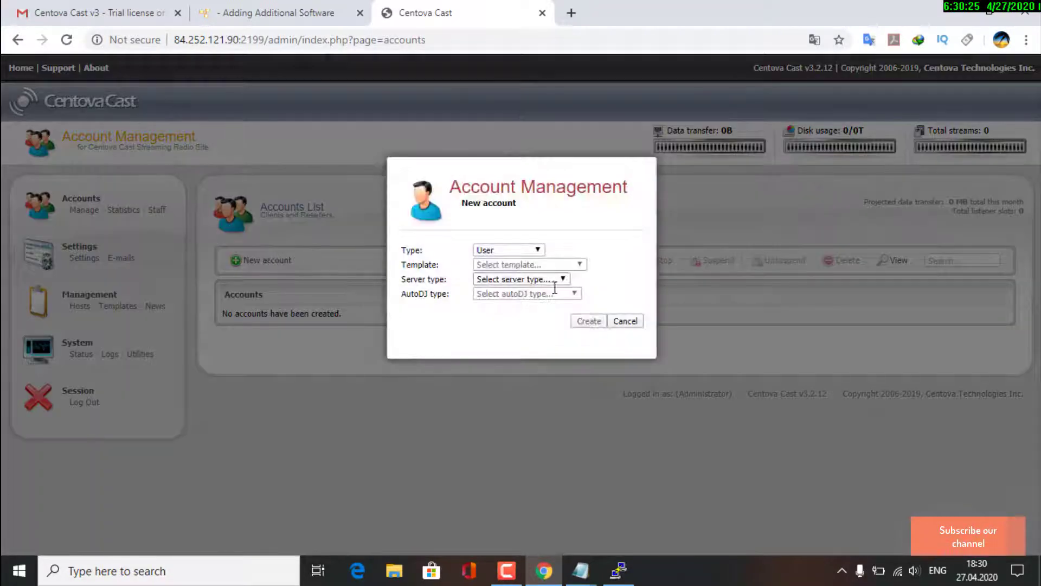
{"action": "left_click", "coordinate": [552, 278]}
{"action": "left_click", "coordinate": [537, 323]}
{"action": "left_click", "coordinate": [548, 294]}
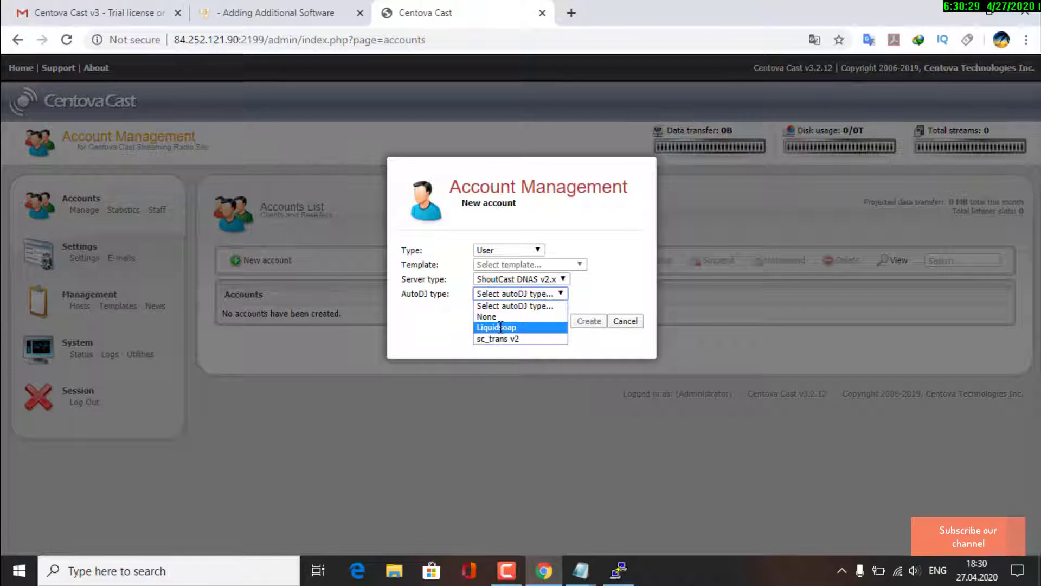
{"action": "left_click", "coordinate": [558, 202]}
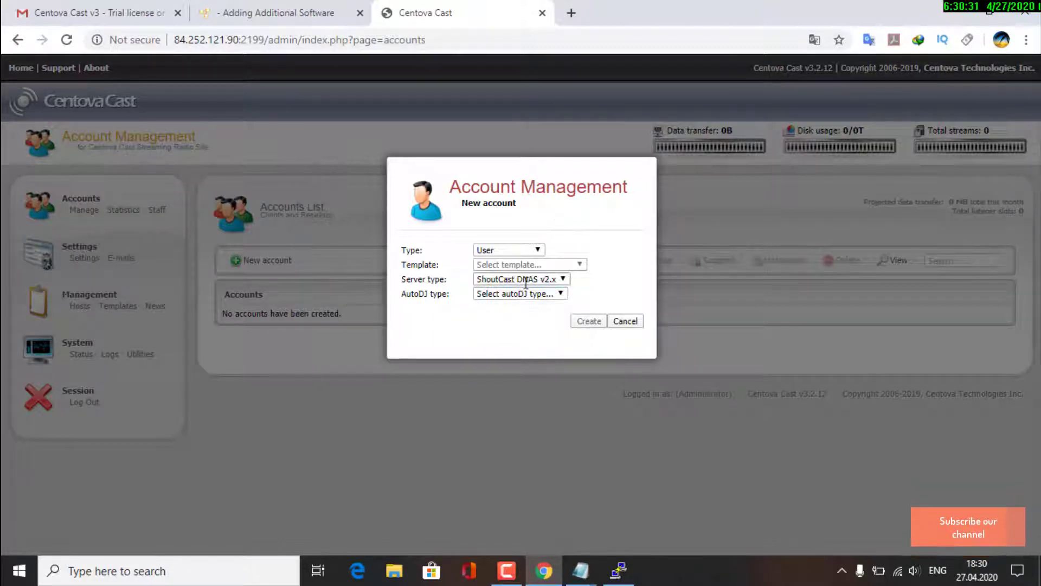
{"action": "left_click", "coordinate": [530, 296]}
{"action": "left_click", "coordinate": [530, 325]}
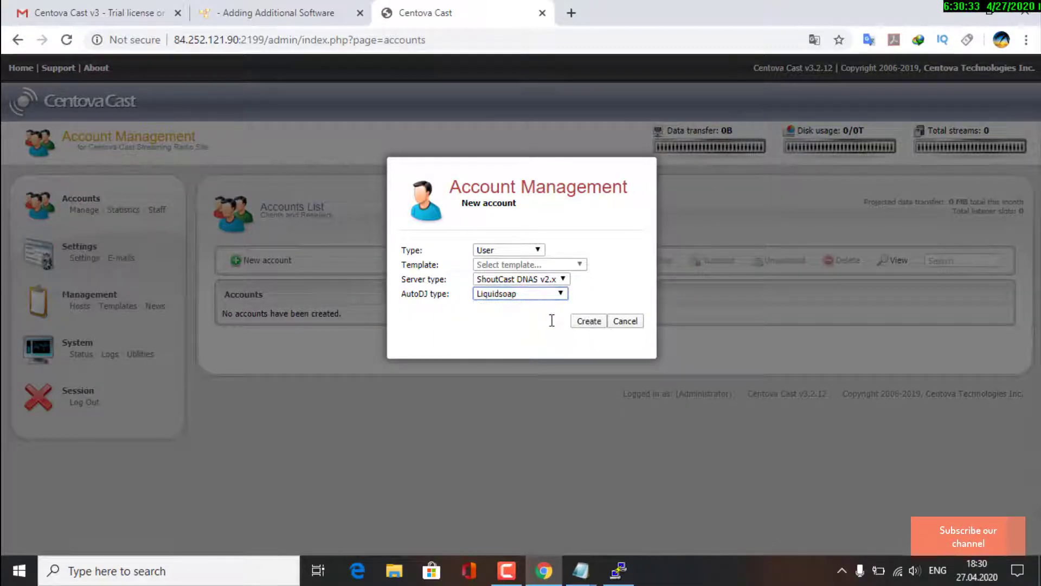
{"action": "left_click", "coordinate": [586, 320]}
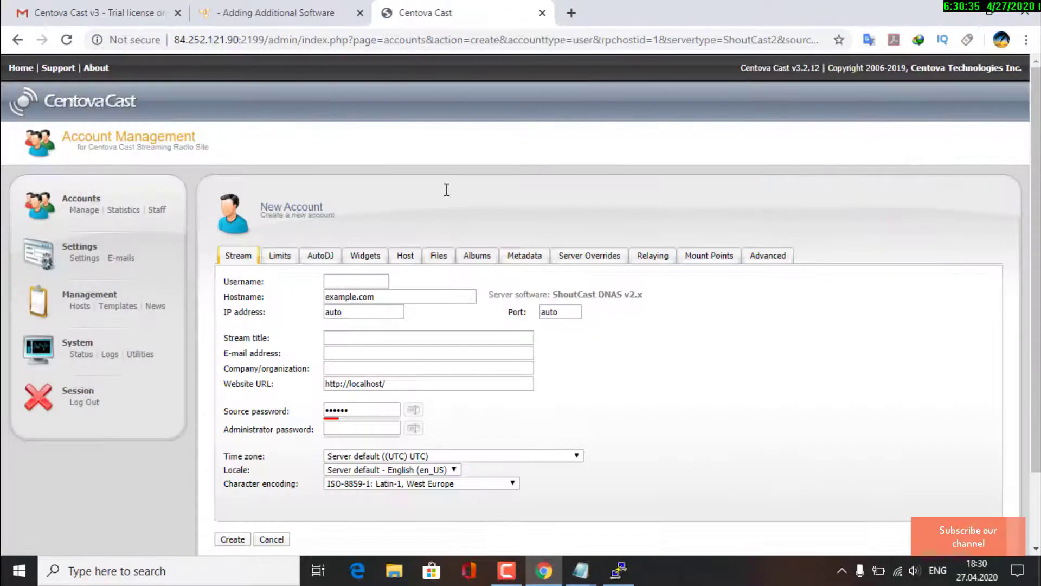
Enter username testshoutcast, port 8010, stream title test radio, the contact e-mail, and source and admin passwords
{"action": "left_click", "coordinate": [362, 278]}
{"action": "type", "text": "testshoutcast"}
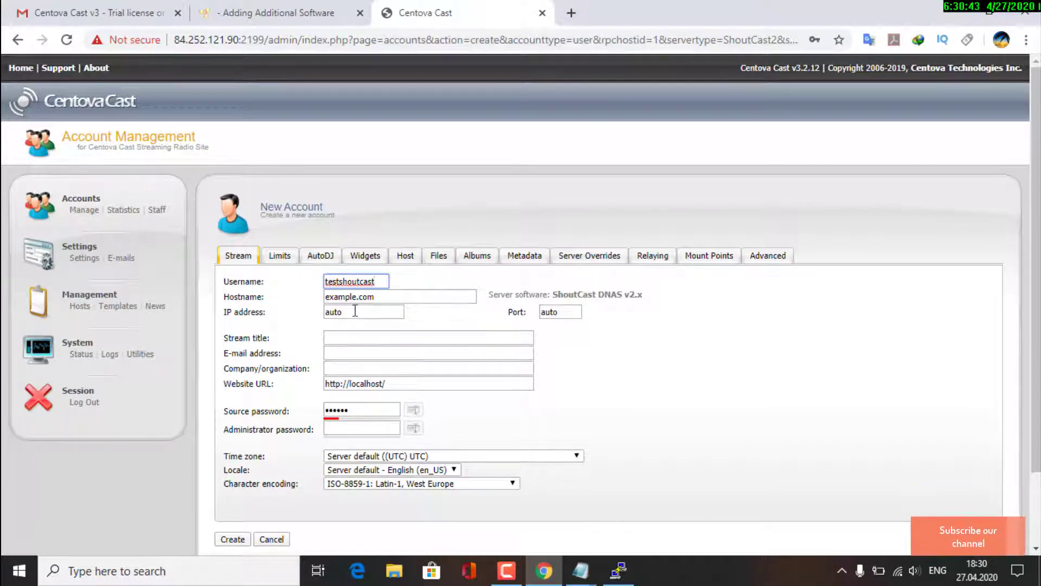
{"action": "left_click", "coordinate": [571, 312]}
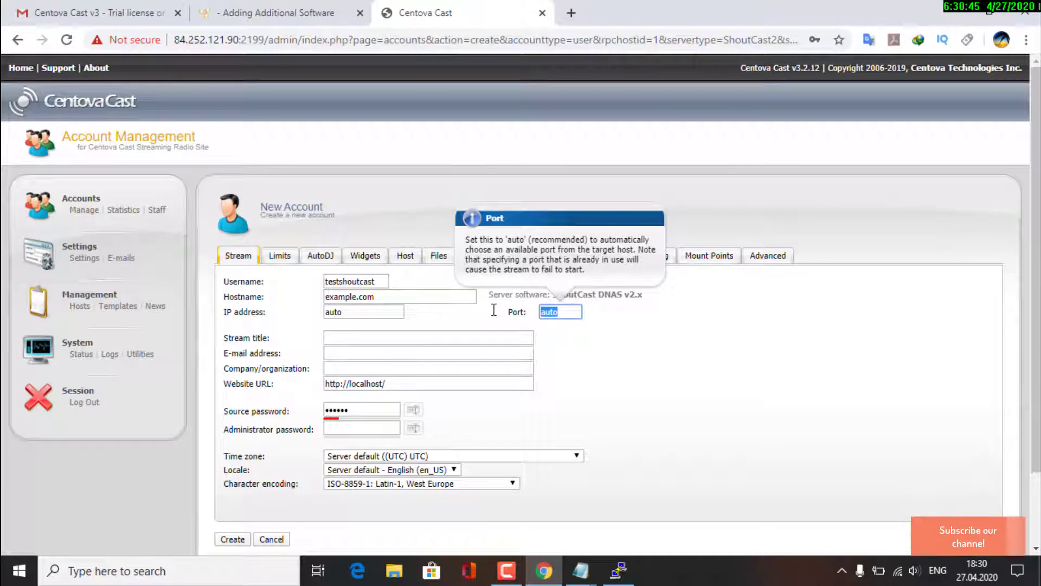
{"action": "type", "text": "8010"}
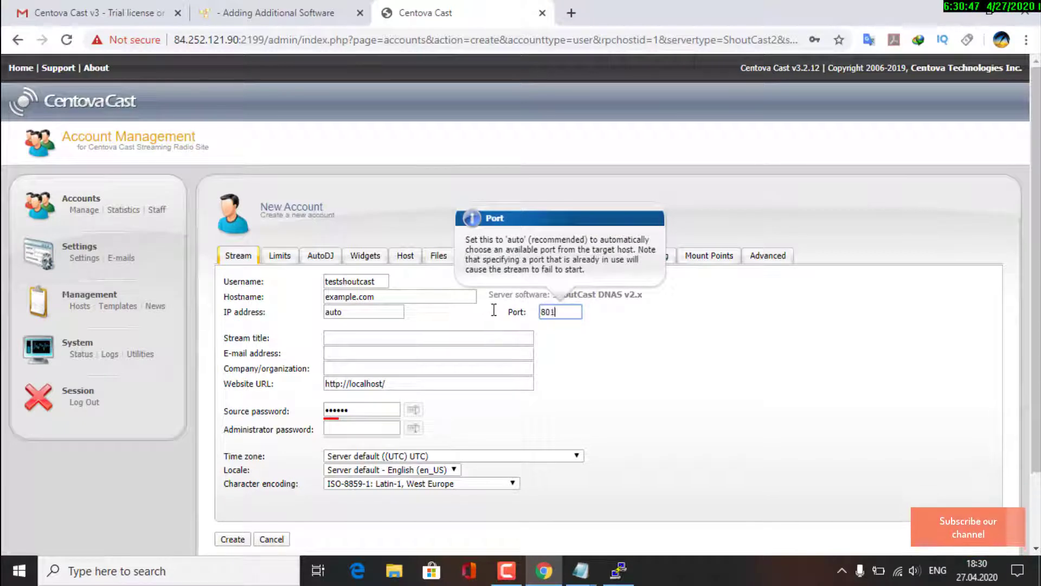
{"action": "left_click", "coordinate": [378, 333]}
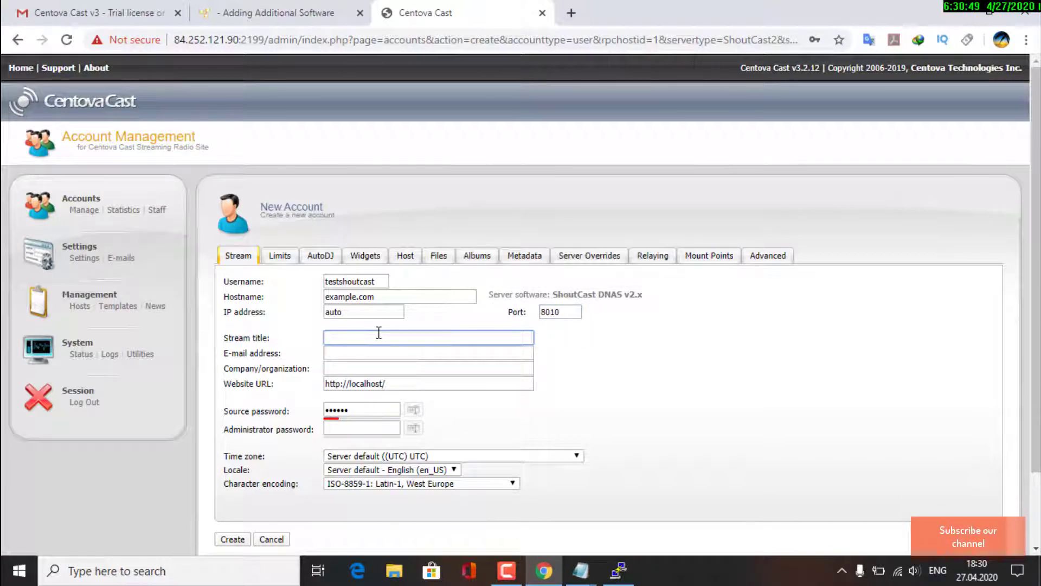
{"action": "type", "text": "test radio"}
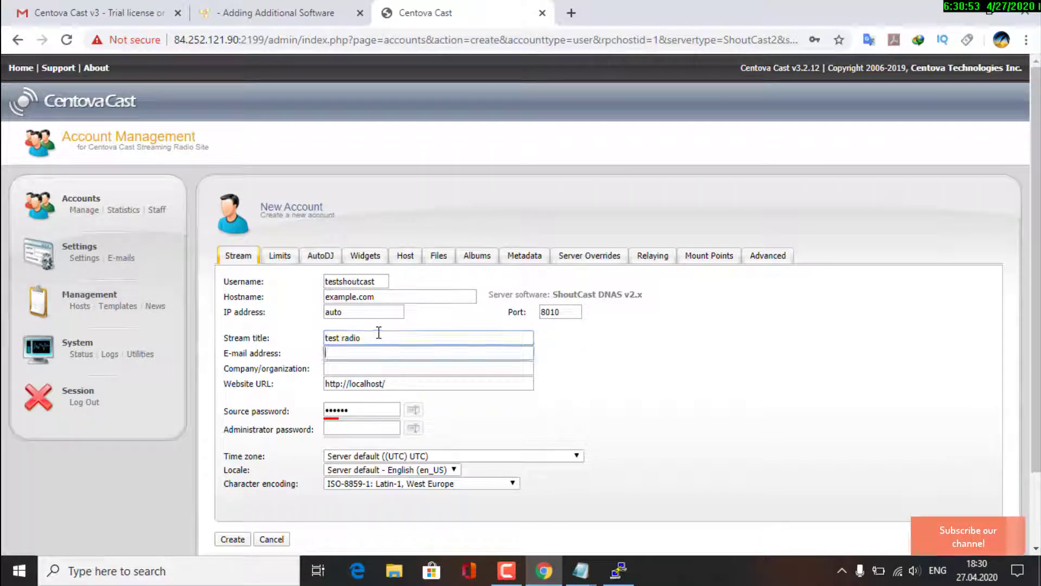
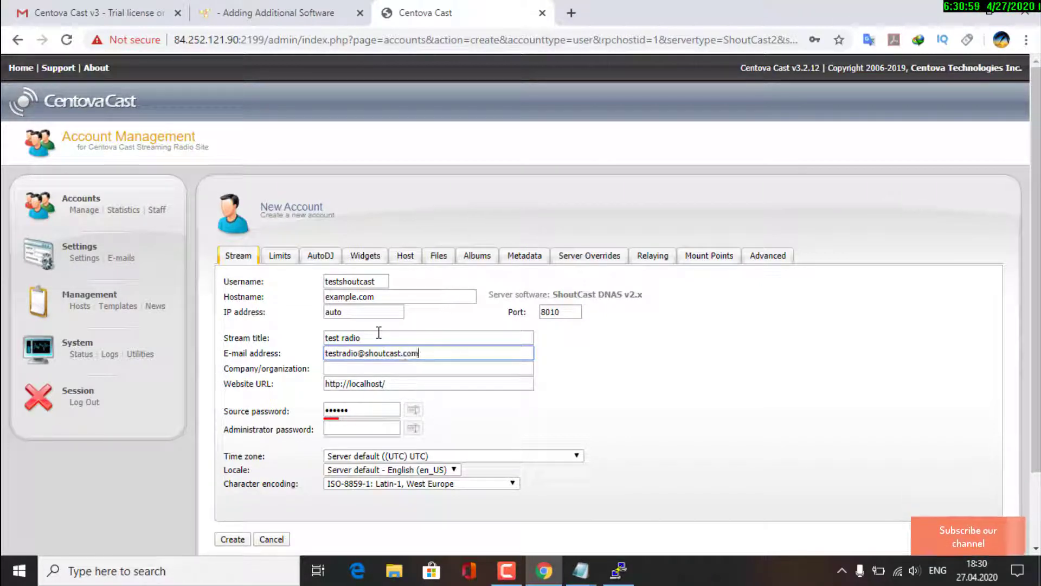
{"action": "left_click", "coordinate": [358, 410]}
{"action": "type", "text": "te"}
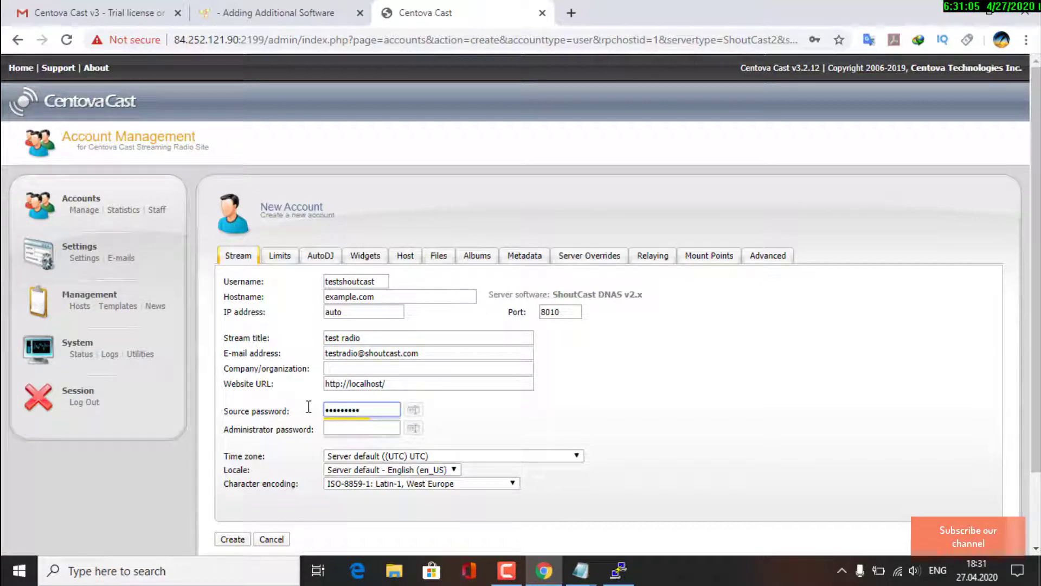
{"action": "type", "text": "123"}
{"action": "key", "text": "Tab"}
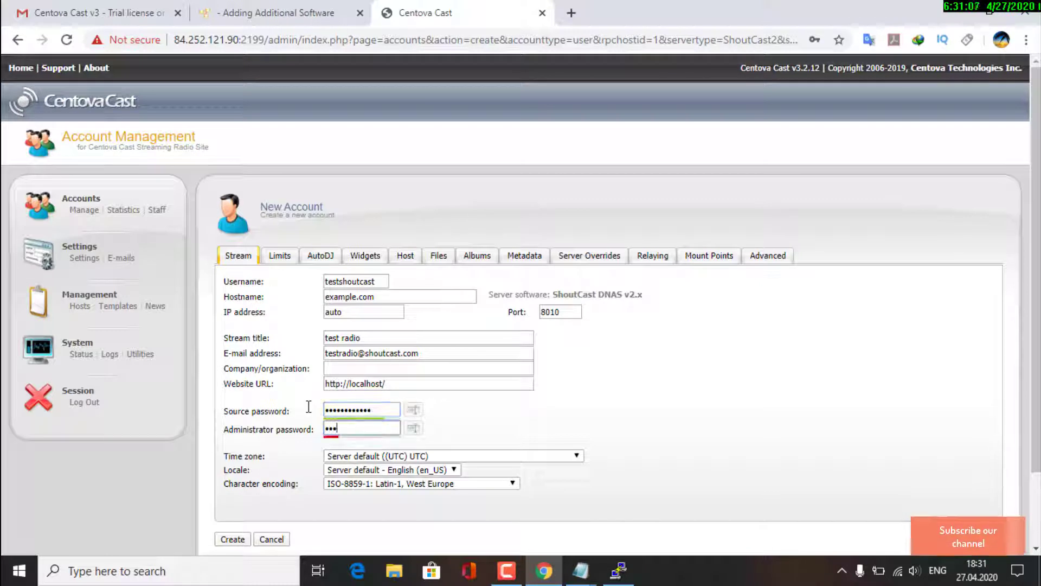
{"action": "type", "text": "testradio12"}
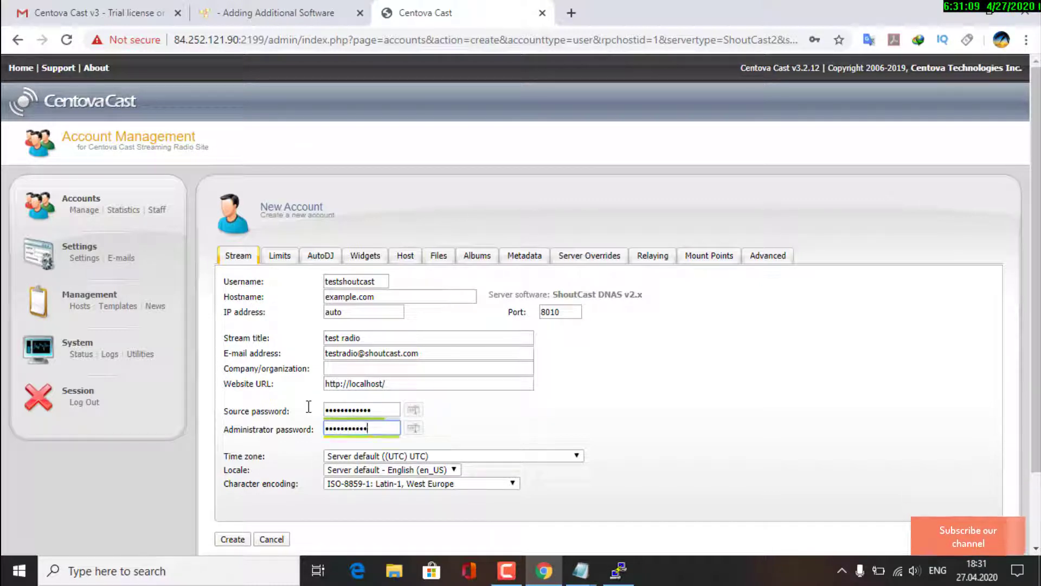
{"action": "type", "text": "3"}
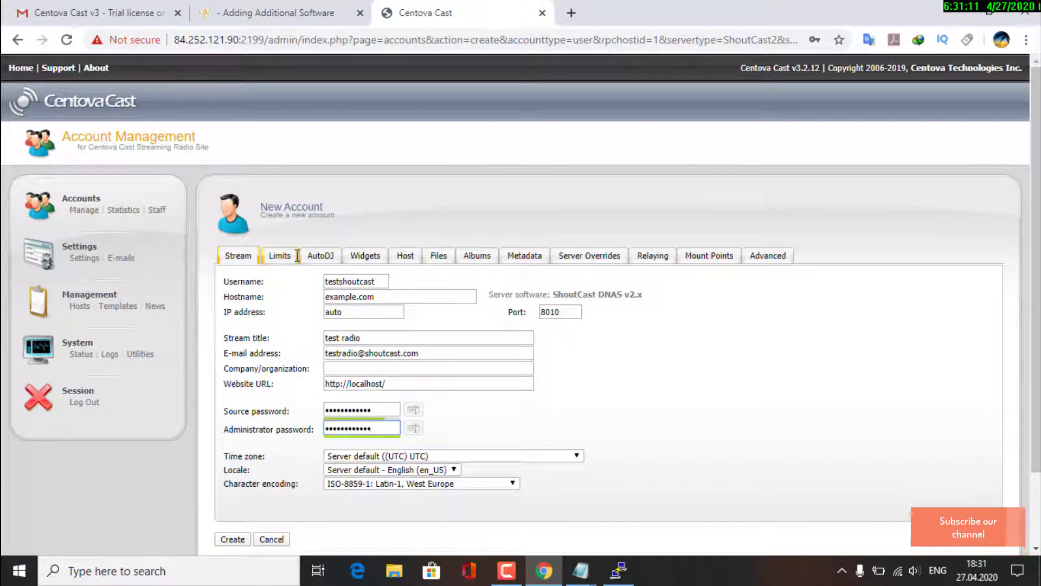
Set unlimited monthly transfer, keep AutoDJ 'Permitted, but disabled', then create testshoutcast and return to the list
{"action": "left_click", "coordinate": [279, 253]}
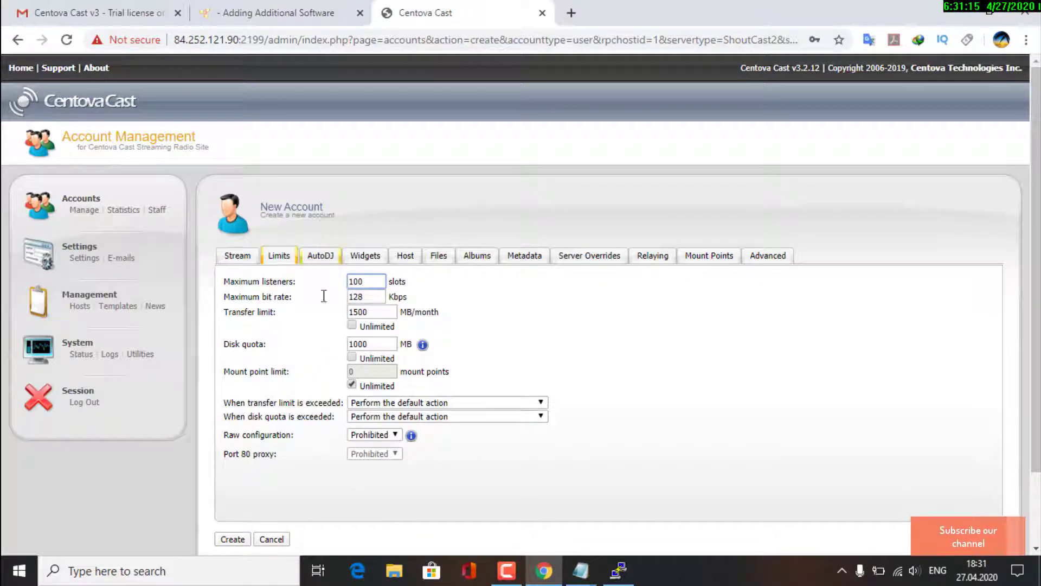
{"action": "left_click", "coordinate": [353, 326]}
{"action": "left_click_drag", "start_coordinate": [333, 271], "coordinate": [327, 254]}
{"action": "left_click", "coordinate": [326, 254]}
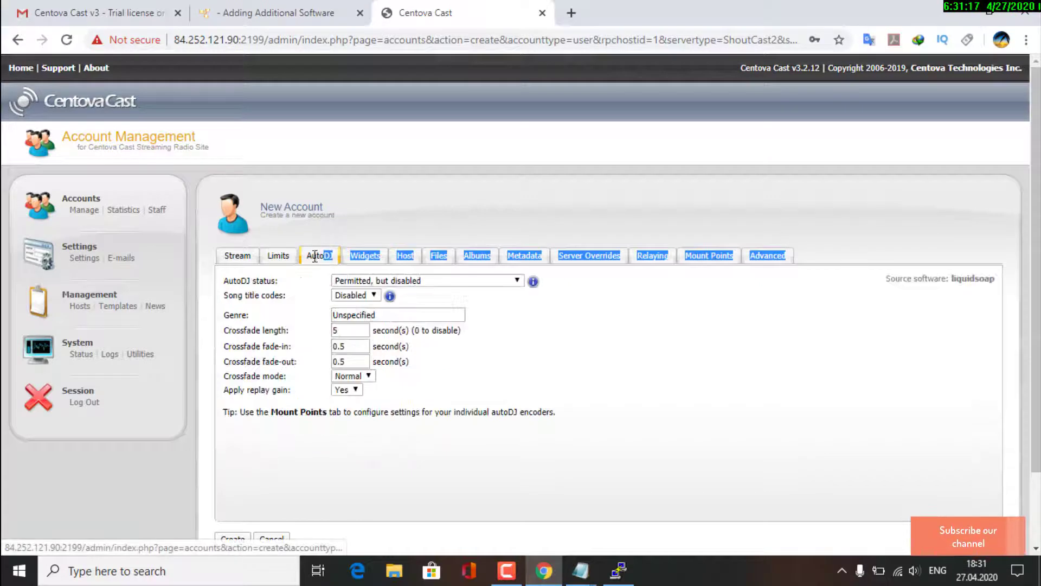
{"action": "left_click", "coordinate": [322, 226]}
{"action": "left_click", "coordinate": [361, 283]}
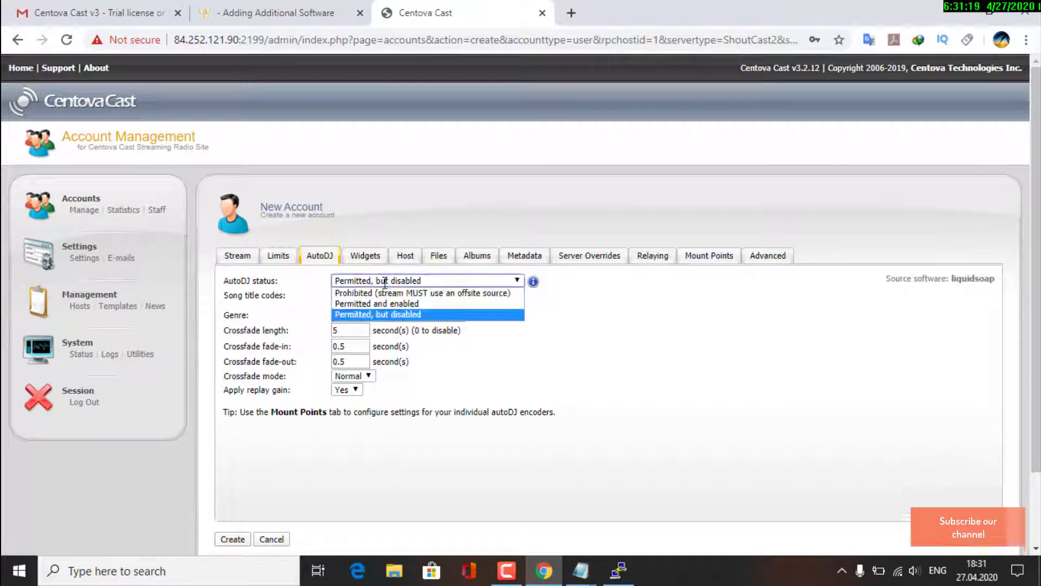
{"action": "left_click", "coordinate": [429, 315]}
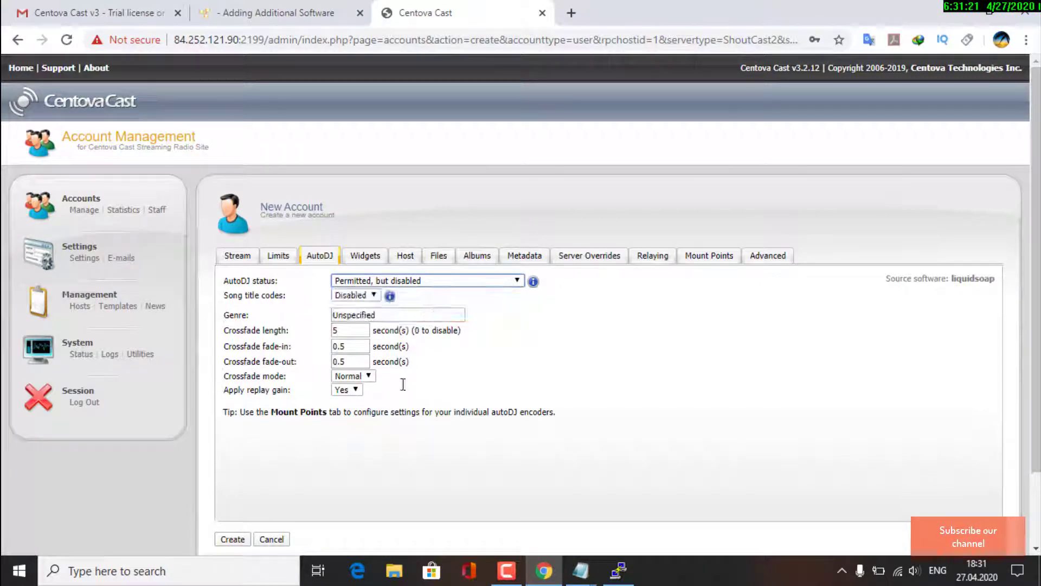
{"action": "left_click", "coordinate": [246, 259]}
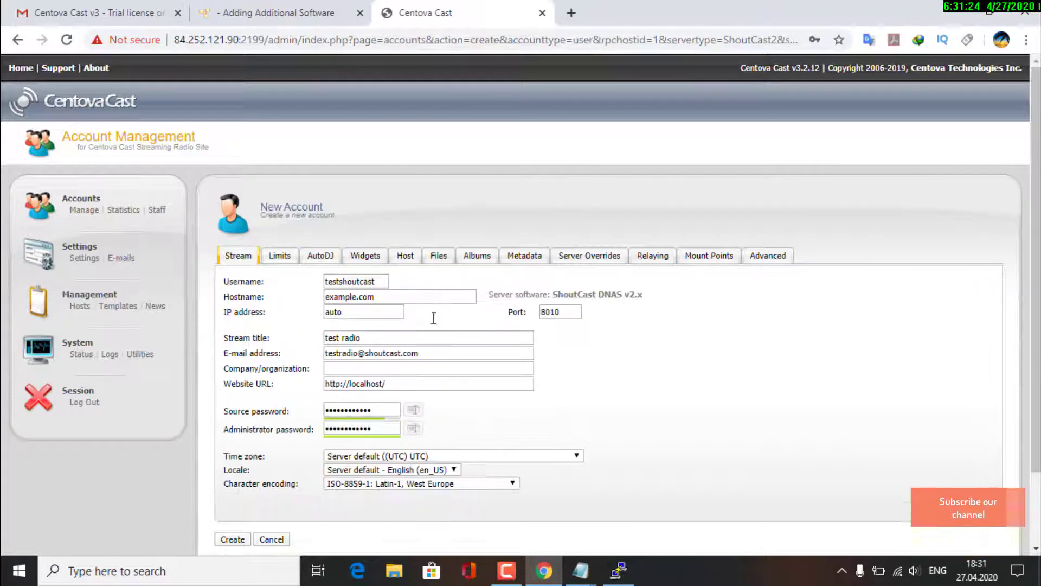
{"action": "left_click", "coordinate": [227, 538]}
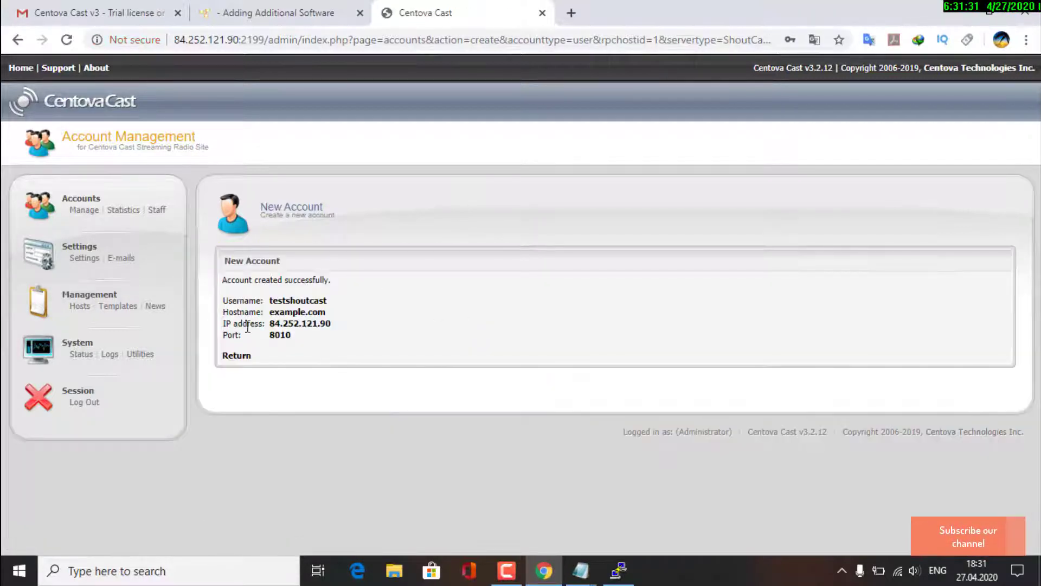
{"action": "left_click", "coordinate": [234, 355]}
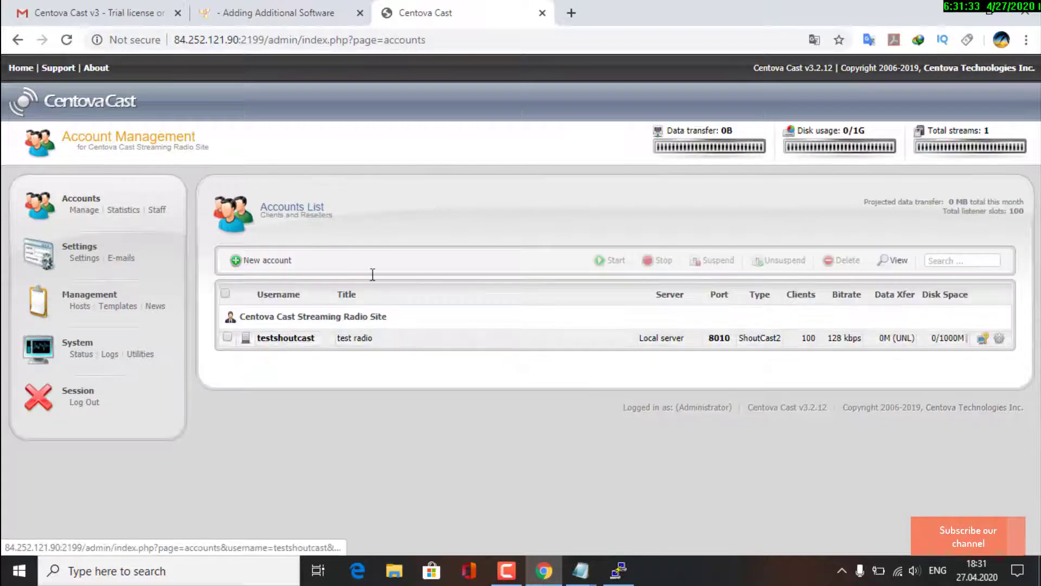
Start a new User account with IceCast v2 server type and ices-cc AutoDJ
{"action": "left_click", "coordinate": [277, 260]}
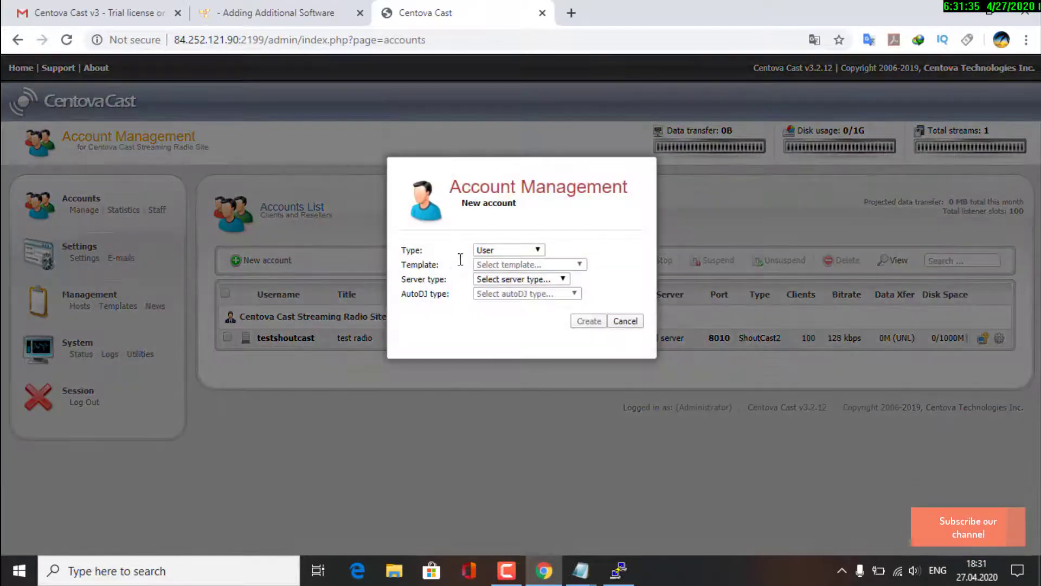
{"action": "left_click", "coordinate": [508, 250]}
{"action": "left_click", "coordinate": [494, 259]}
{"action": "left_click", "coordinate": [541, 278]}
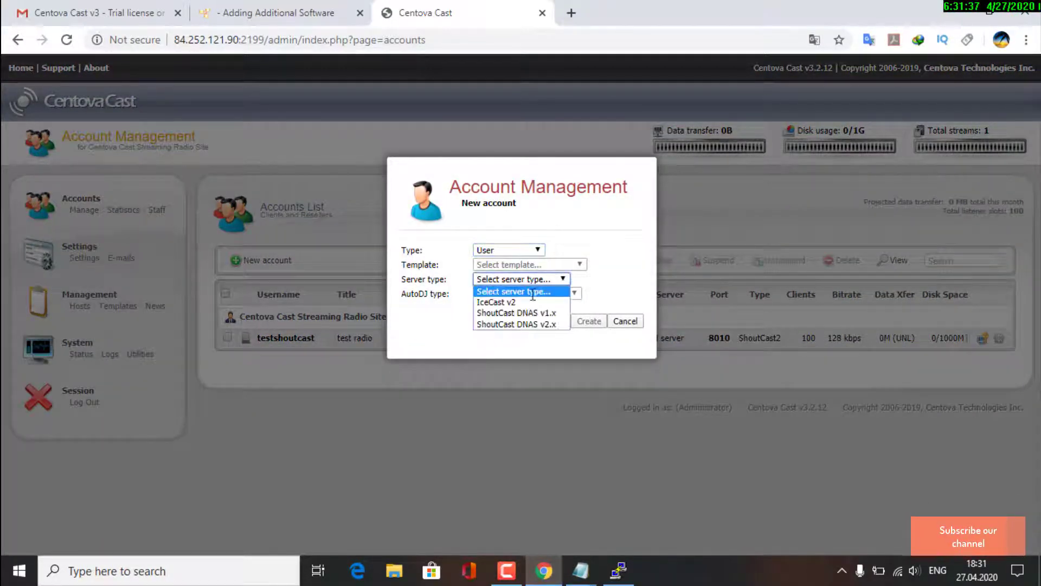
{"action": "left_click", "coordinate": [525, 303]}
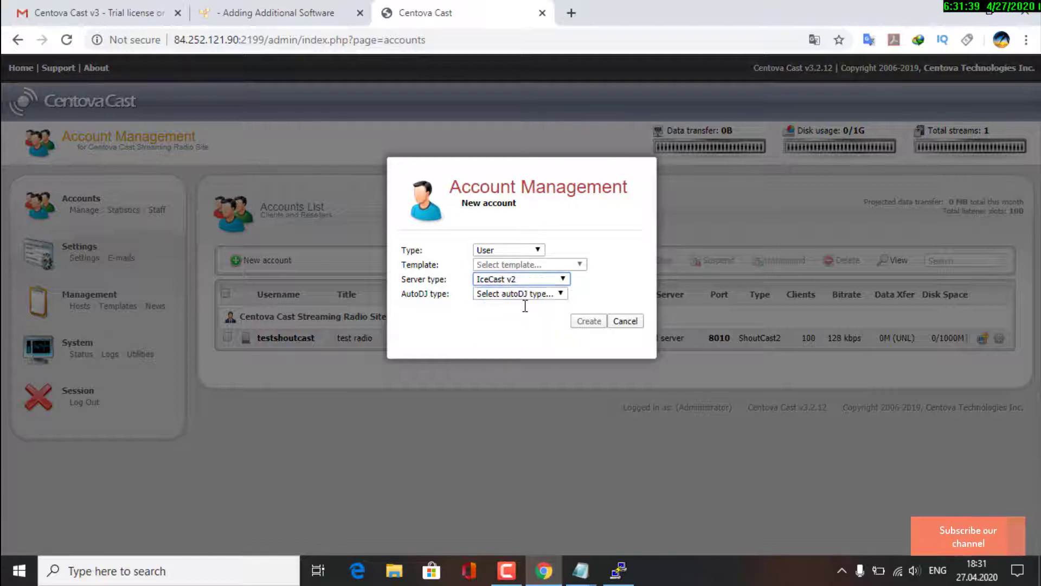
{"action": "left_click", "coordinate": [524, 295]}
{"action": "left_click", "coordinate": [526, 326]}
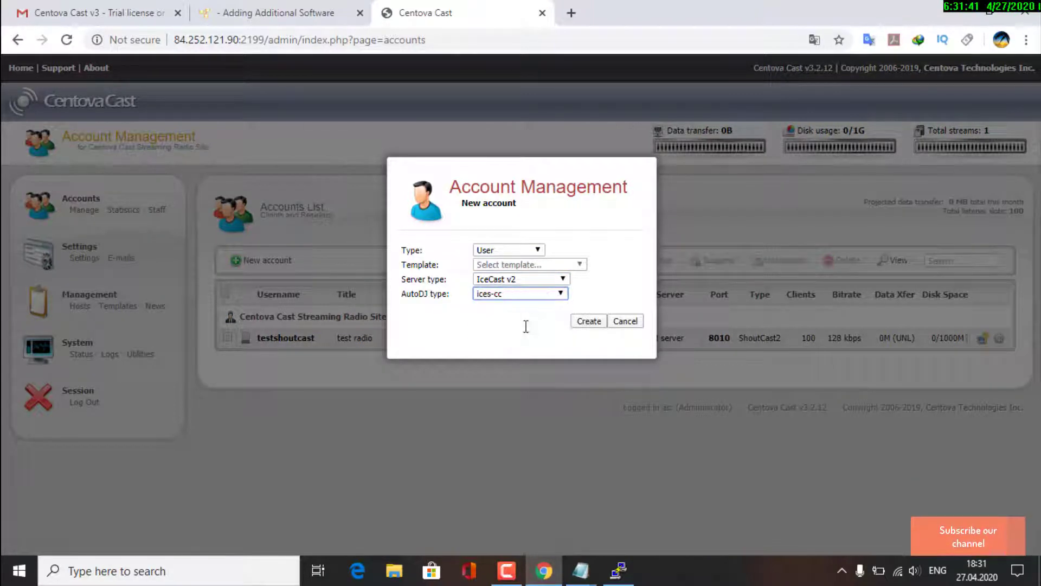
{"action": "left_click", "coordinate": [588, 321]}
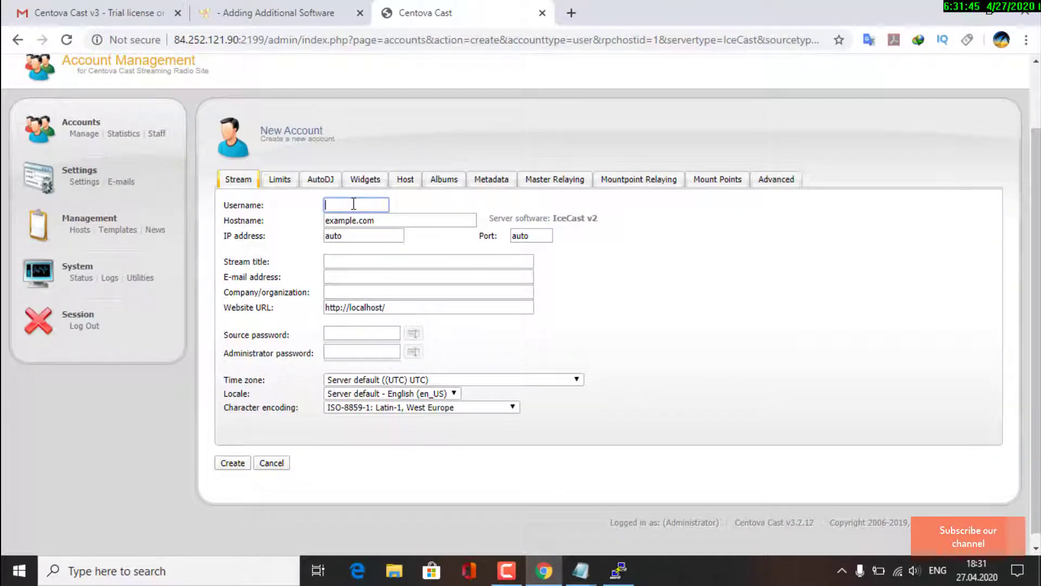
Enter username testicecast, port 8020, stream title testicecast, the contact e-mail, and source and admin passwords
{"action": "type", "text": "icecastice"}
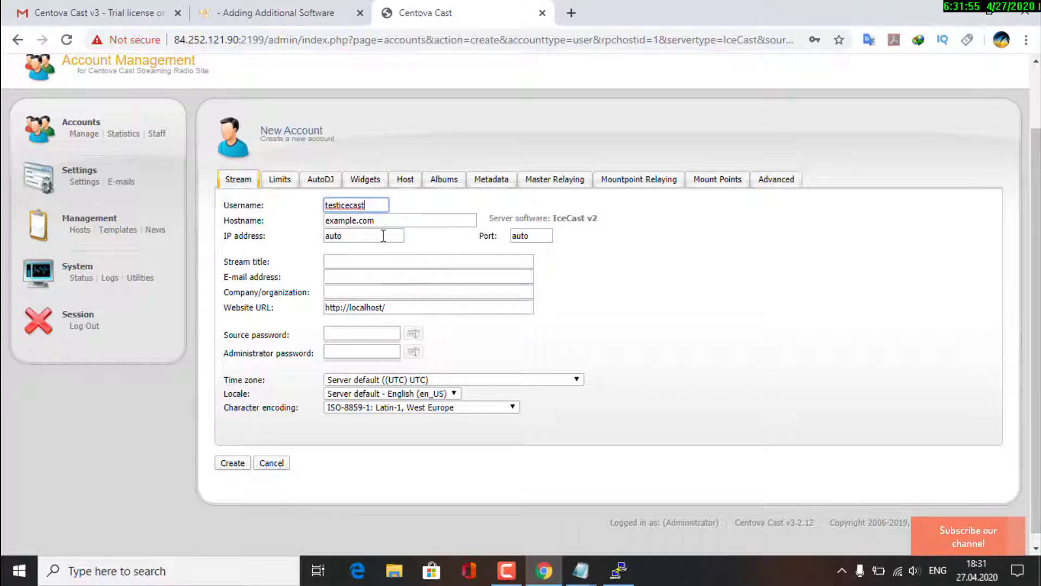
{"action": "left_click", "coordinate": [542, 237]}
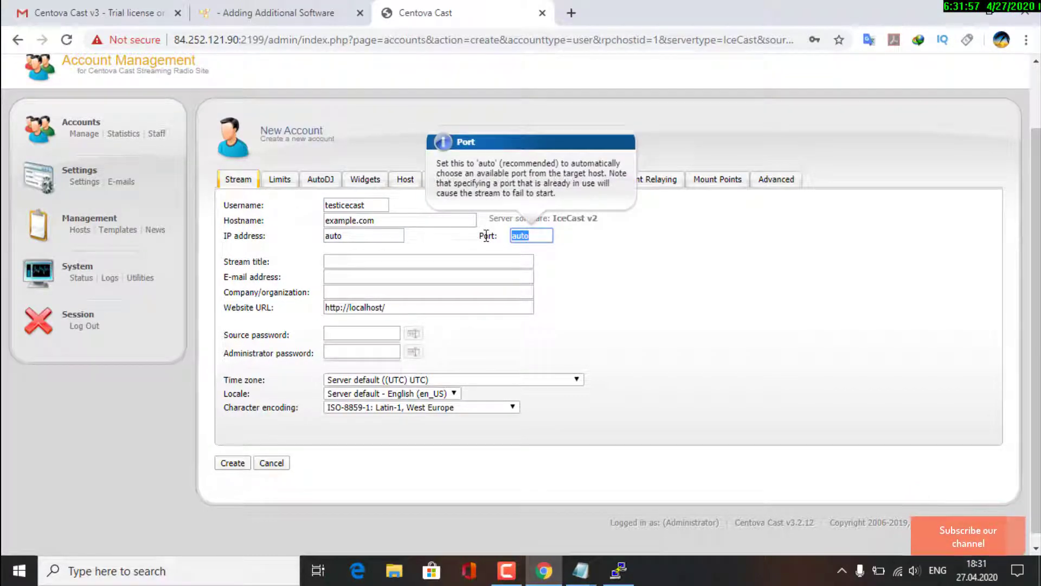
{"action": "left_click", "coordinate": [362, 262]}
{"action": "type", "text": "testicecast"}
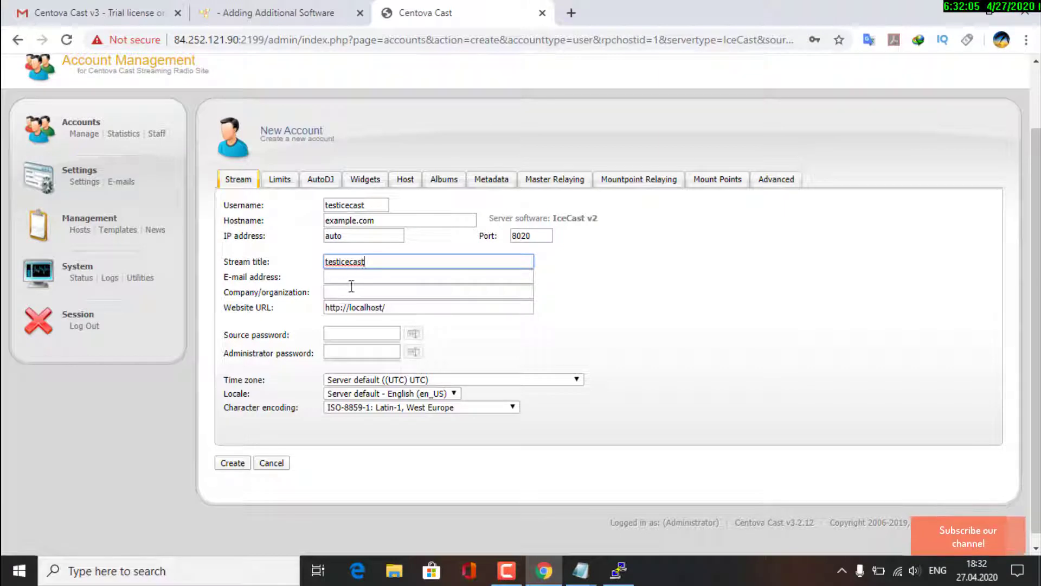
{"action": "left_click", "coordinate": [352, 278]}
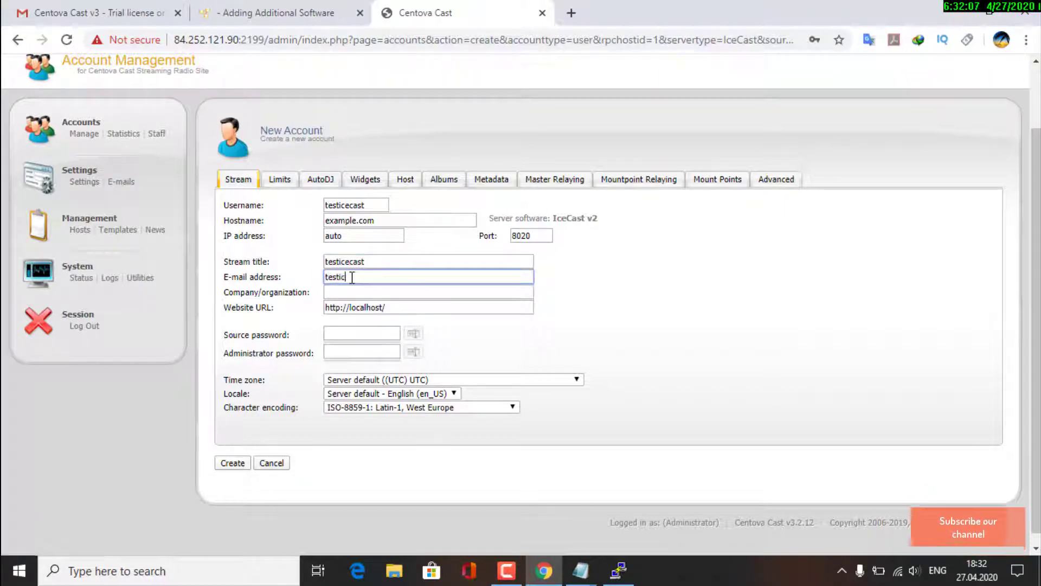
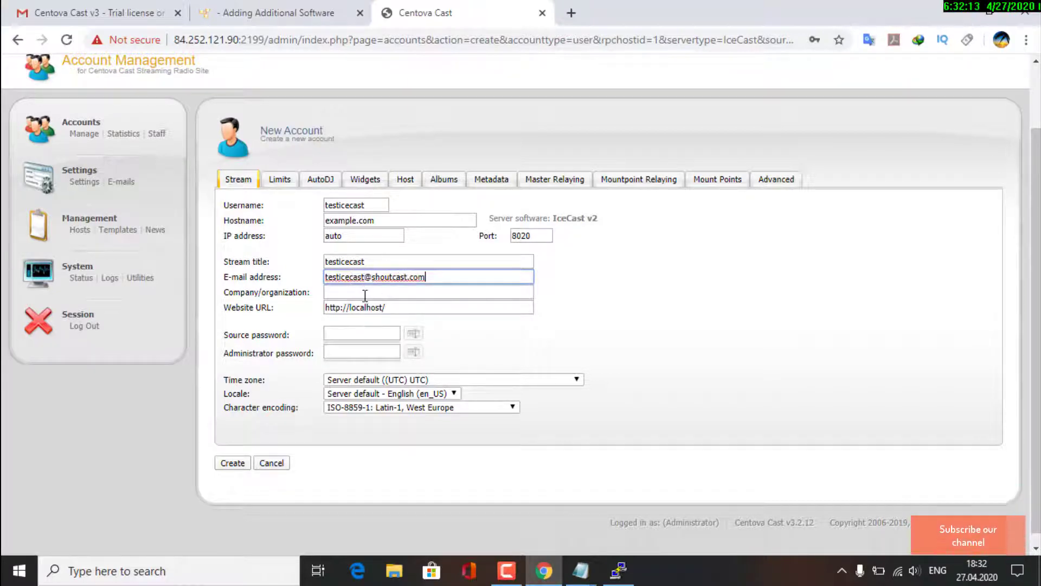
{"action": "left_click", "coordinate": [365, 296]}
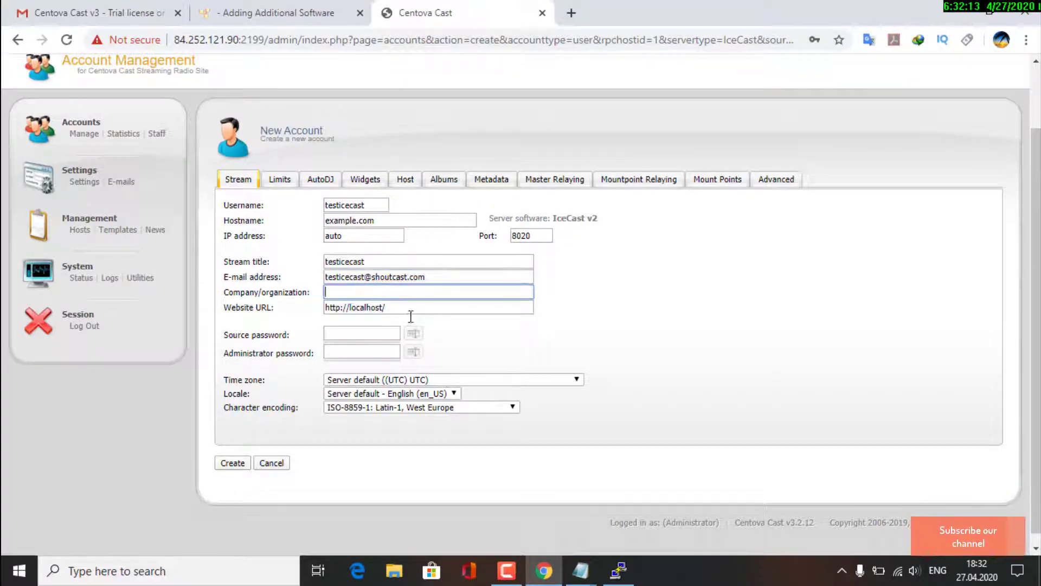
{"action": "left_click", "coordinate": [410, 307]}
{"action": "left_click", "coordinate": [354, 334]}
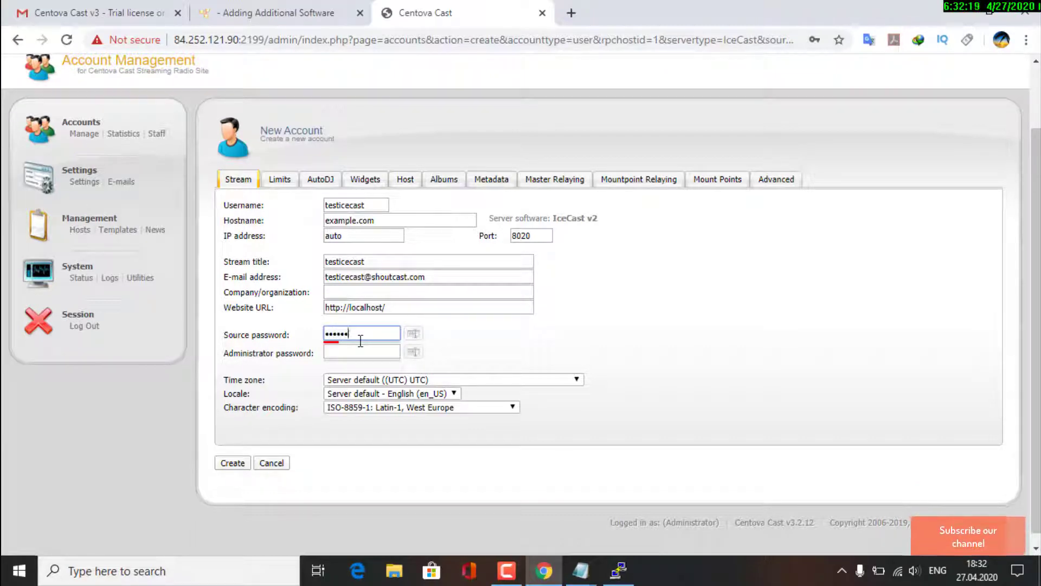
{"action": "type", "text": "•••••••••••"}
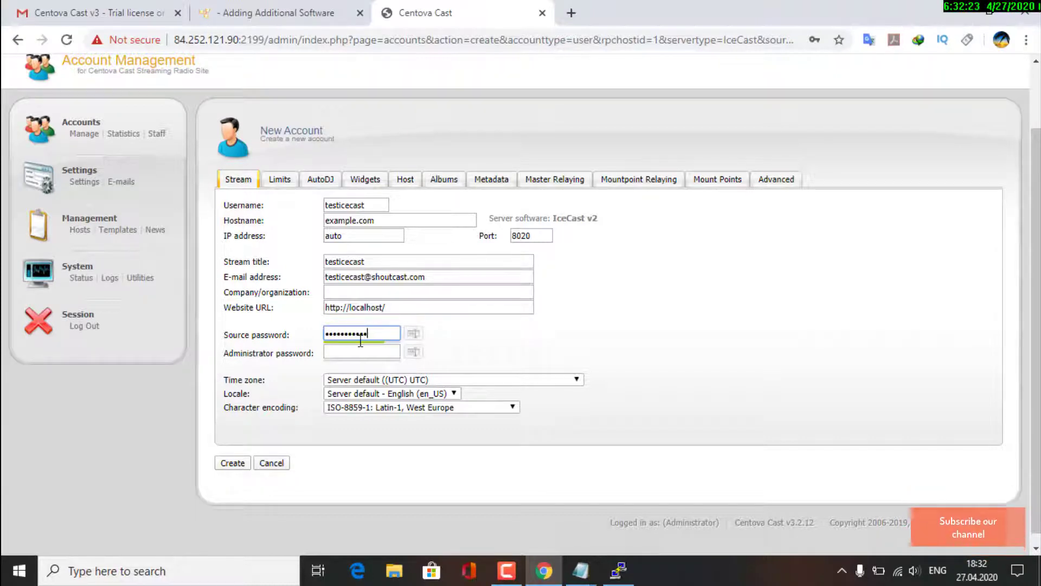
{"action": "key", "text": "Tab"}
{"action": "type", "text": "••••"}
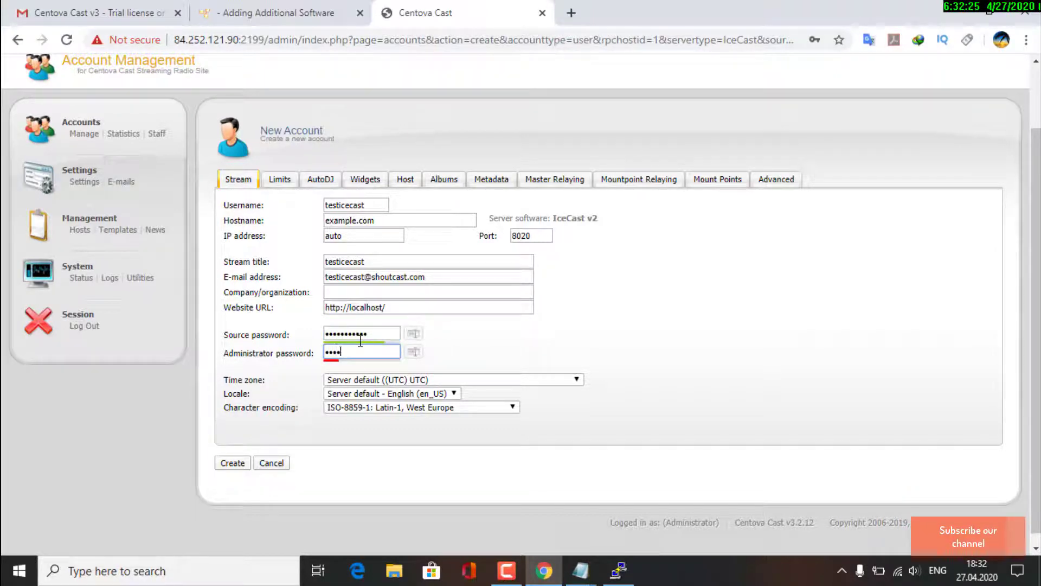
{"action": "type", "text": "••••••••••"}
Cap maximum listeners at 100, keep AutoDJ permitted but disabled, and create the testicecast account
{"action": "left_click", "coordinate": [279, 178]}
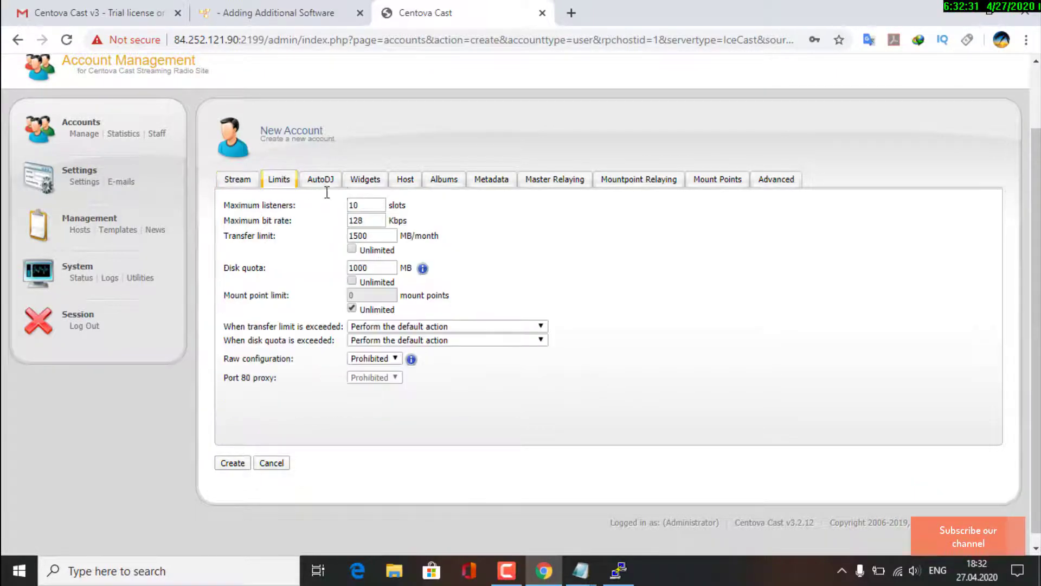
{"action": "left_click", "coordinate": [375, 204]}
{"action": "left_click", "coordinate": [320, 179]}
{"action": "left_click", "coordinate": [394, 205]}
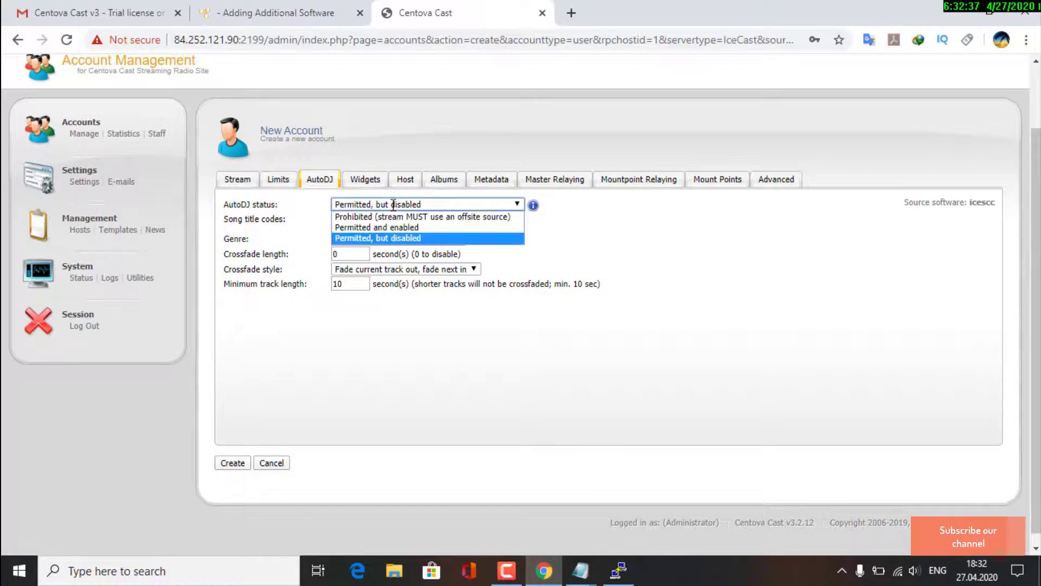
{"action": "left_click", "coordinate": [396, 238]}
{"action": "left_click", "coordinate": [380, 179]}
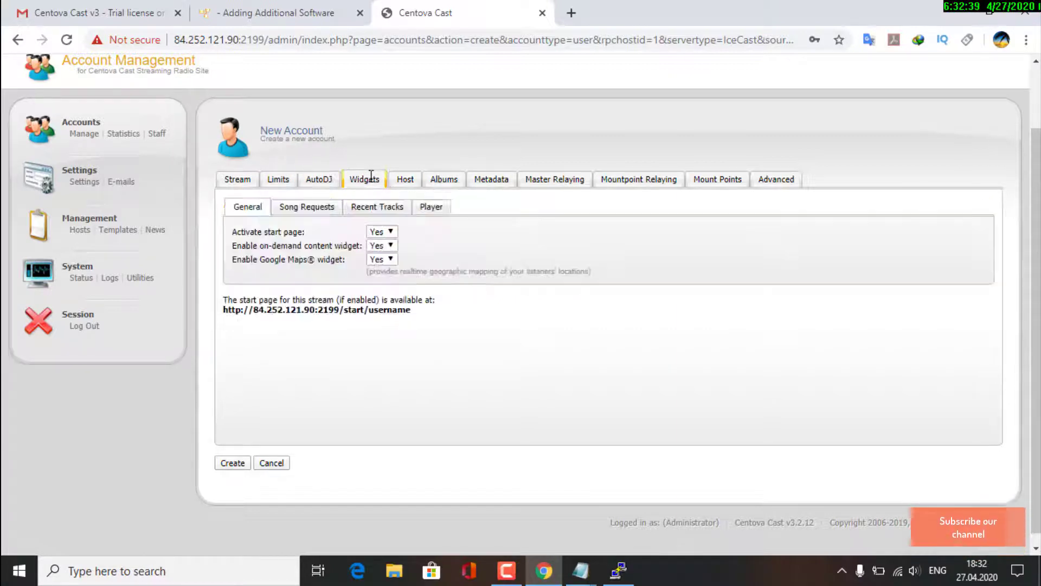
{"action": "left_click", "coordinate": [404, 179]}
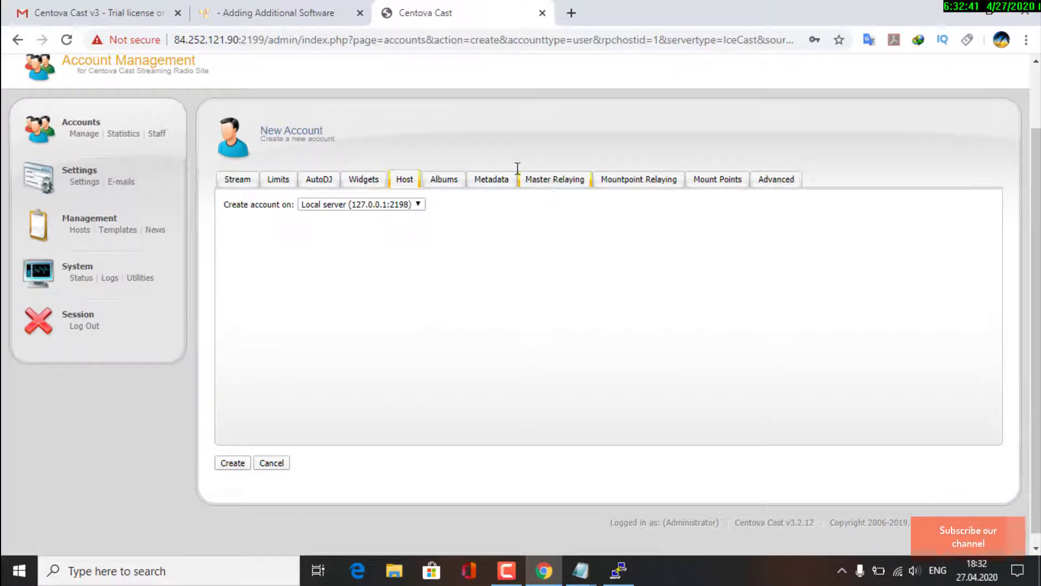
{"action": "left_click", "coordinate": [237, 179]}
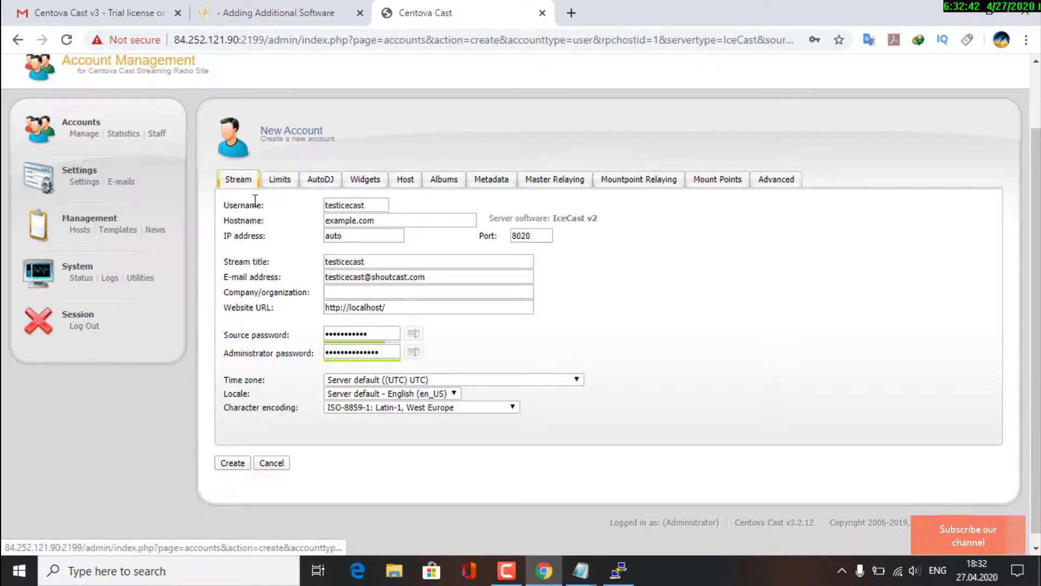
{"action": "left_click", "coordinate": [240, 462]}
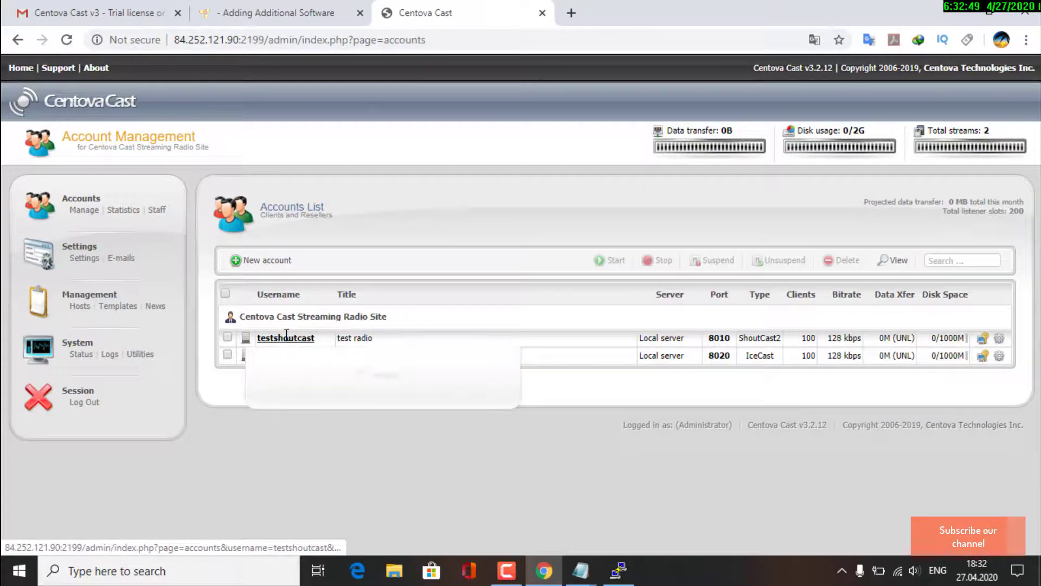
Log in to testshoutcast, start its server, open its status page via Quick Links, then return to accounts
{"action": "left_click", "coordinate": [286, 337]}
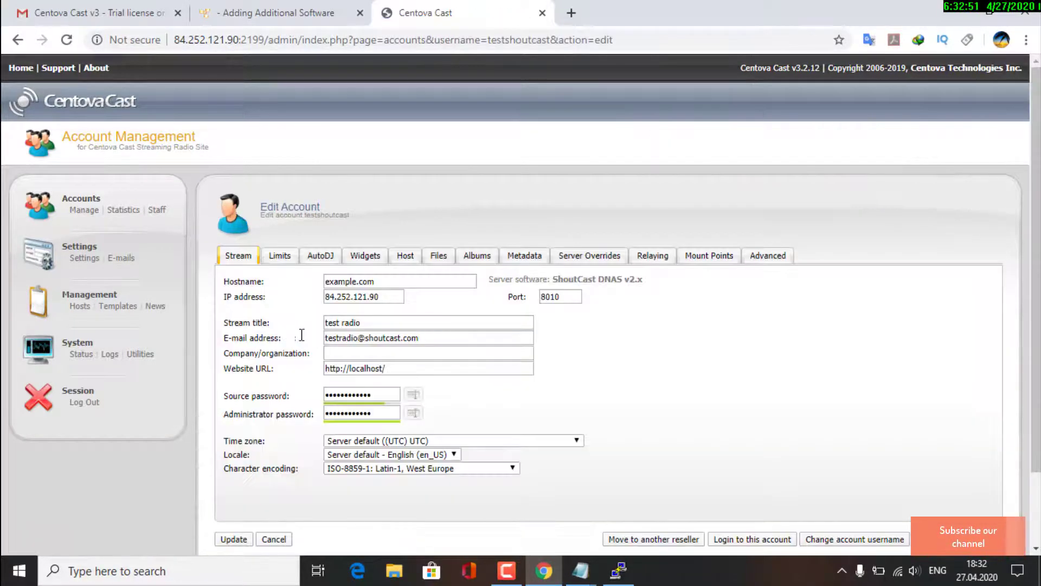
{"action": "left_click", "coordinate": [752, 540]}
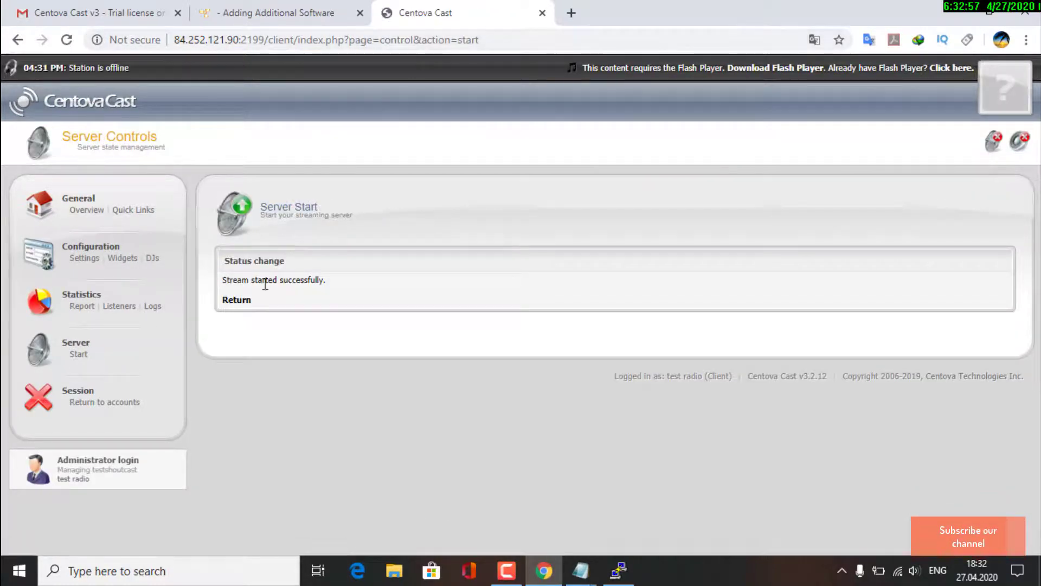
{"action": "left_click", "coordinate": [233, 297]}
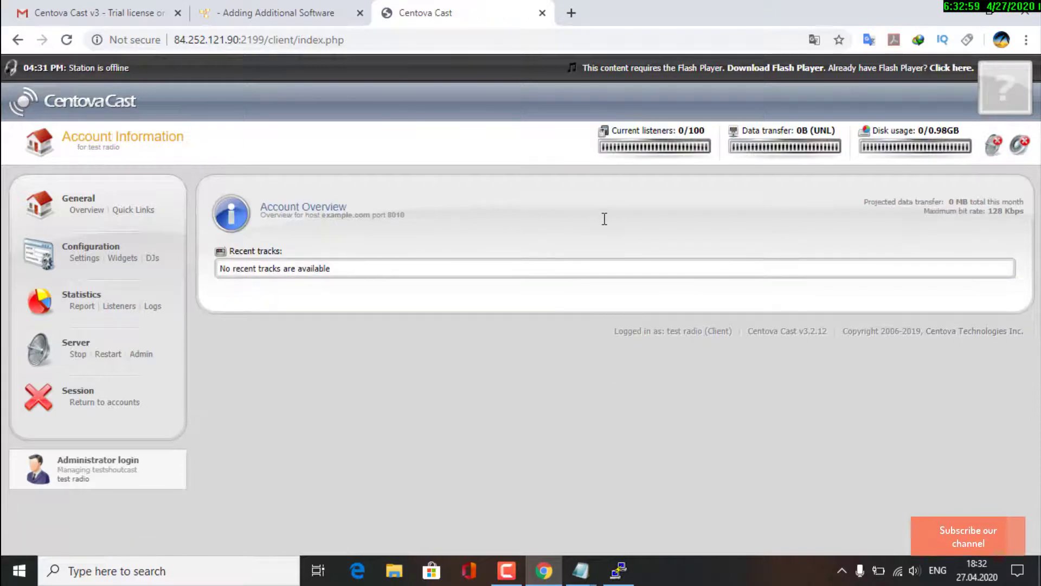
{"action": "left_click", "coordinate": [143, 210]}
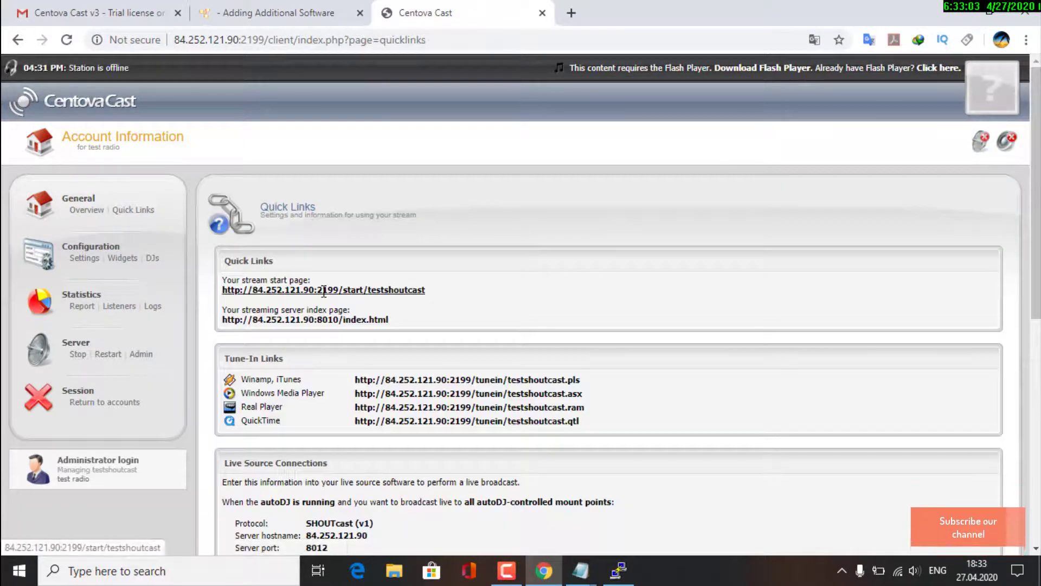
{"action": "left_click", "coordinate": [335, 319]}
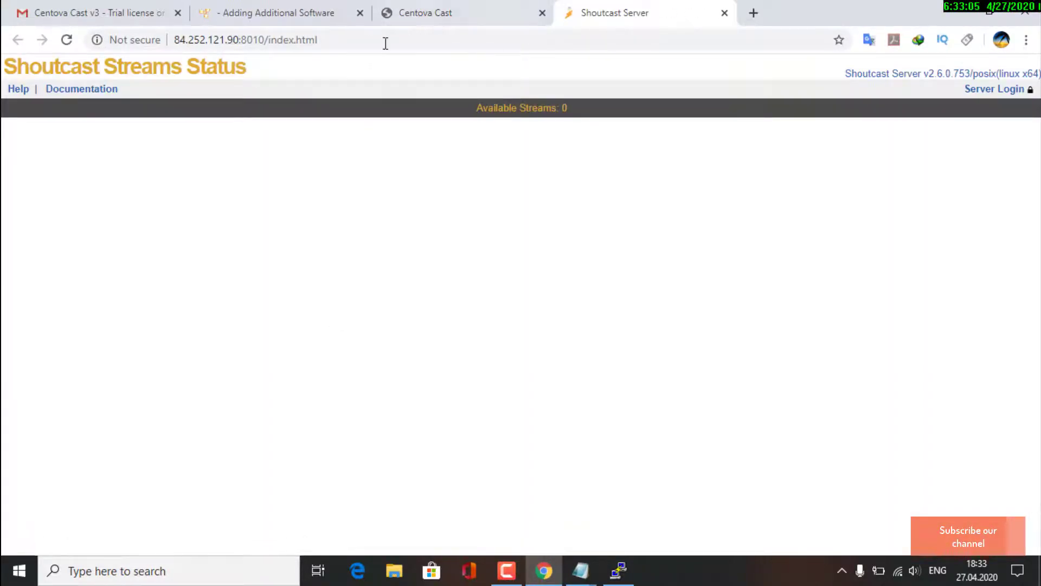
{"action": "left_click", "coordinate": [437, 9]}
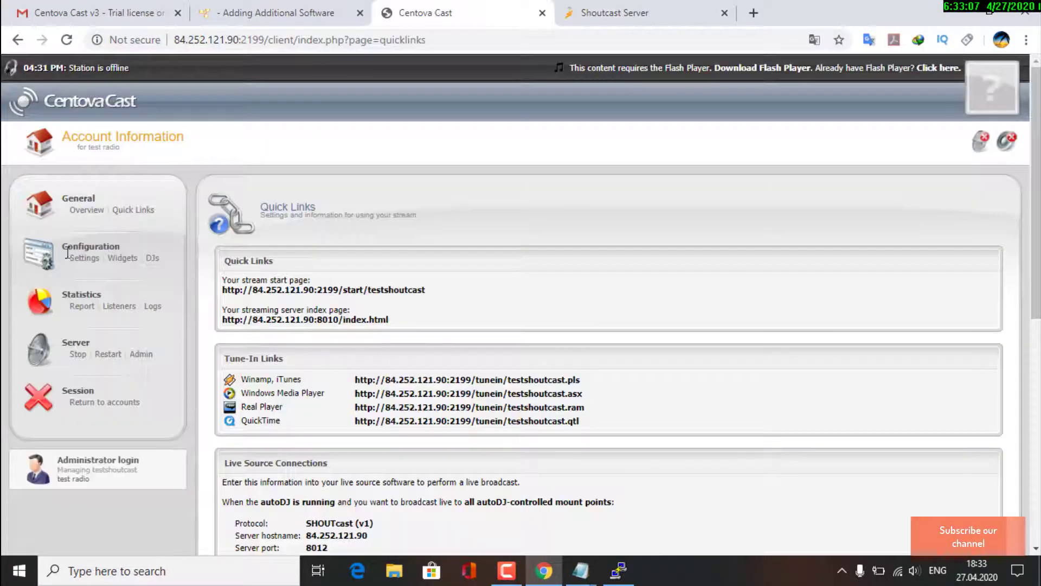
{"action": "left_click", "coordinate": [112, 402]}
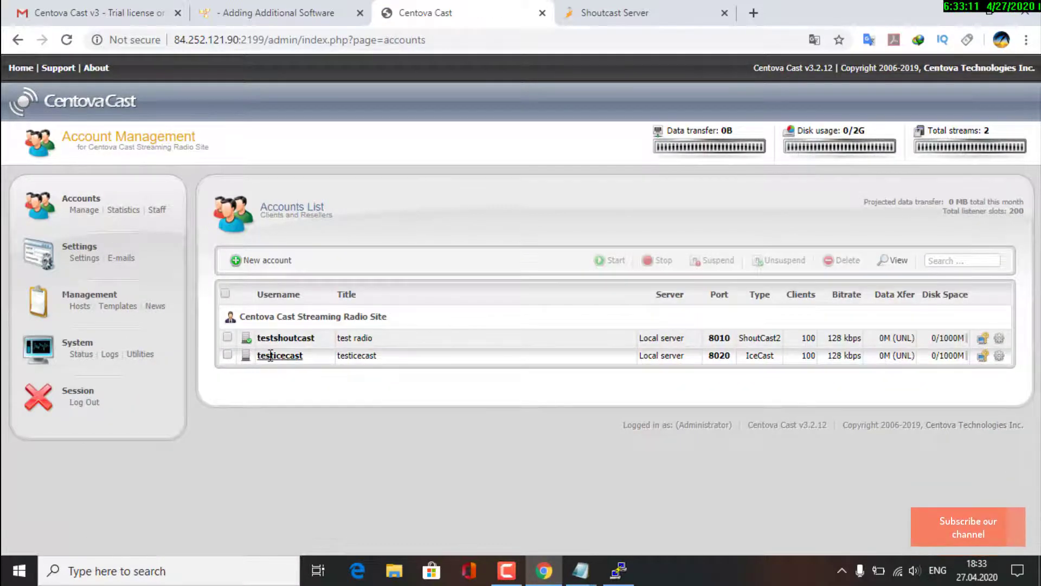
Log in to testicecast, start its server, and reload its Icecast2 Status page on port 8020
{"action": "left_click", "coordinate": [278, 356]}
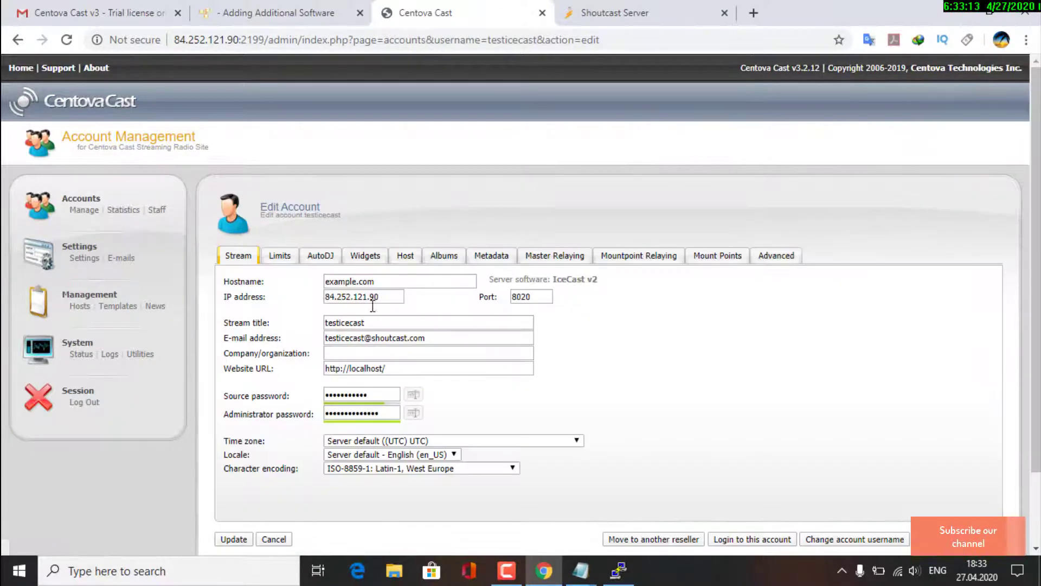
{"action": "left_click", "coordinate": [751, 539]}
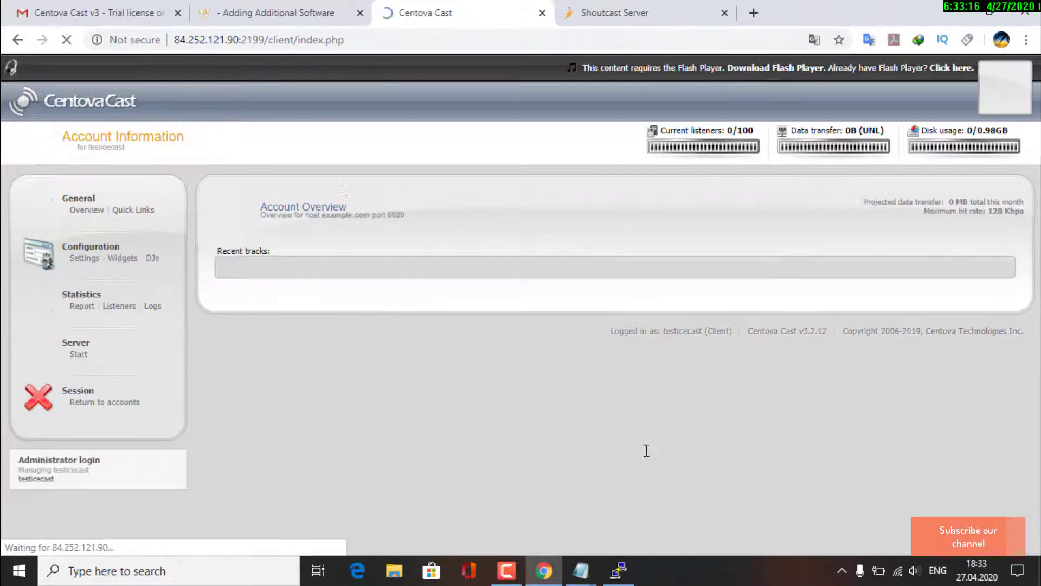
{"action": "left_click", "coordinate": [123, 209]}
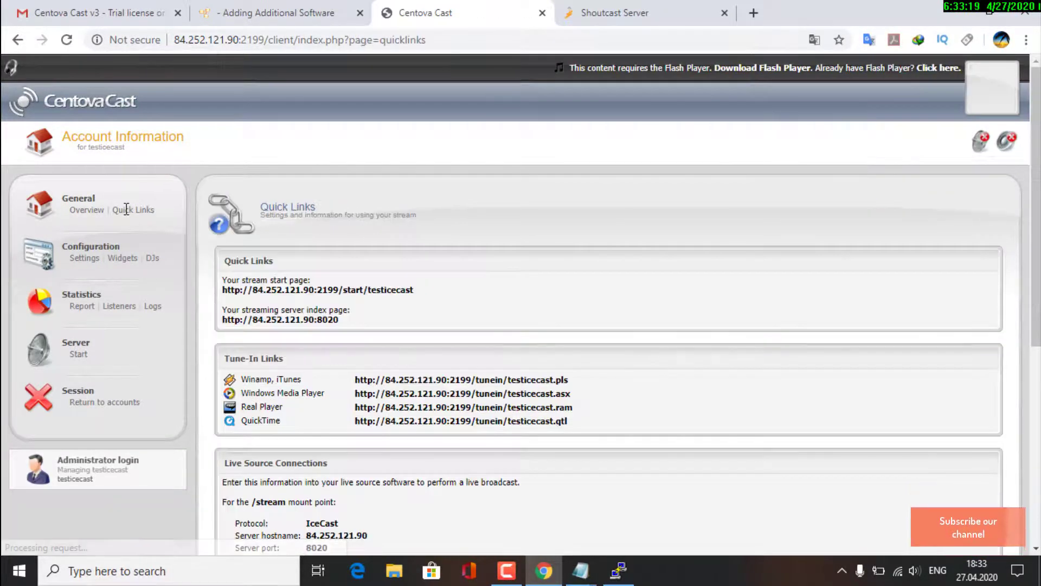
{"action": "left_click", "coordinate": [259, 319]}
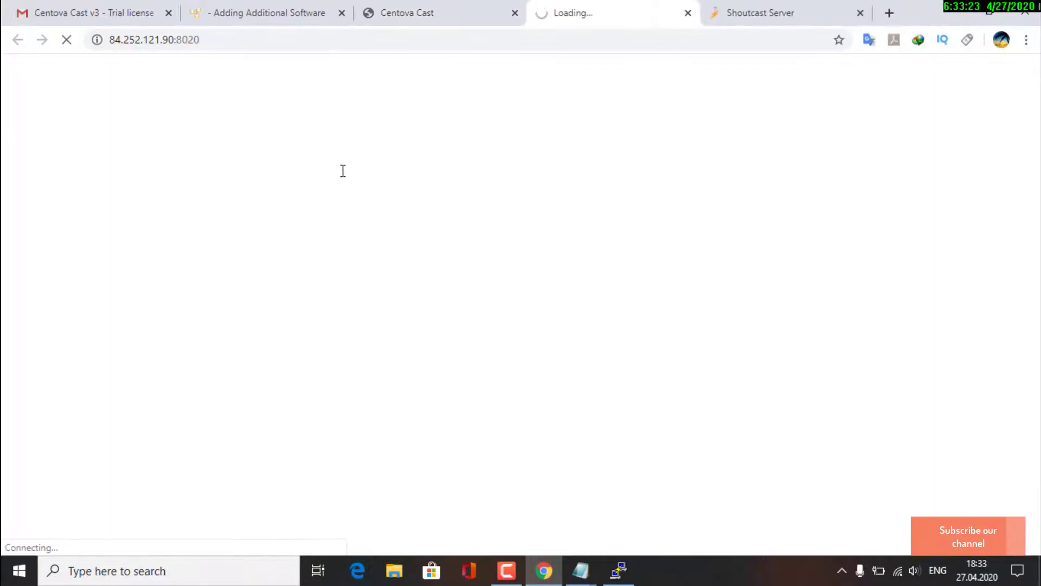
{"action": "left_click", "coordinate": [471, 10]}
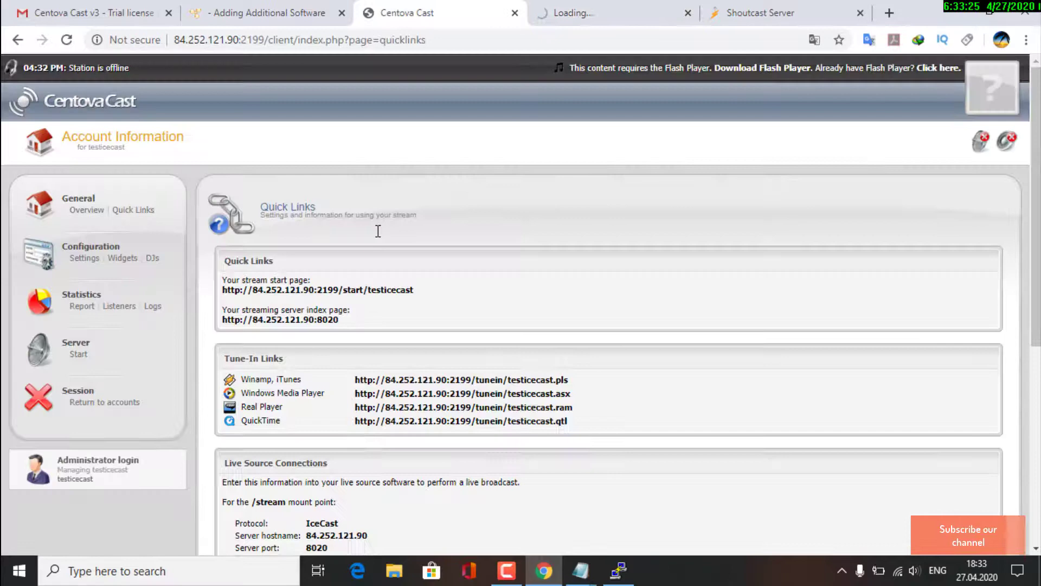
{"action": "left_click", "coordinate": [78, 352]}
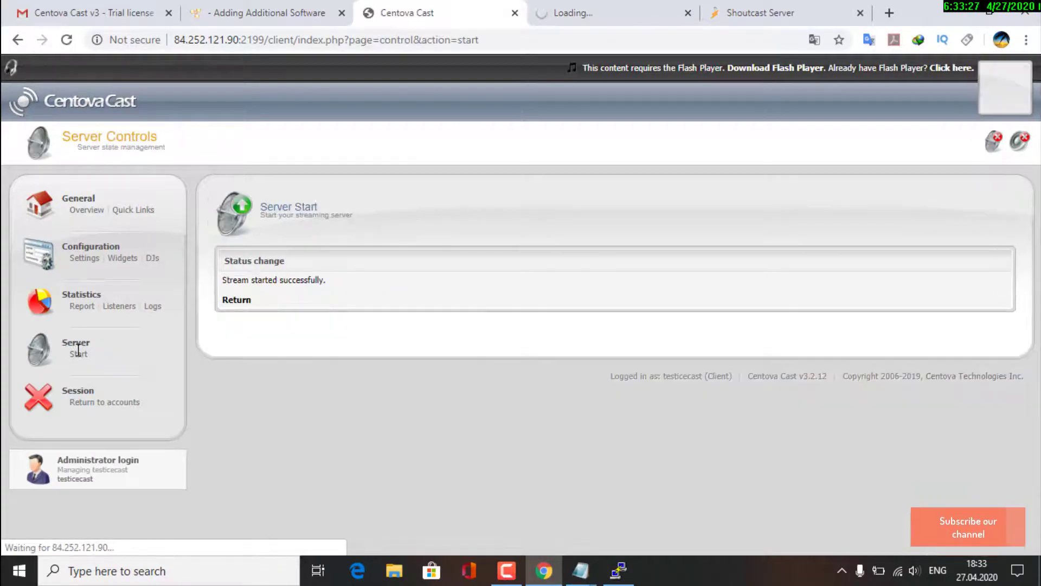
{"action": "left_click", "coordinate": [238, 297]}
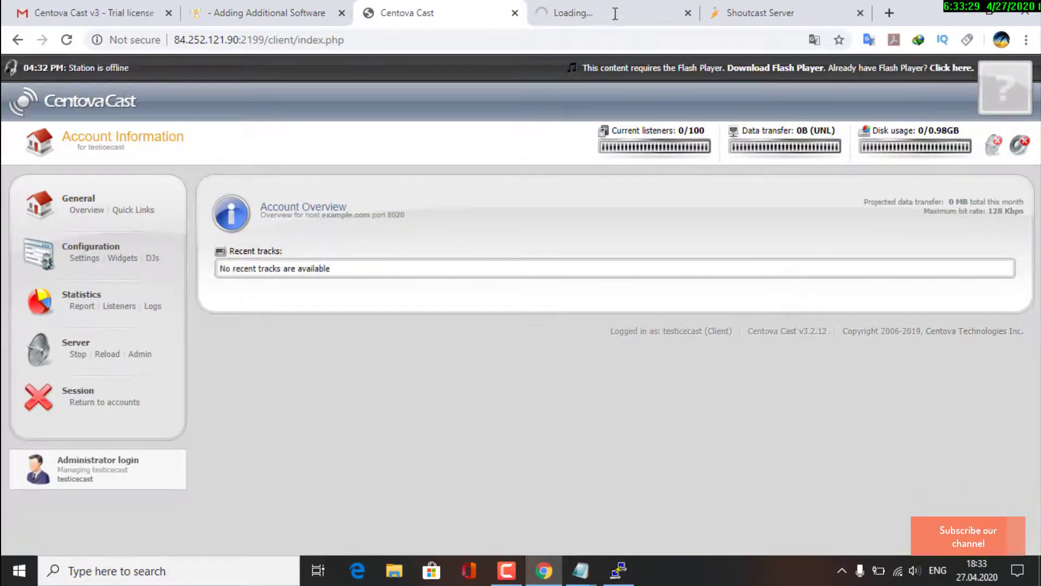
{"action": "left_click", "coordinate": [612, 11]}
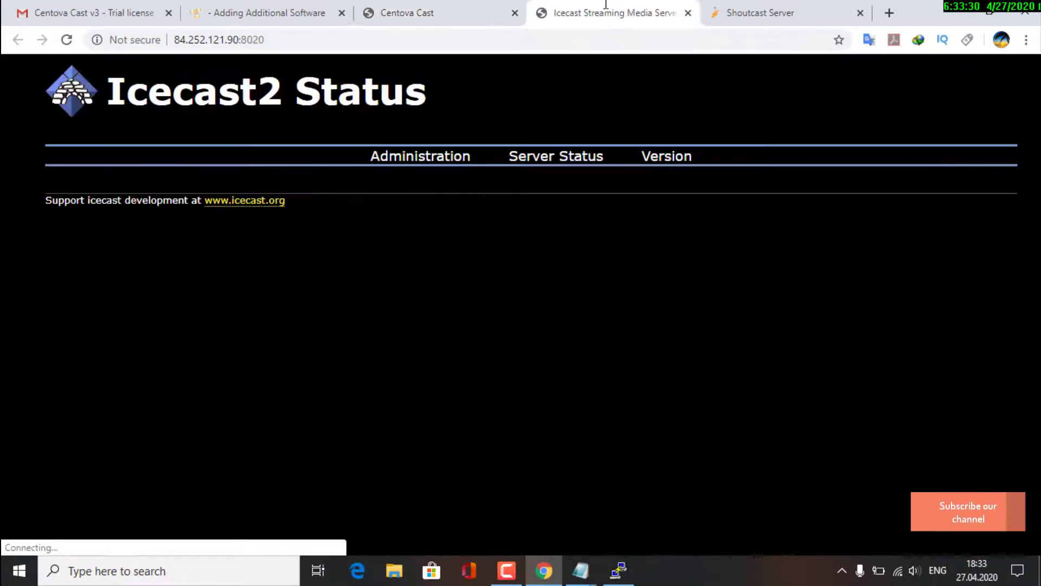
{"action": "left_click", "coordinate": [67, 40]}
{"action": "left_click", "coordinate": [435, 6]}
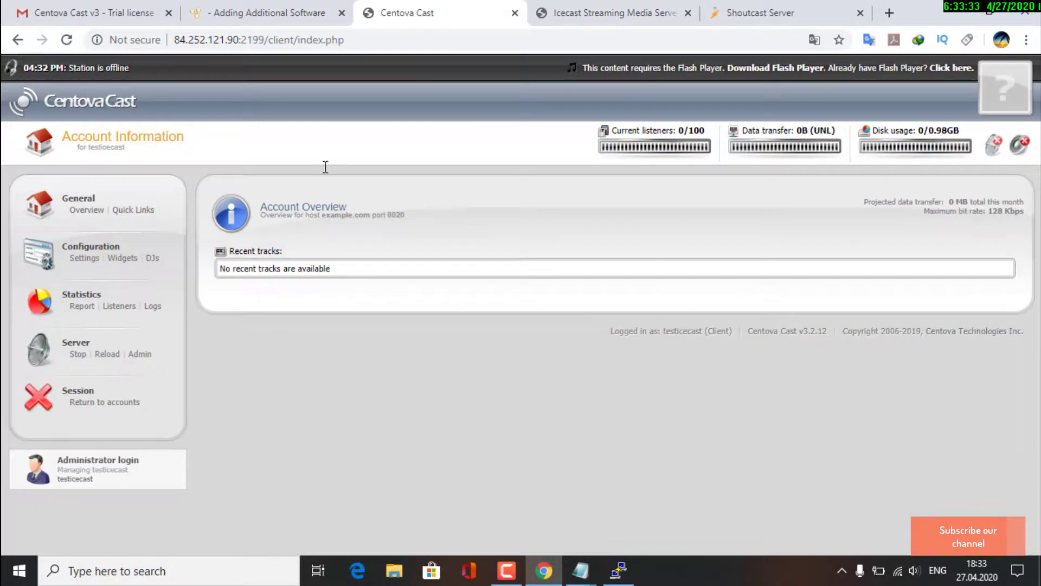
Delete 'Now we need to install LiquidSoap' from the Part 2 line of the Shoutcast notes
{"action": "mouse_move", "coordinate": [580, 571]}
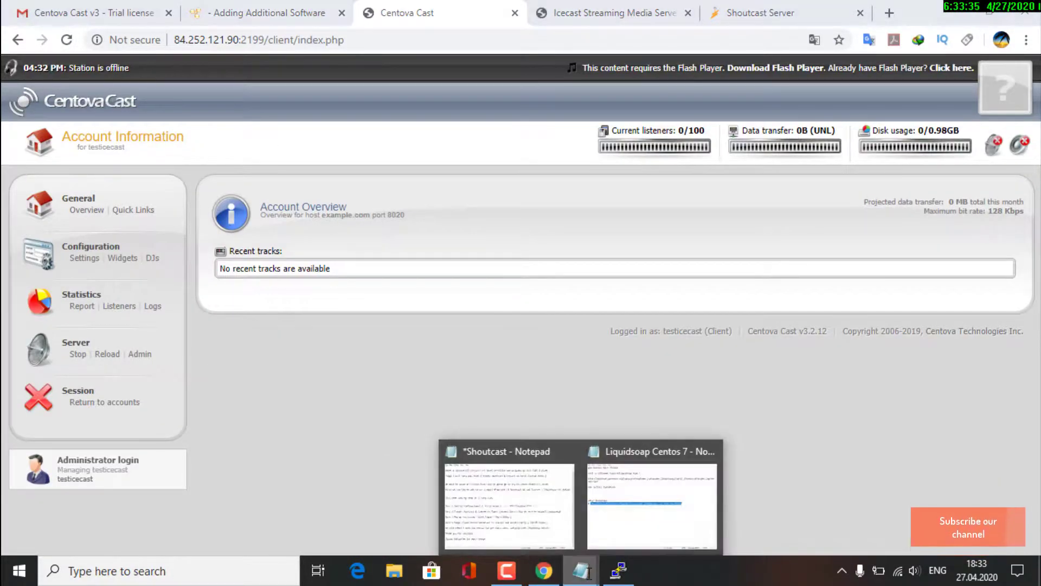
{"action": "left_click", "coordinate": [483, 488]}
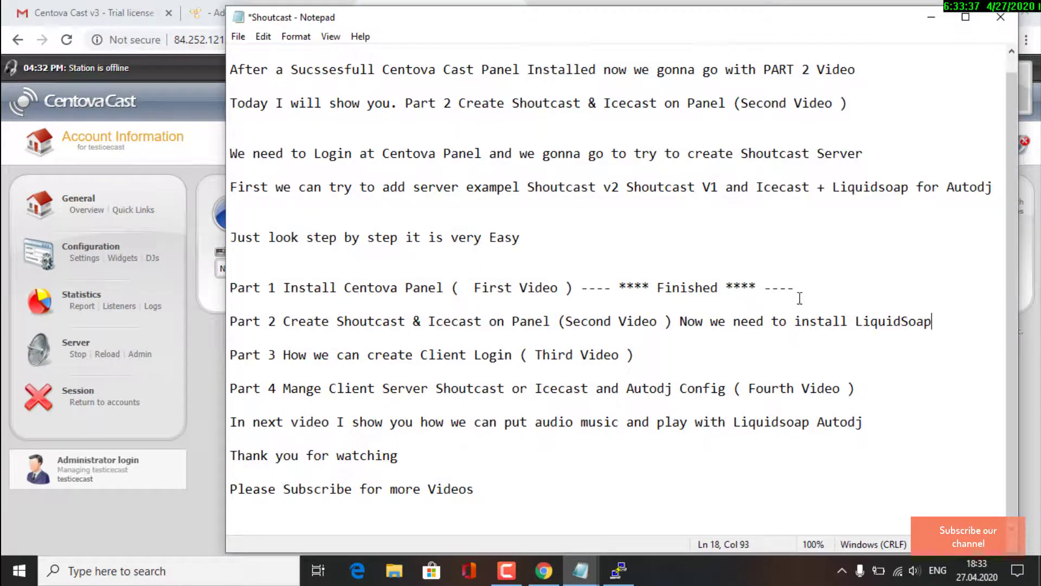
{"action": "left_click_drag", "start_coordinate": [932, 322], "coordinate": [711, 323]}
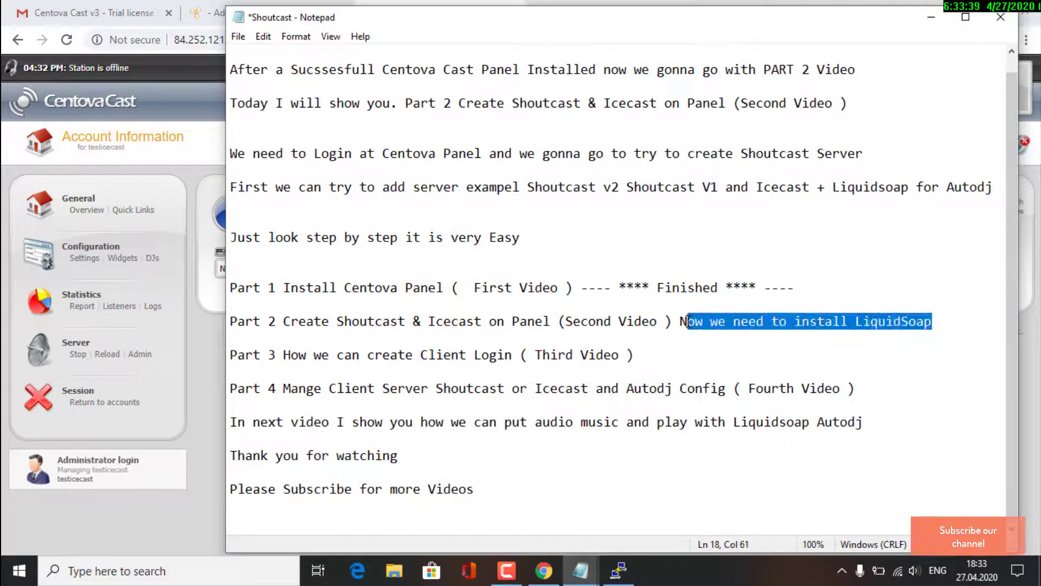
{"action": "key", "text": "BackSpace"}
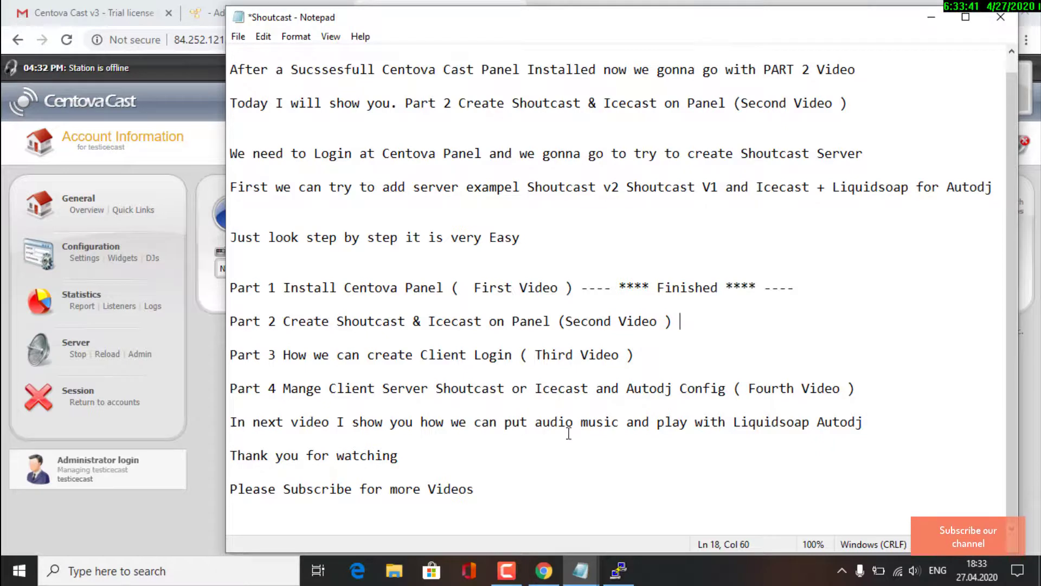
Highlight the closing lines about the next video, the thank-you and the subscribe reminder
{"action": "left_click_drag", "start_coordinate": [262, 422], "coordinate": [461, 429]}
{"action": "left_click_drag", "start_coordinate": [230, 422], "coordinate": [873, 429]}
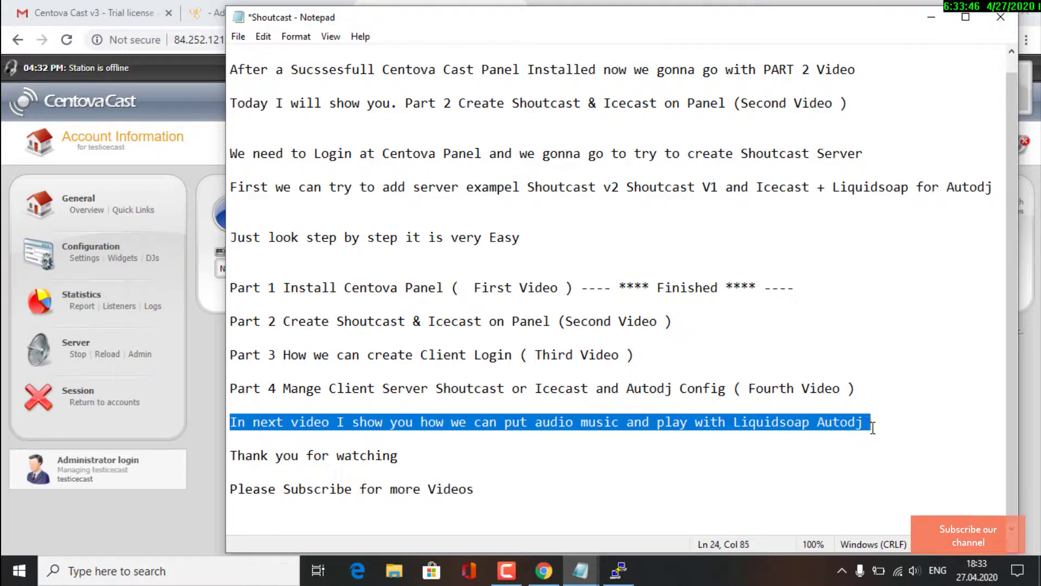
{"action": "left_click", "coordinate": [237, 456]}
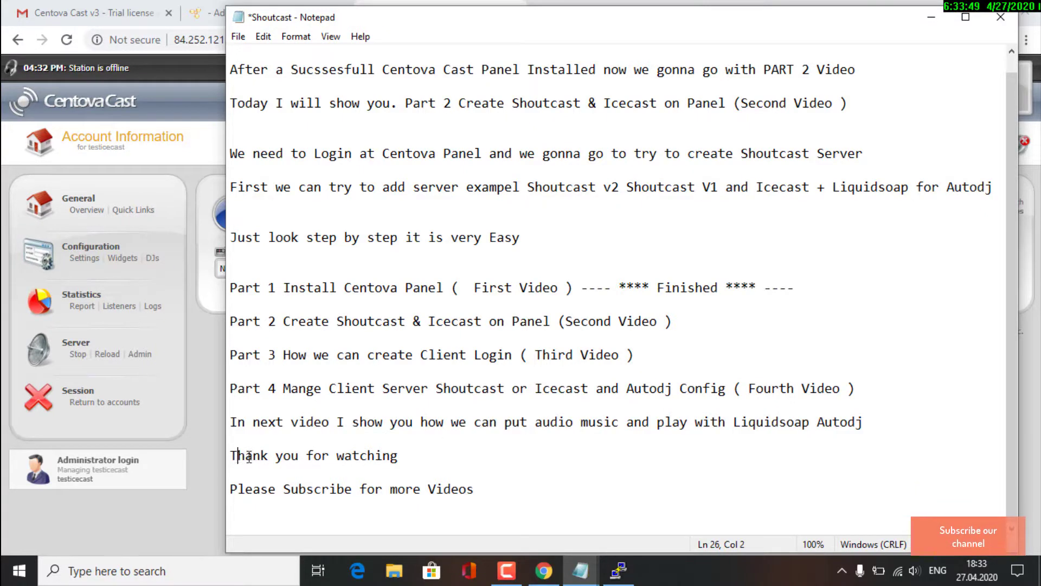
{"action": "left_click_drag", "start_coordinate": [249, 456], "coordinate": [401, 455]}
{"action": "left_click_drag", "start_coordinate": [230, 488], "coordinate": [484, 489]}
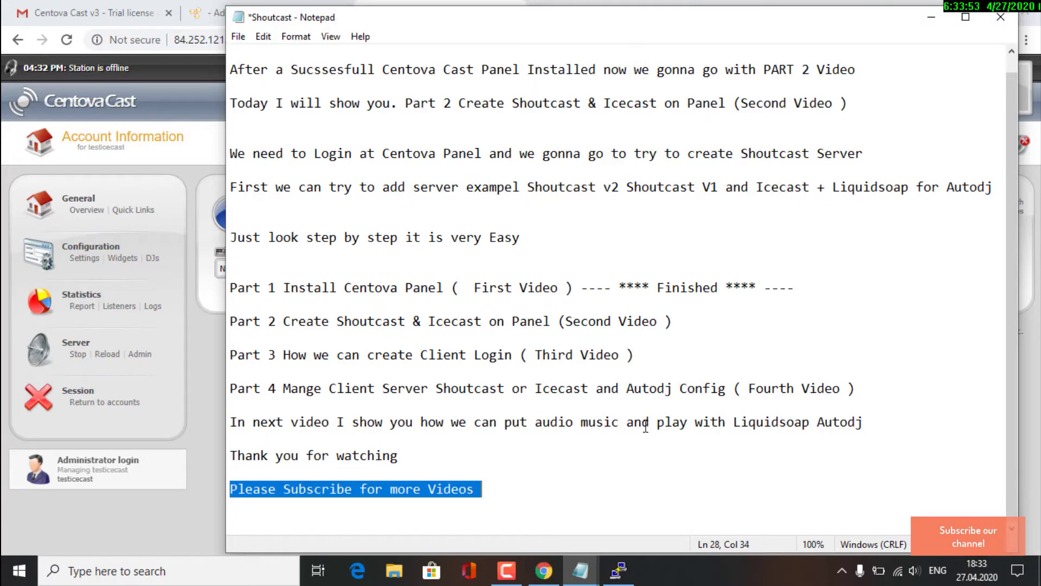